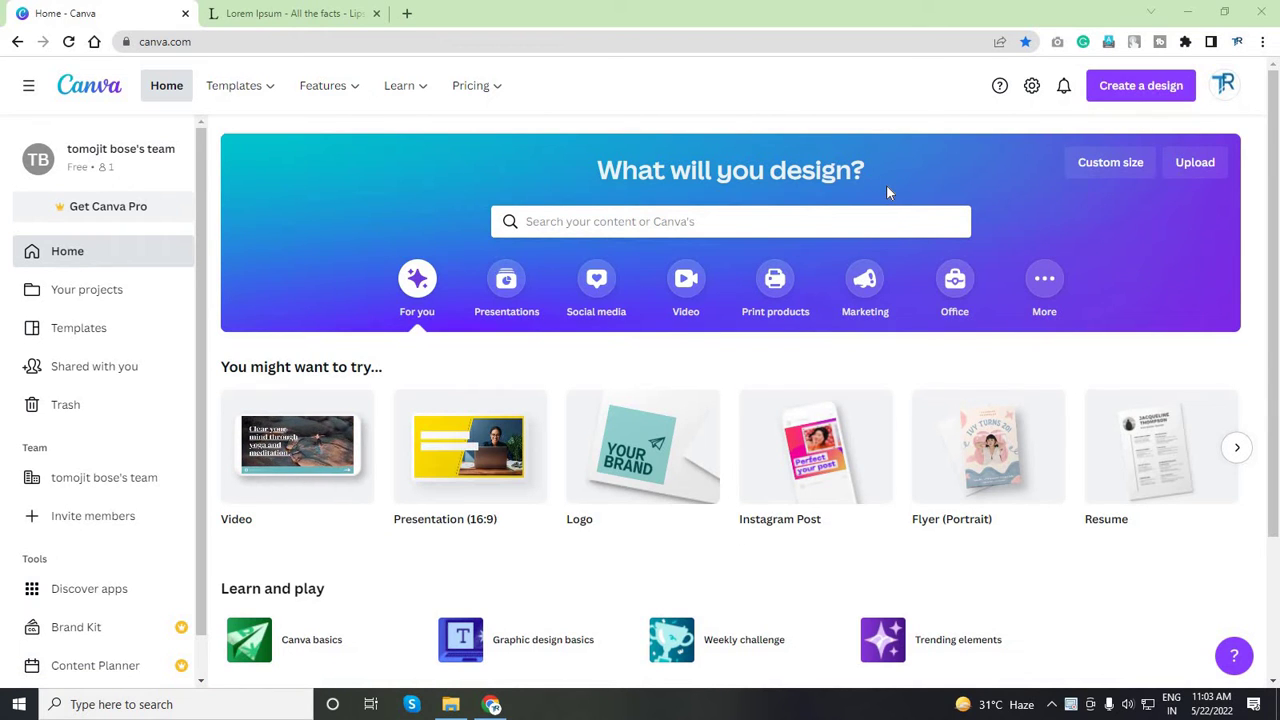
- Create a new blank Flyer (Portrait) design
click(1119, 100)
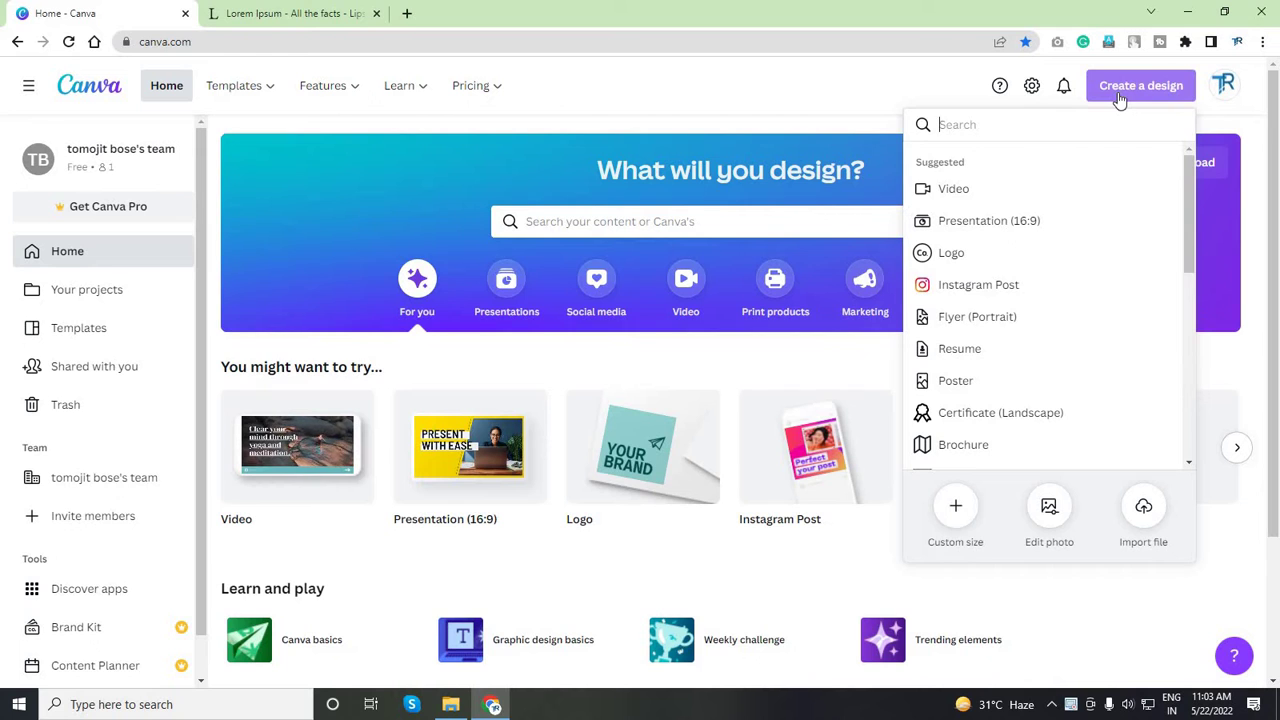
click(987, 316)
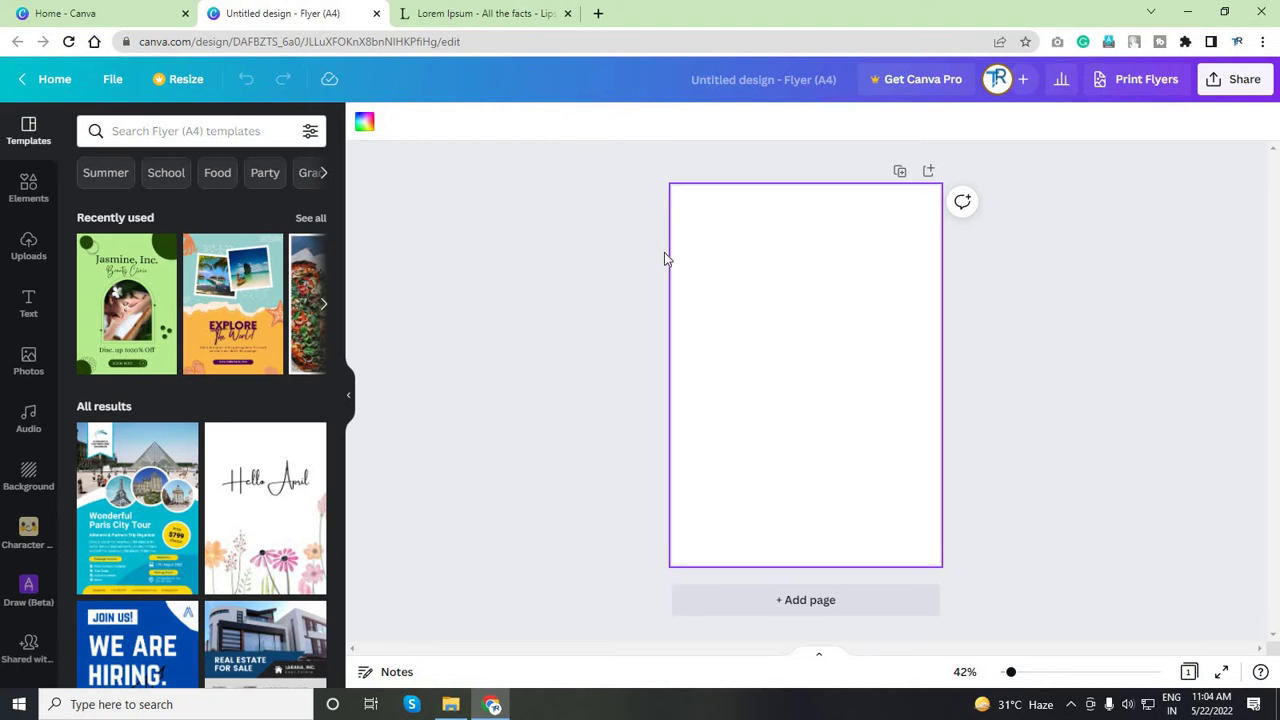
- Find the green "Jasmine, Inc. Beauty Clinic" flyer template and apply it to the blank page
scroll(230, 540, down, 5)
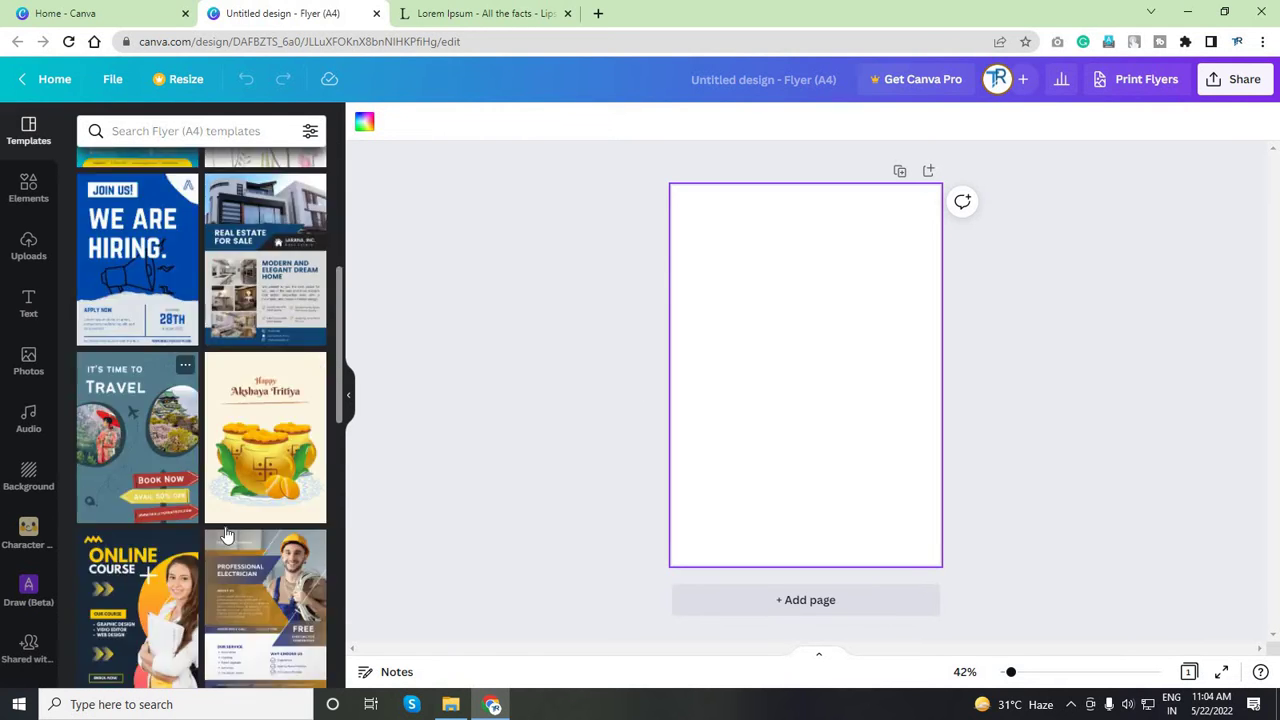
scroll(227, 536, down, 12)
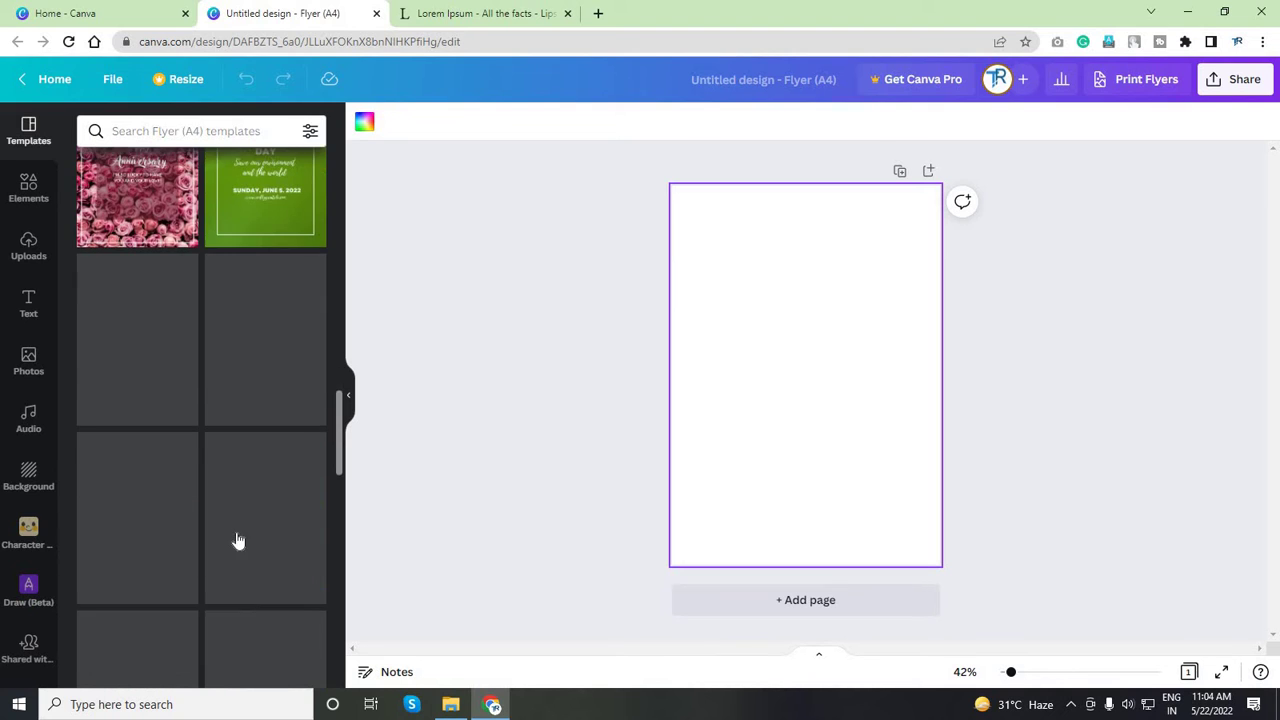
scroll(237, 540, down, 5)
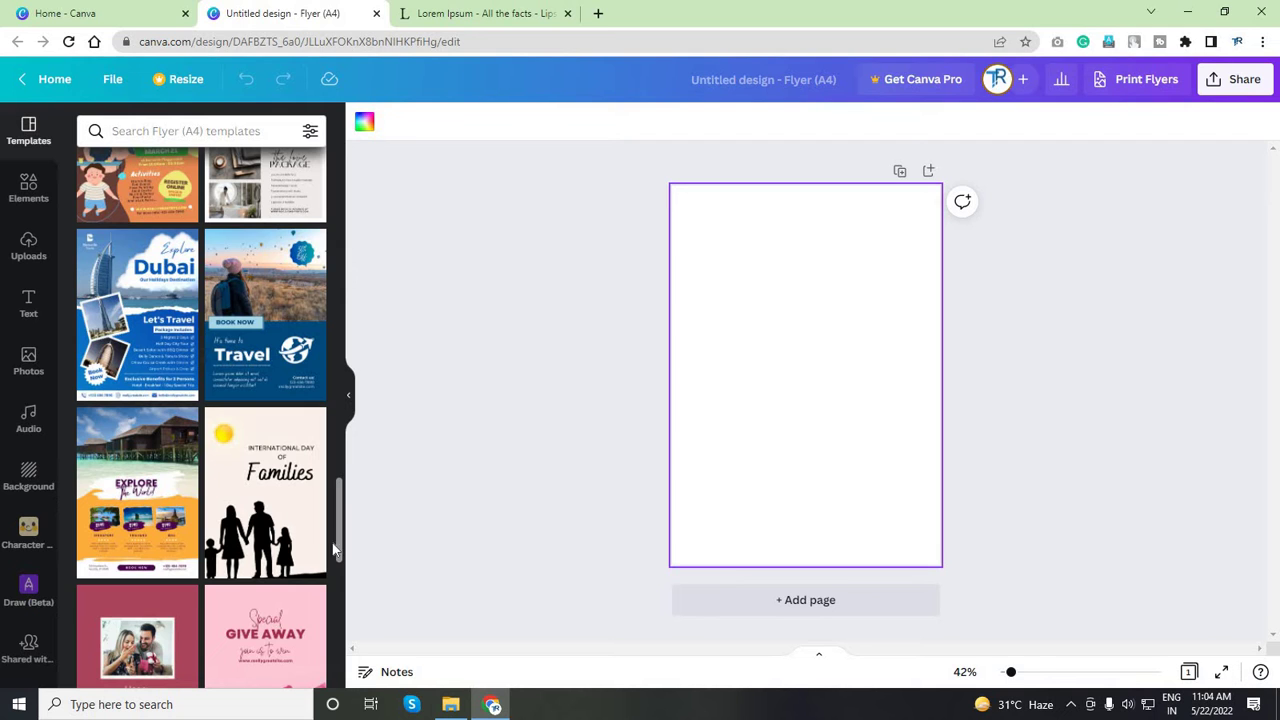
scroll(329, 574, down, 5)
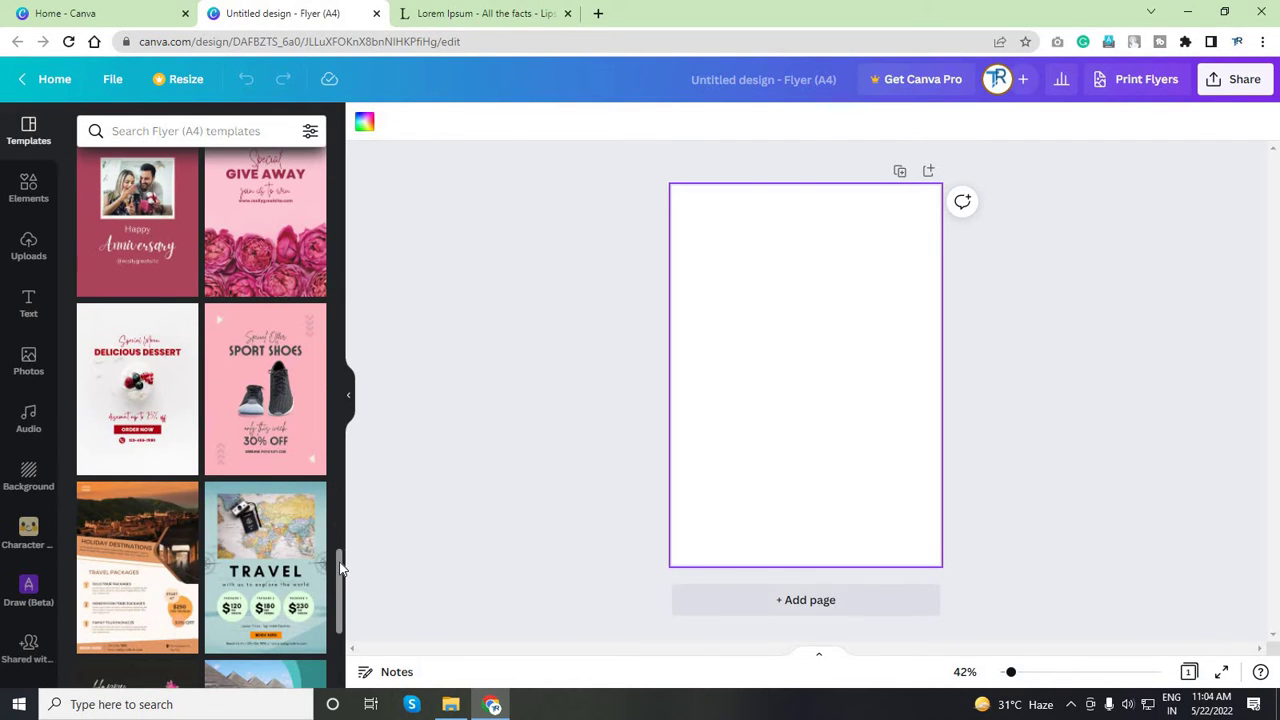
scroll(340, 560, down, 3)
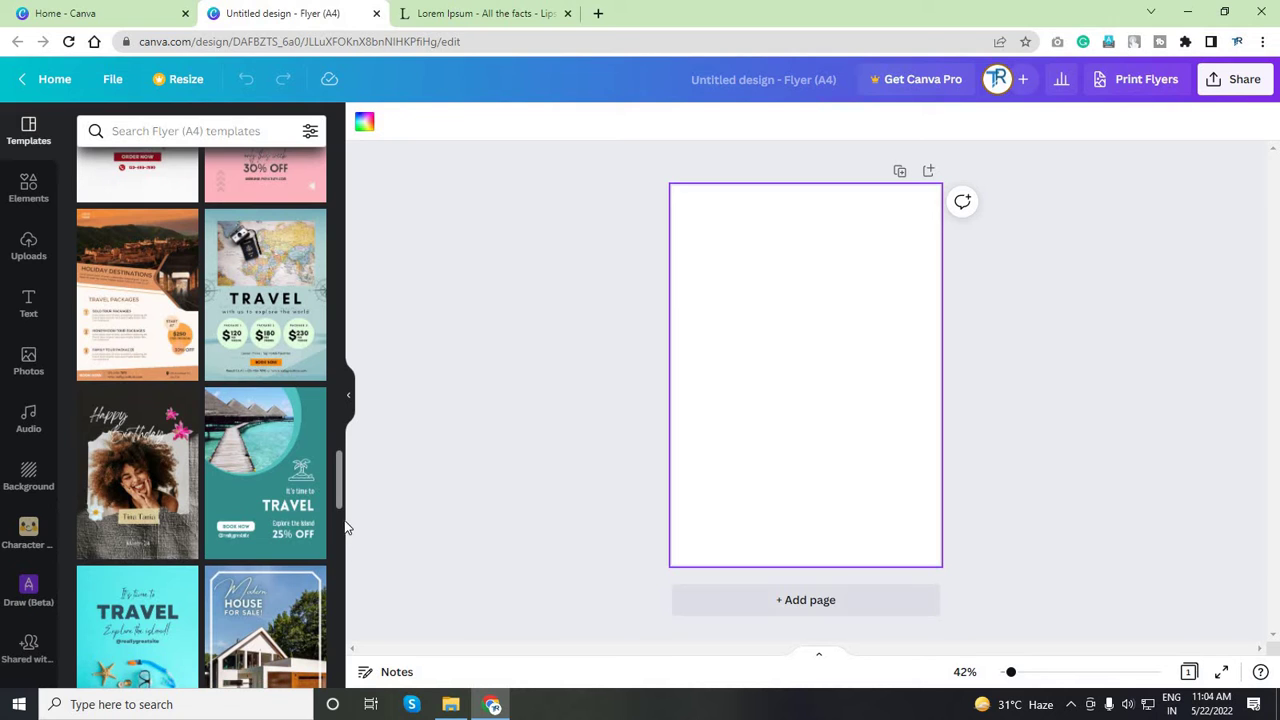
scroll(283, 575, down, 3)
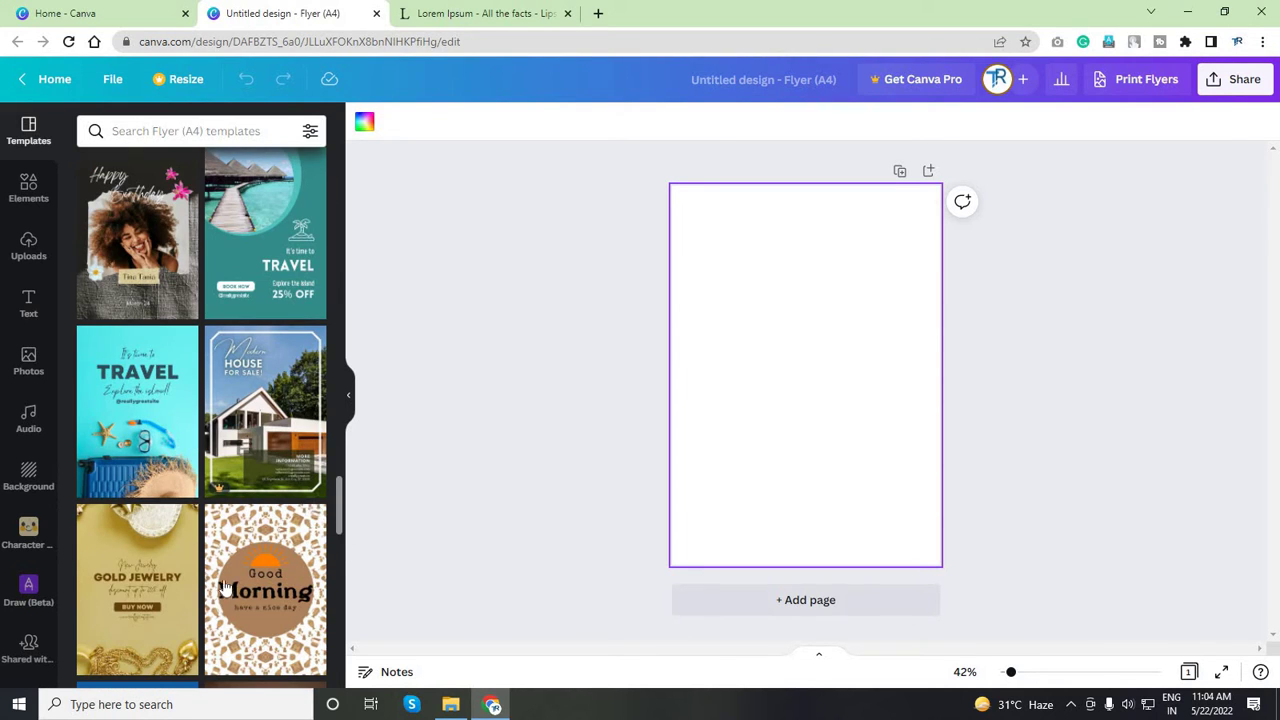
scroll(225, 590, down, 10)
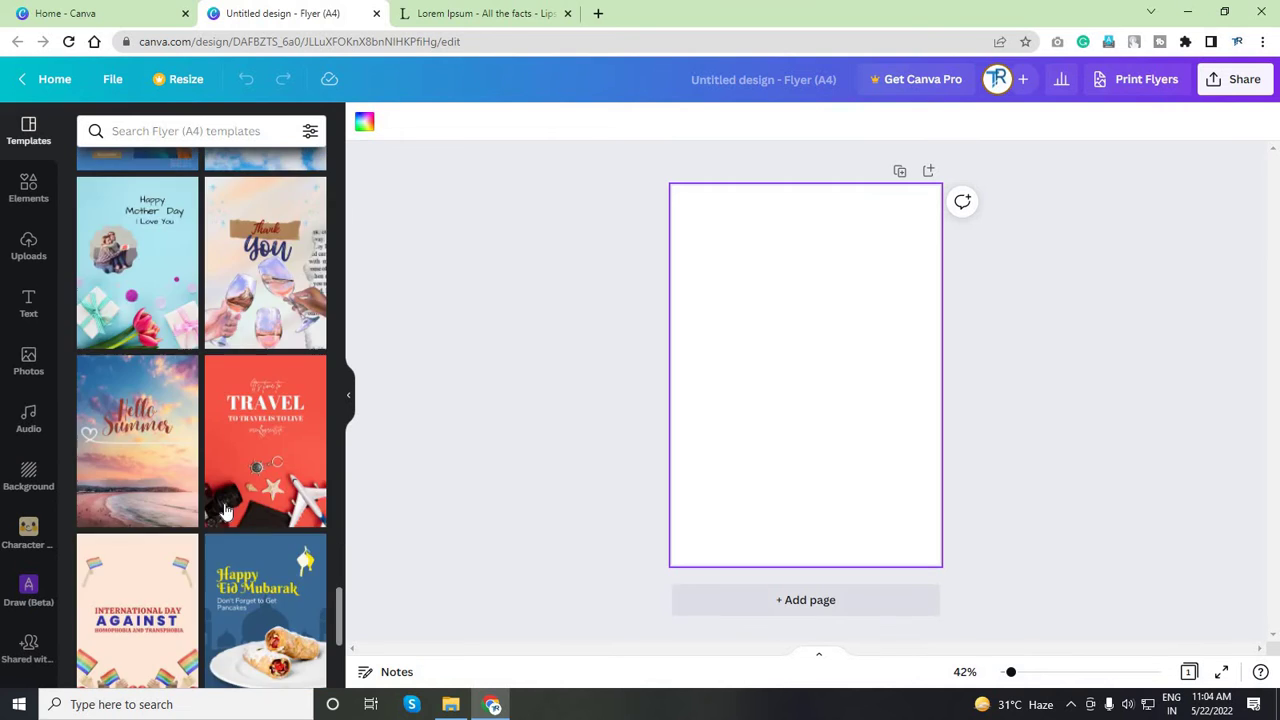
scroll(228, 514, down, 8)
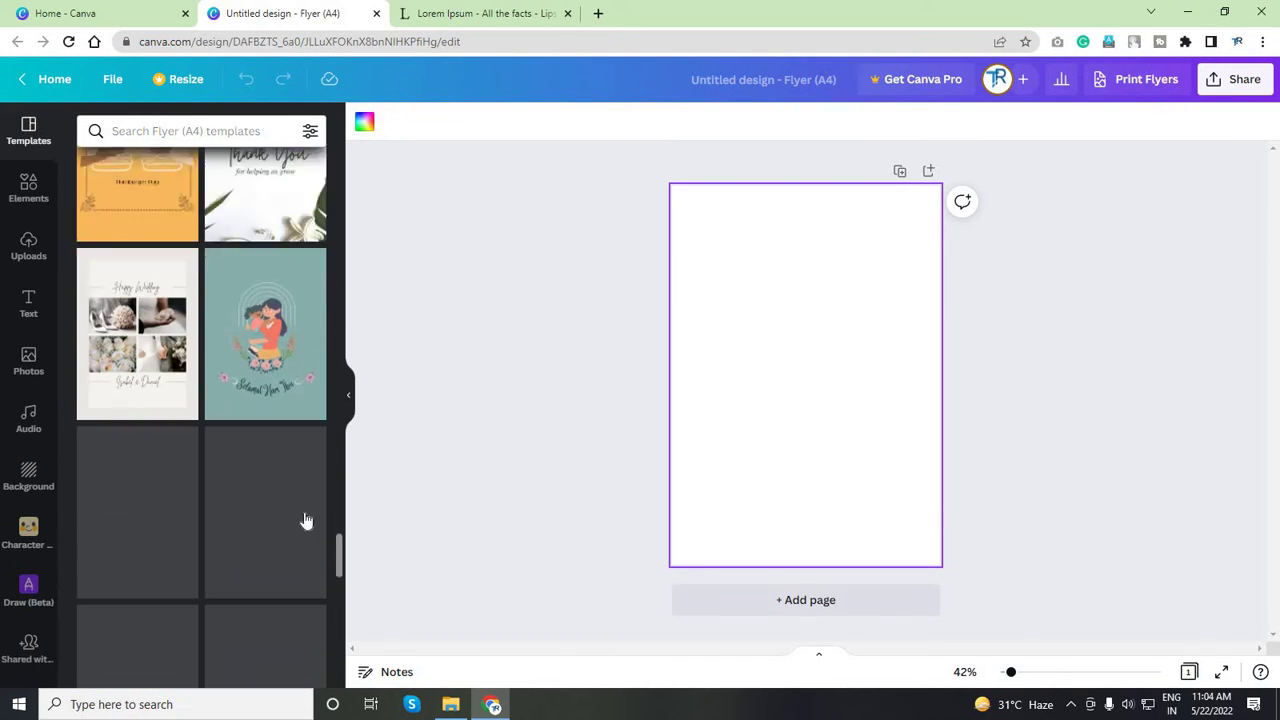
scroll(306, 520, down, 5)
scroll(234, 454, down, 3)
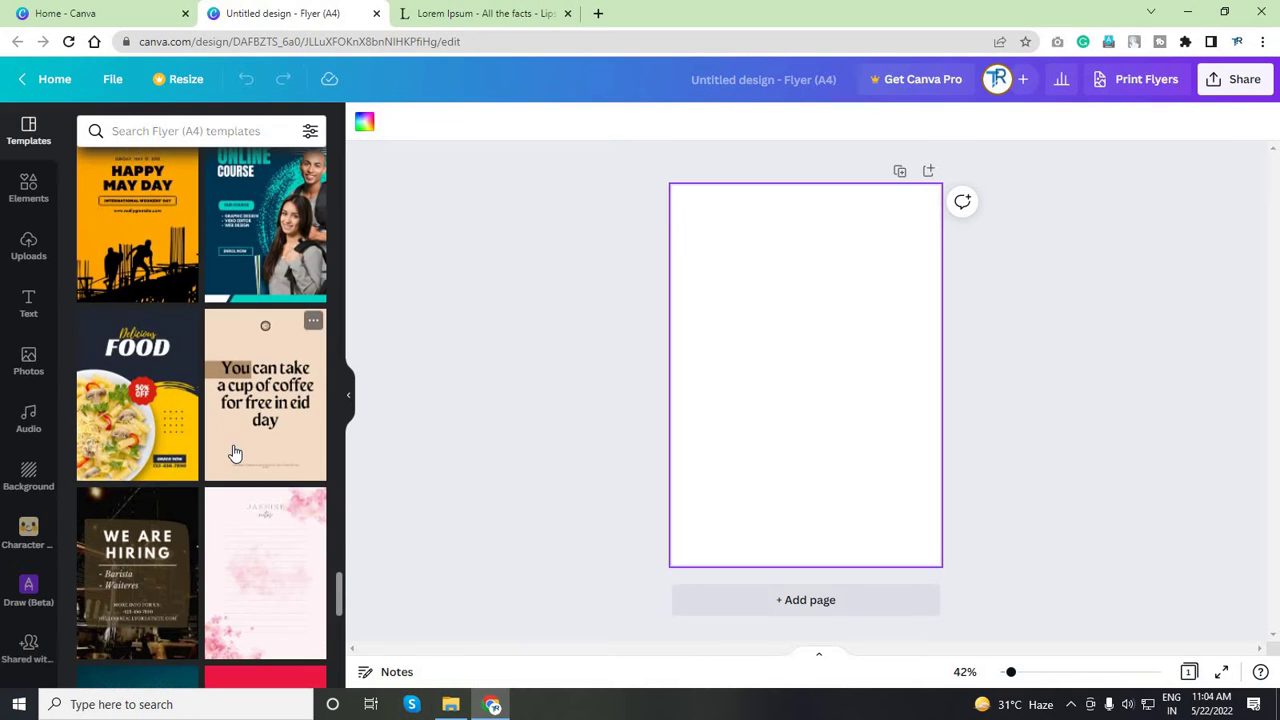
scroll(240, 462, down, 7)
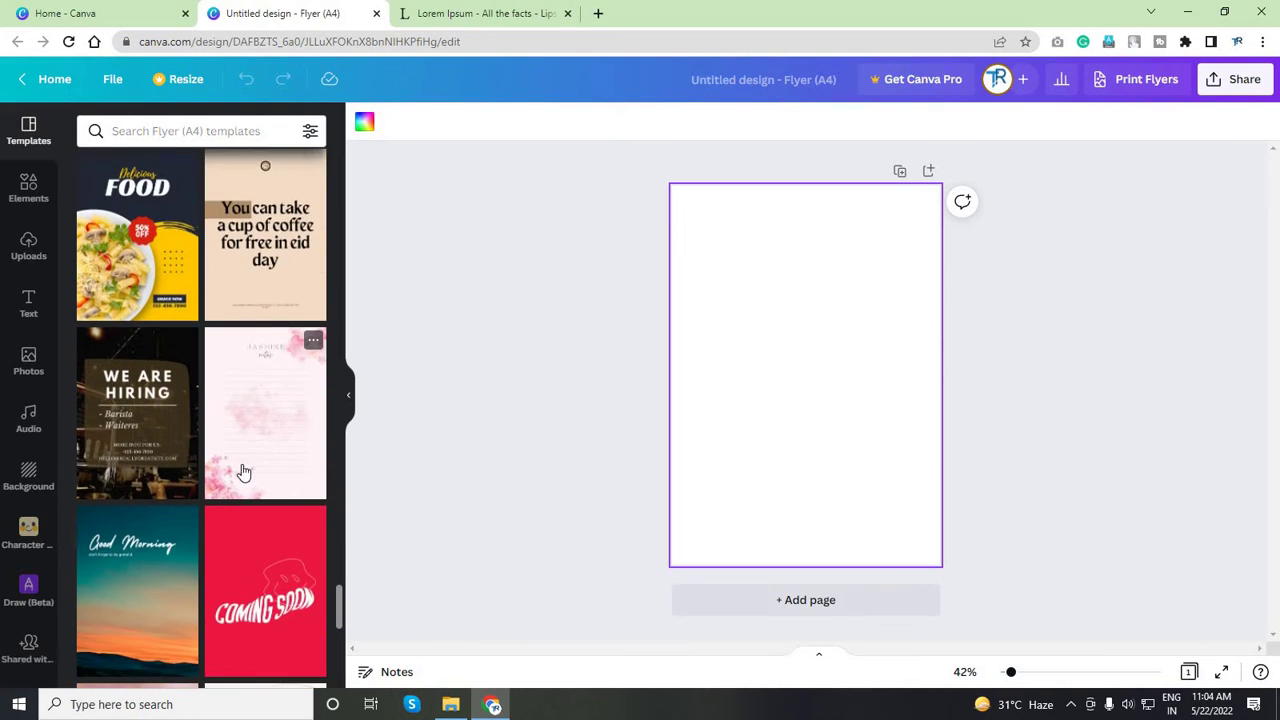
scroll(244, 470, down, 10)
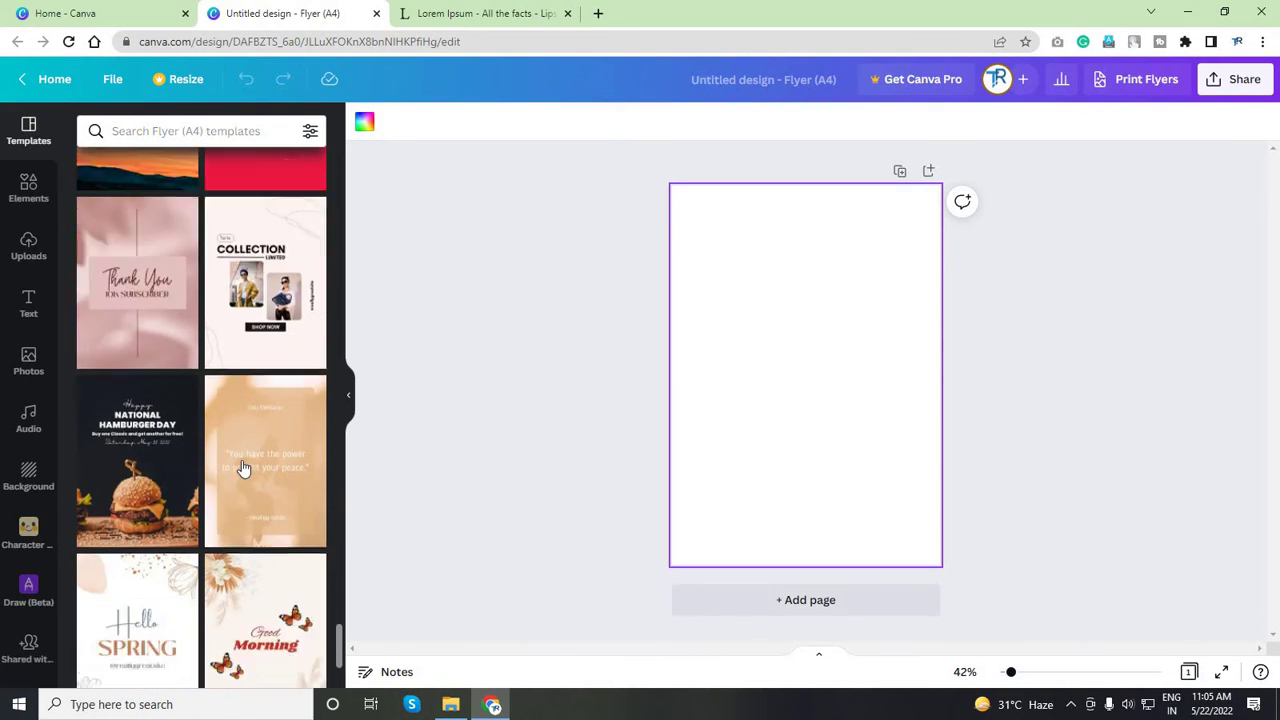
scroll(247, 473, down, 10)
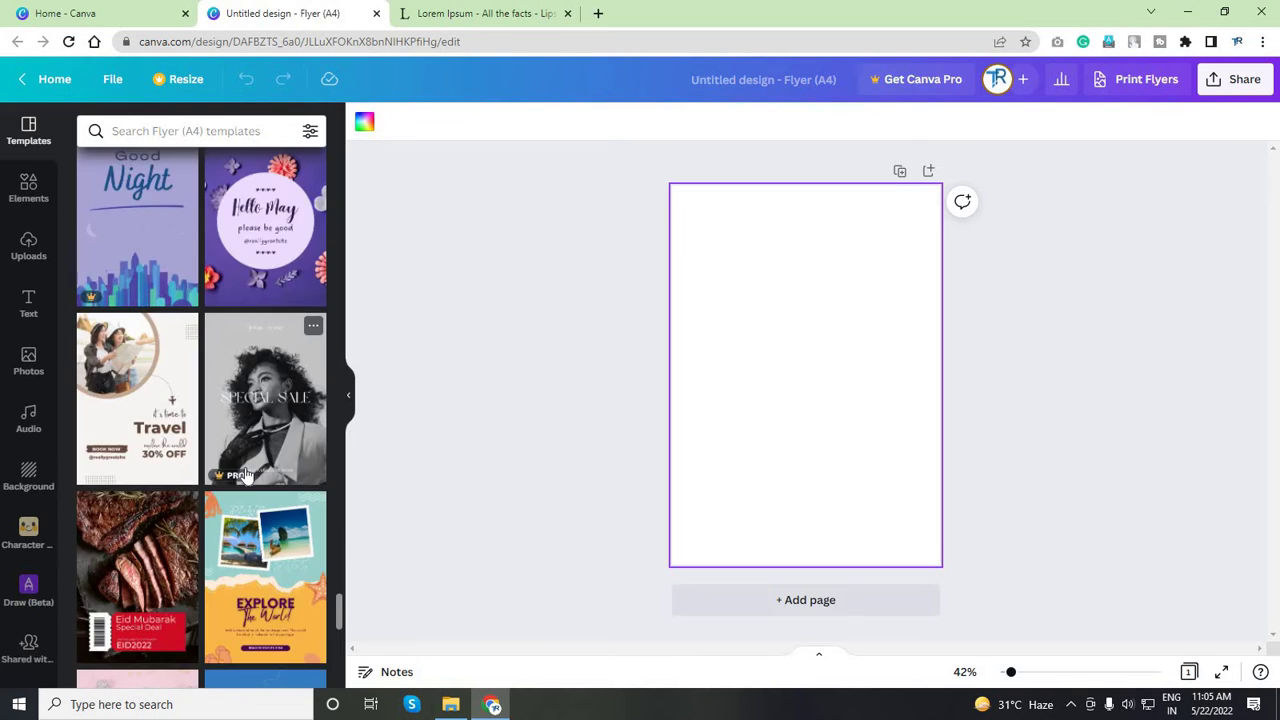
scroll(247, 475, down, 10)
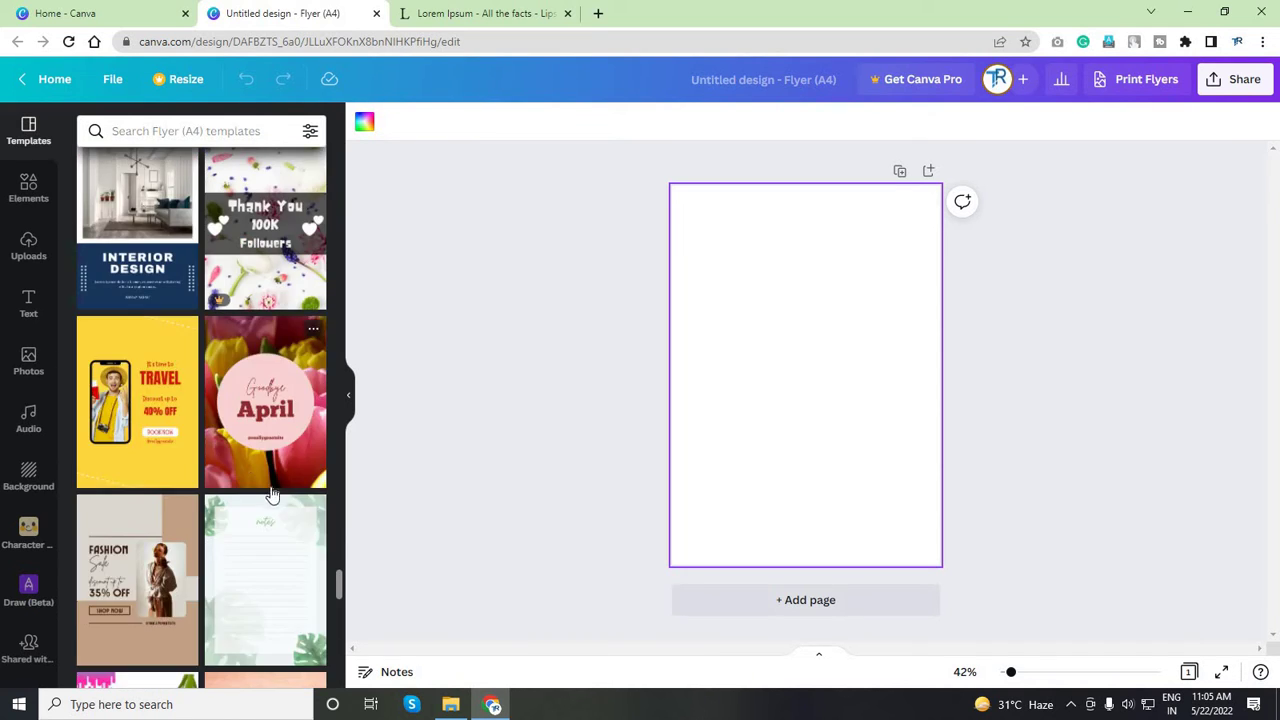
scroll(243, 463, down, 10)
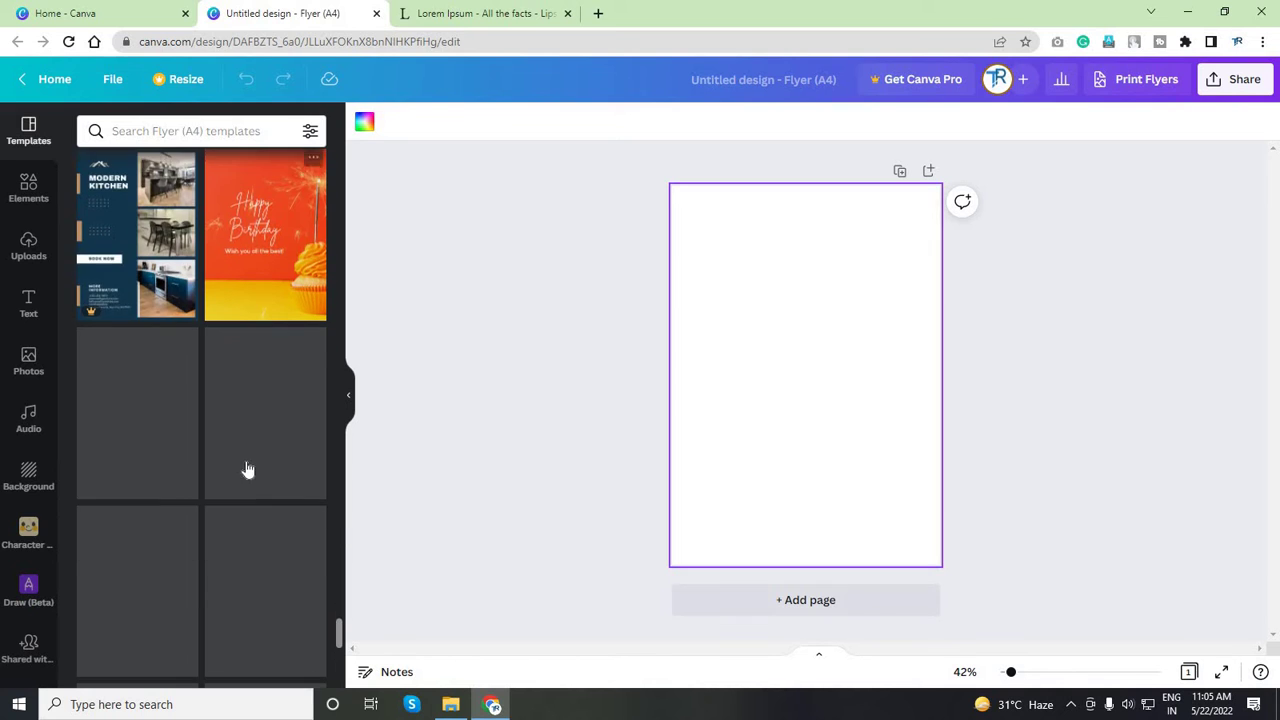
scroll(297, 430, down, 5)
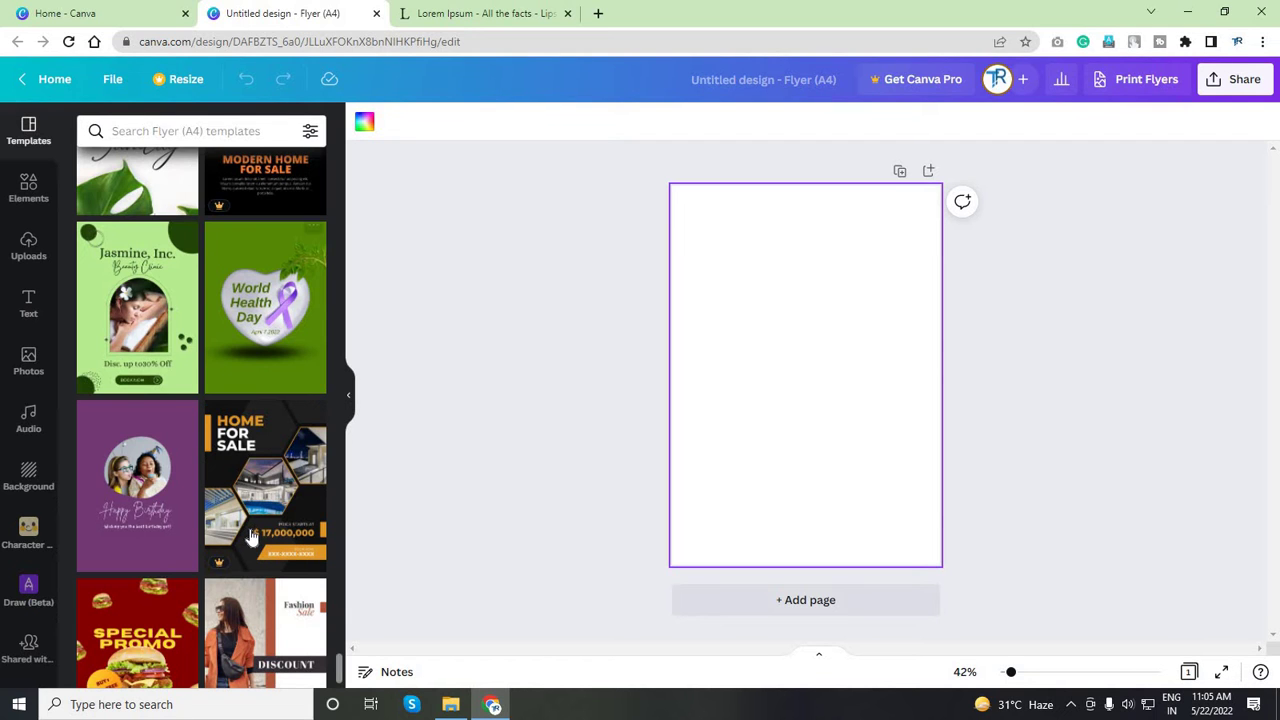
scroll(265, 450, down, 5)
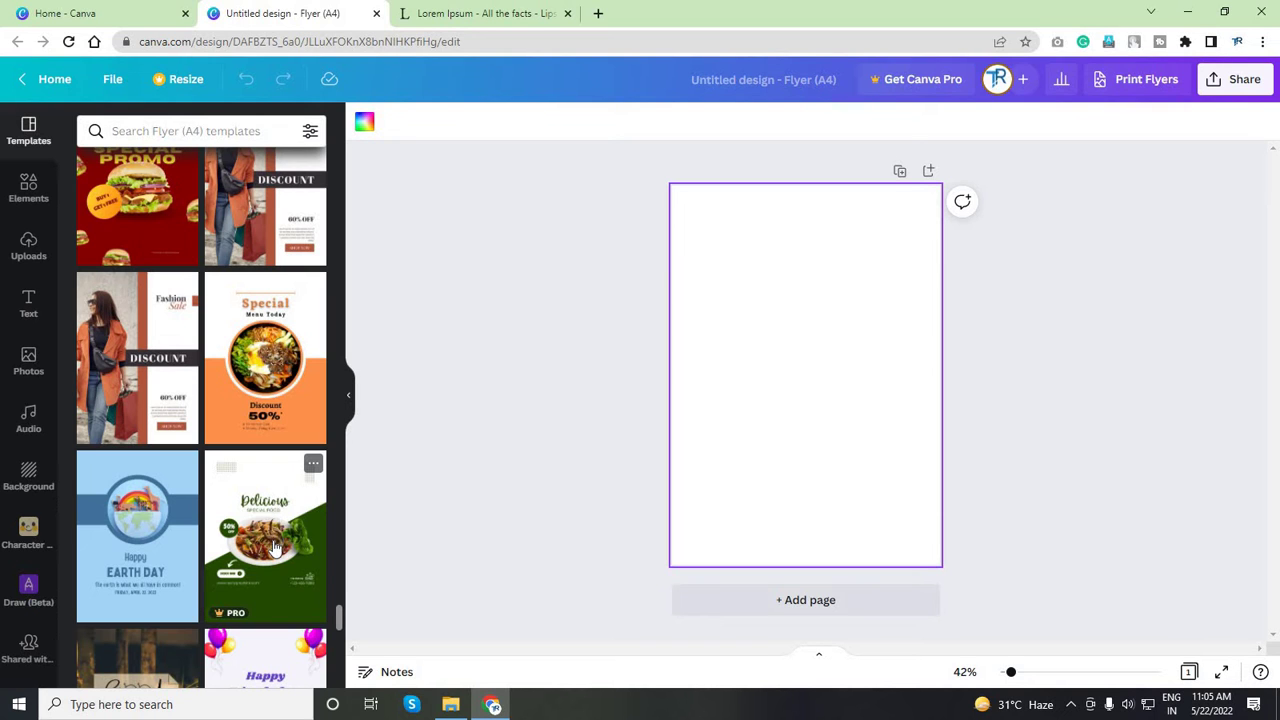
scroll(220, 577, down, 3)
scroll(220, 577, up, 3)
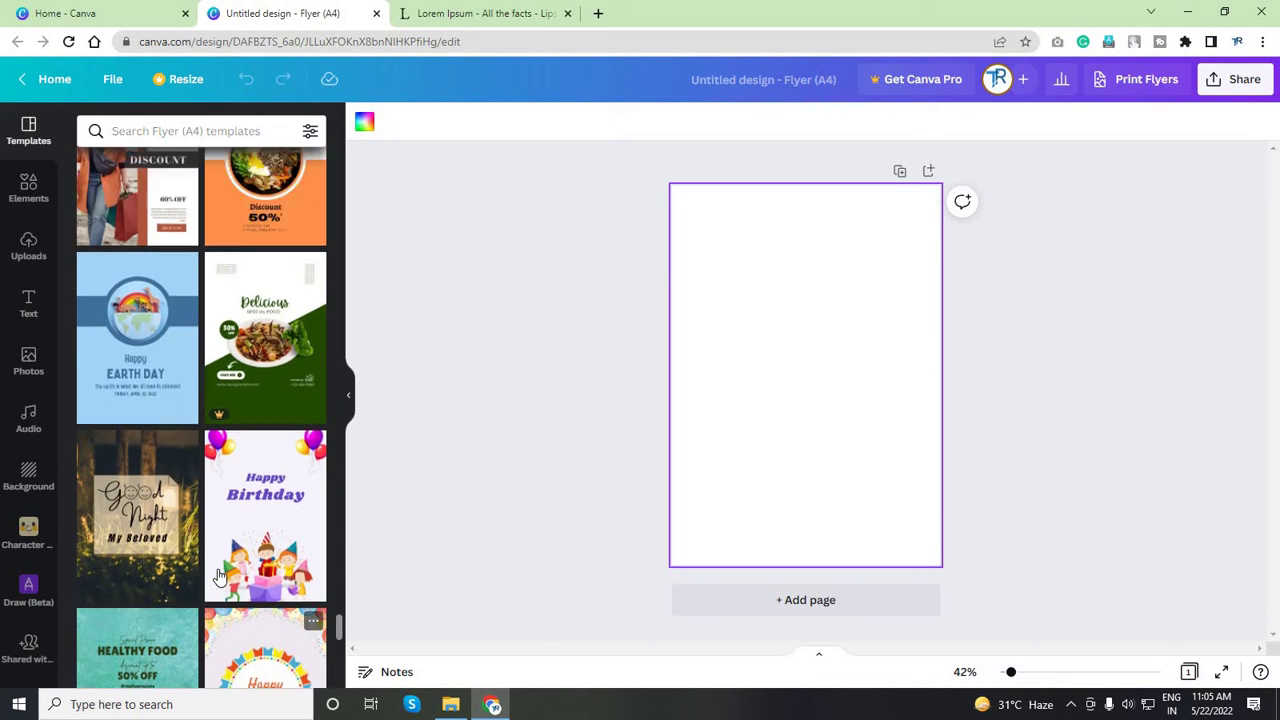
scroll(138, 360, up, 4)
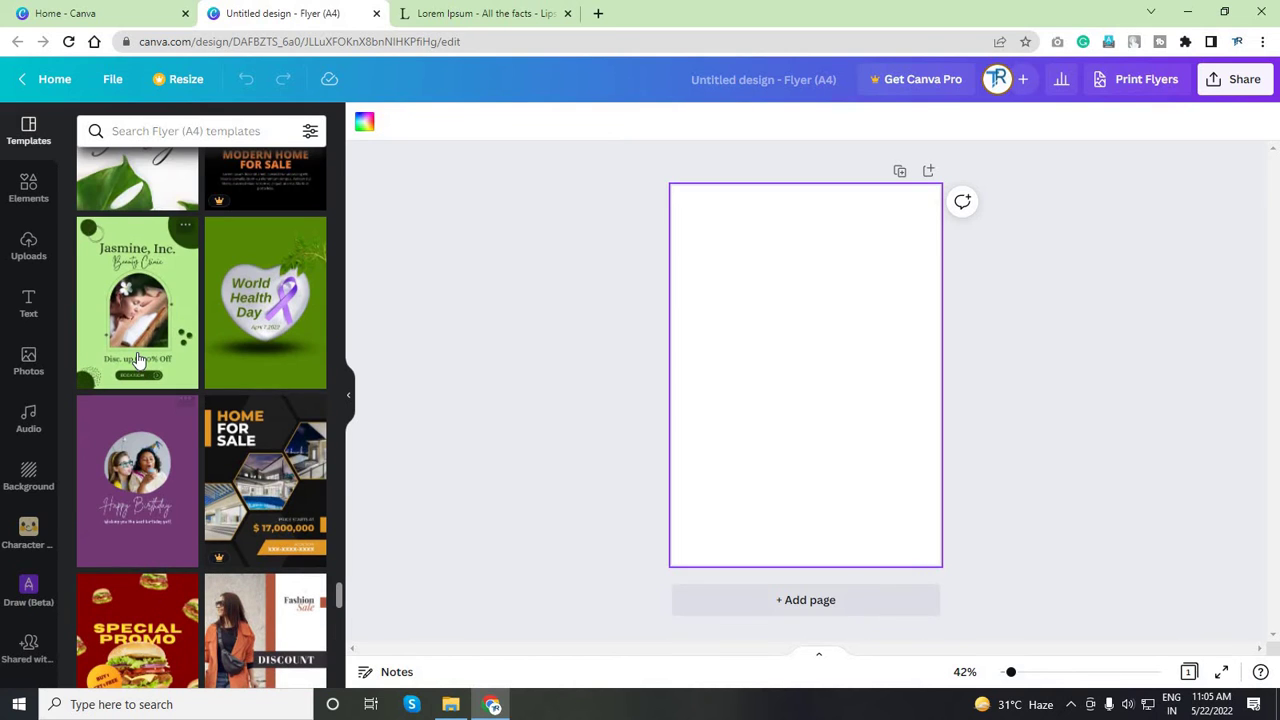
click(138, 360)
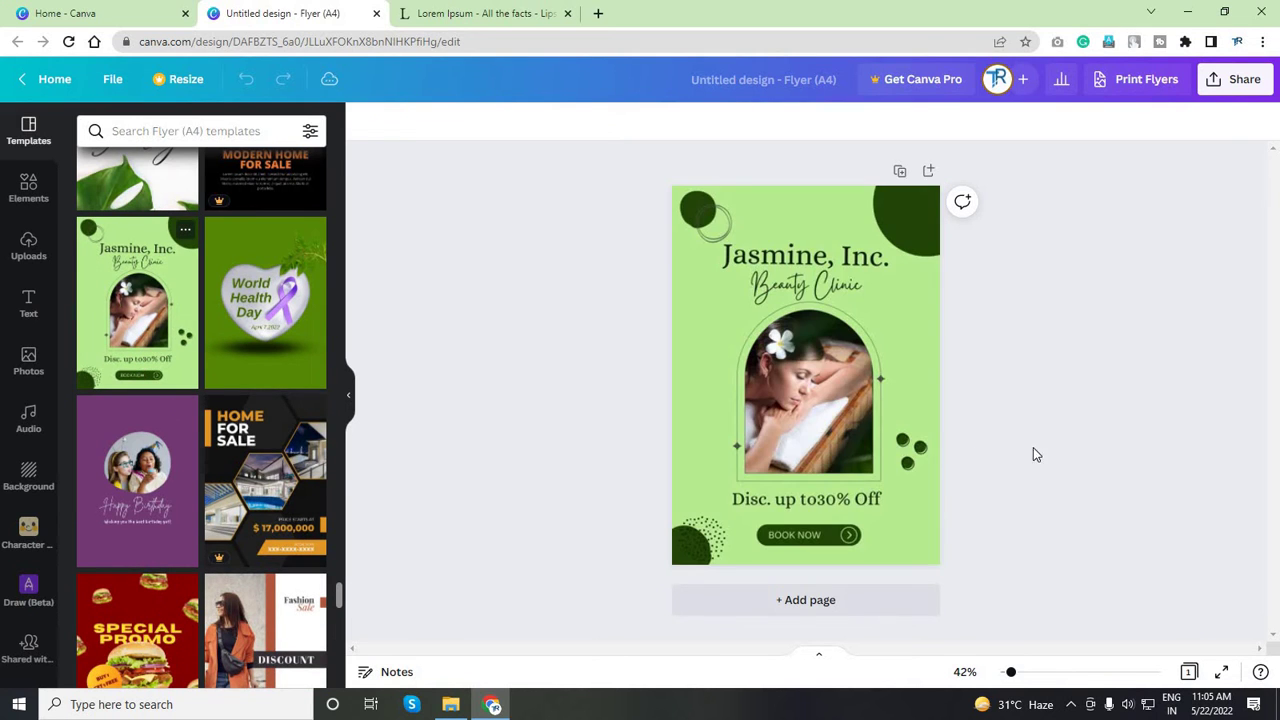
- Delete the massage photo from the arched frame, leaving the frame itself in place
click(777, 401)
key(Delete)
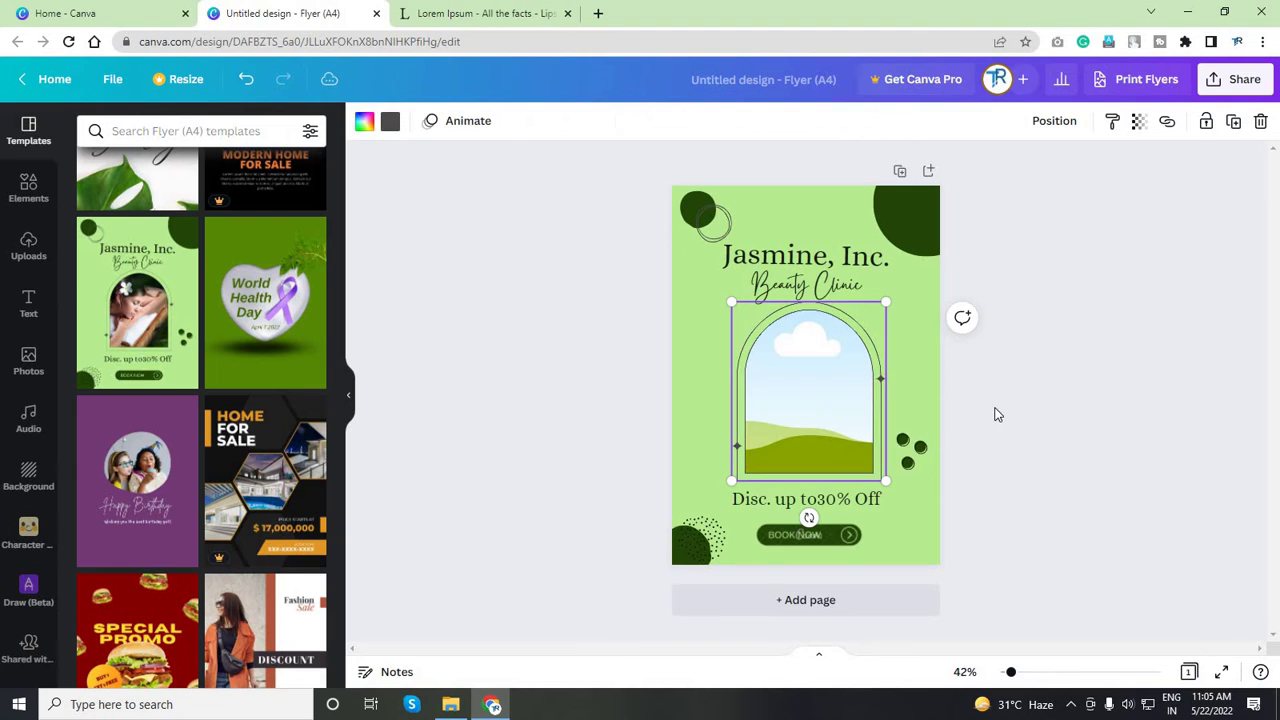
key(Escape)
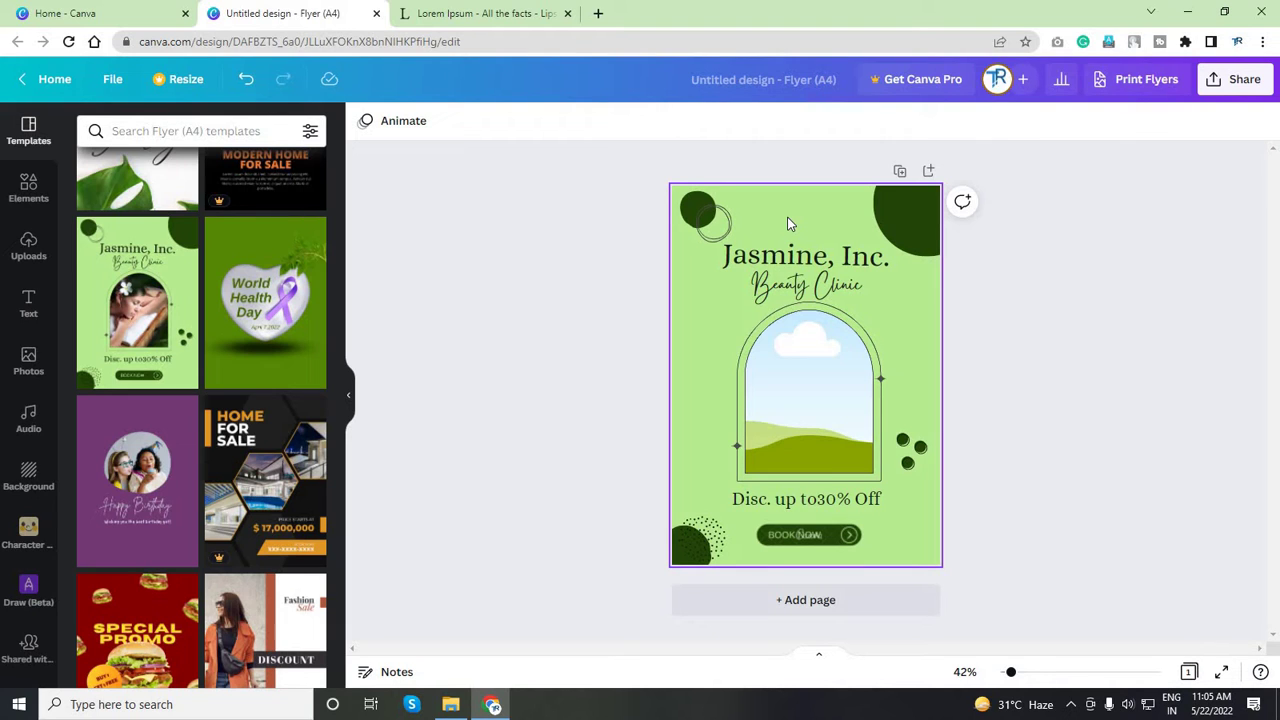
- Change the flyer's background colour to pale peach #FFEADD, starting from the default orange
click(788, 224)
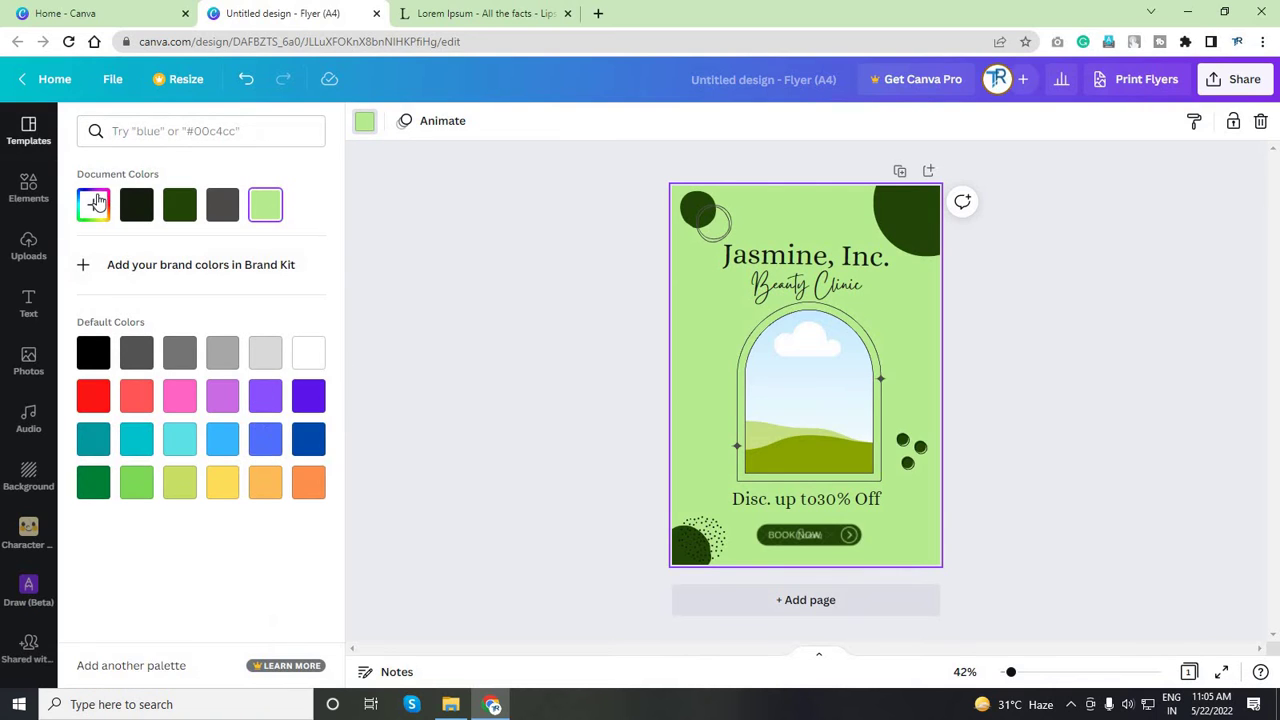
click(94, 204)
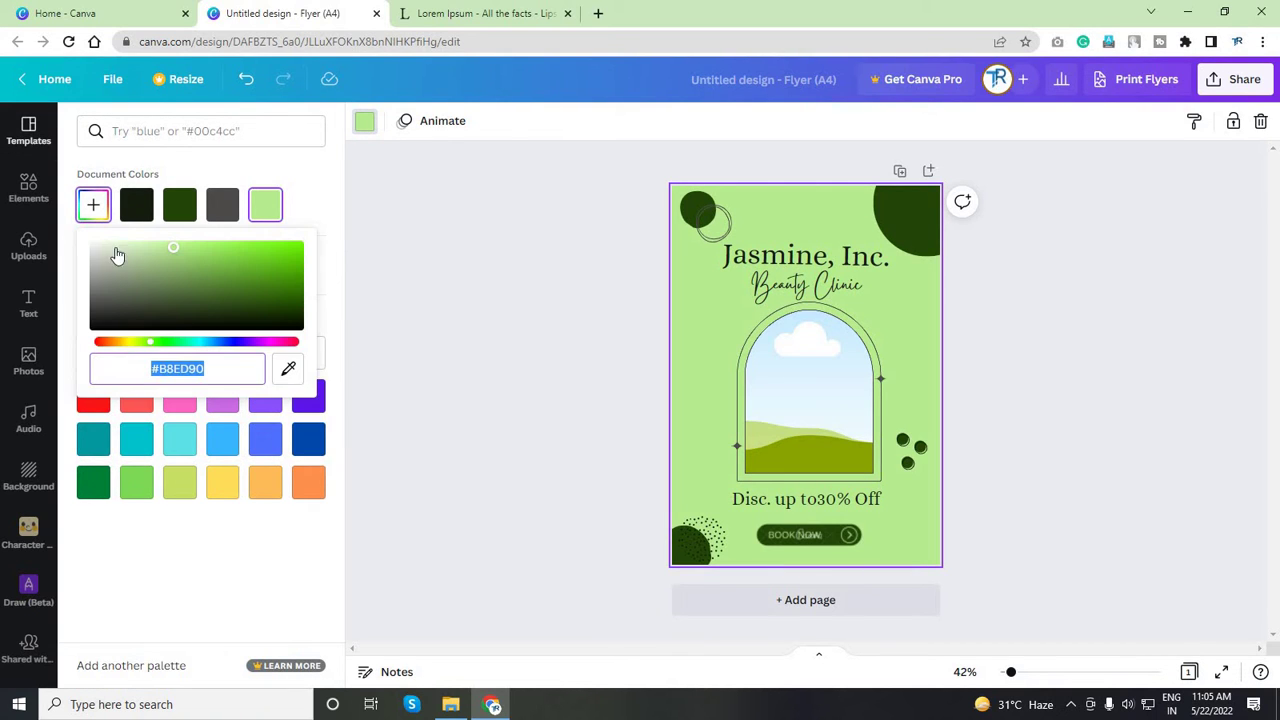
click(266, 484)
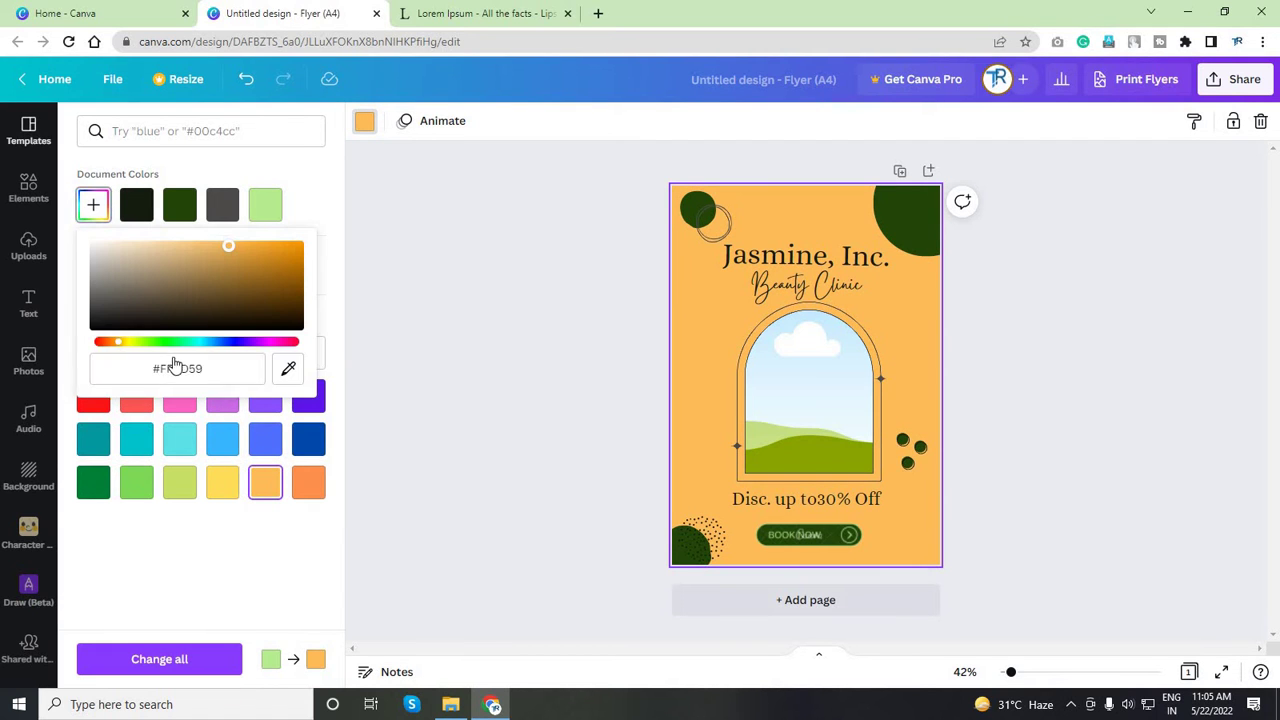
double_click(170, 370)
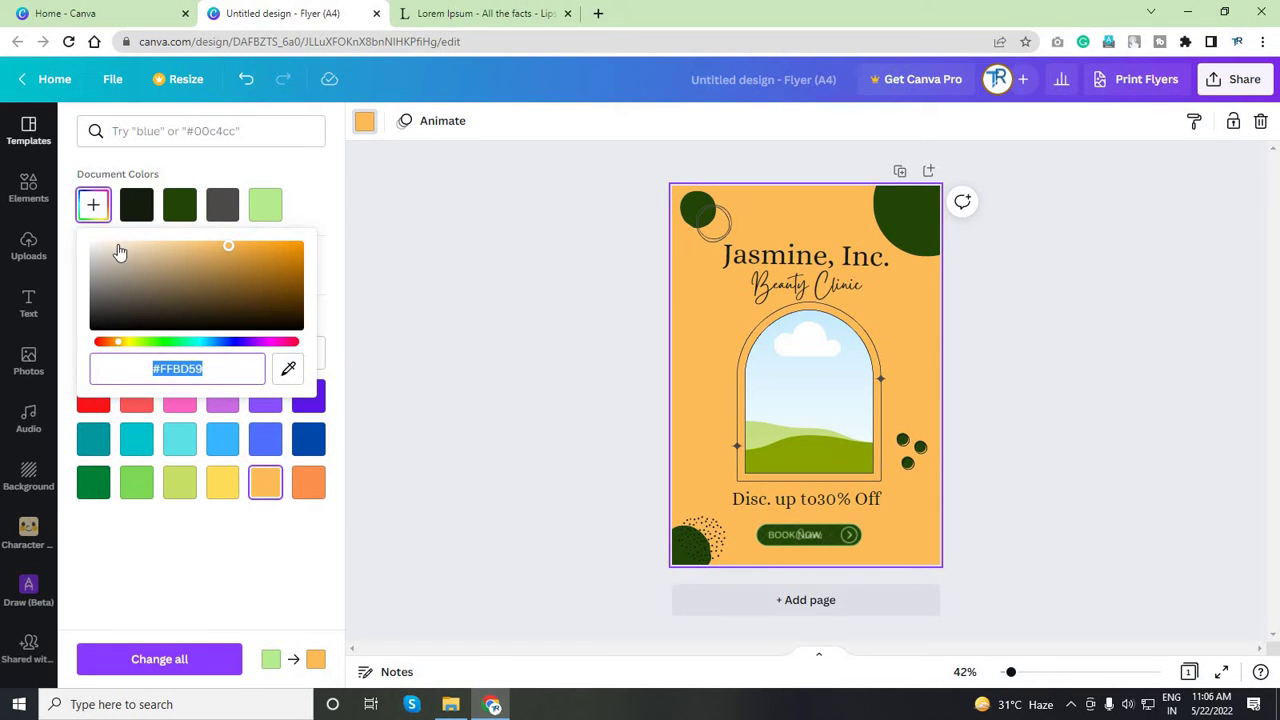
click(117, 246)
drag(117, 245, 138, 245)
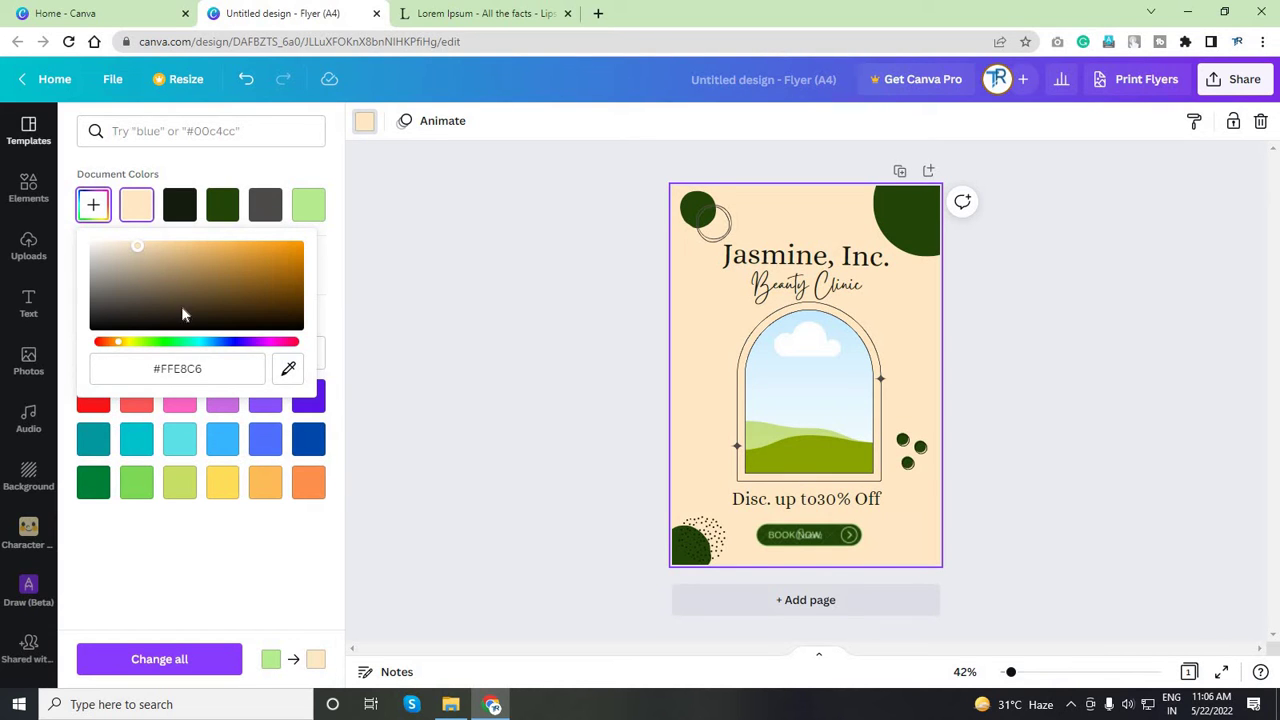
click(309, 483)
click(93, 204)
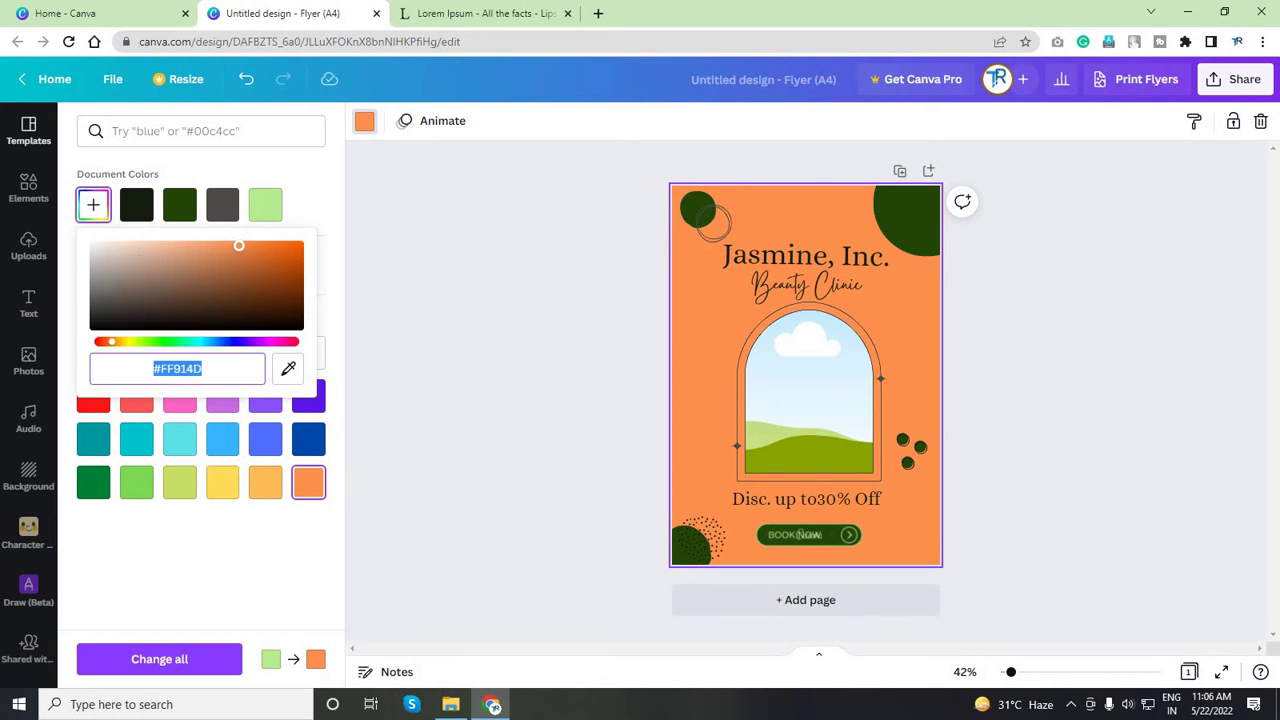
drag(138, 246, 118, 245)
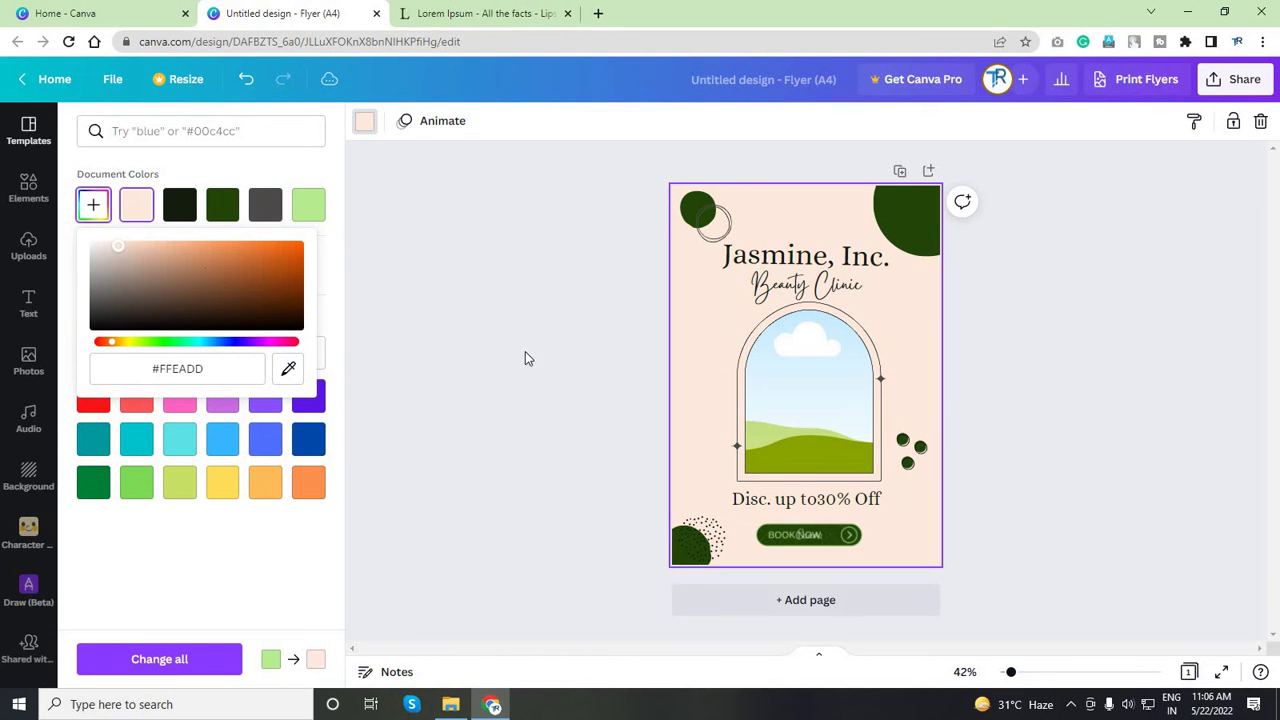
- Recolour the large dark green circle in the flyer's upper-right corner to orange #FF8E57
click(916, 245)
click(364, 121)
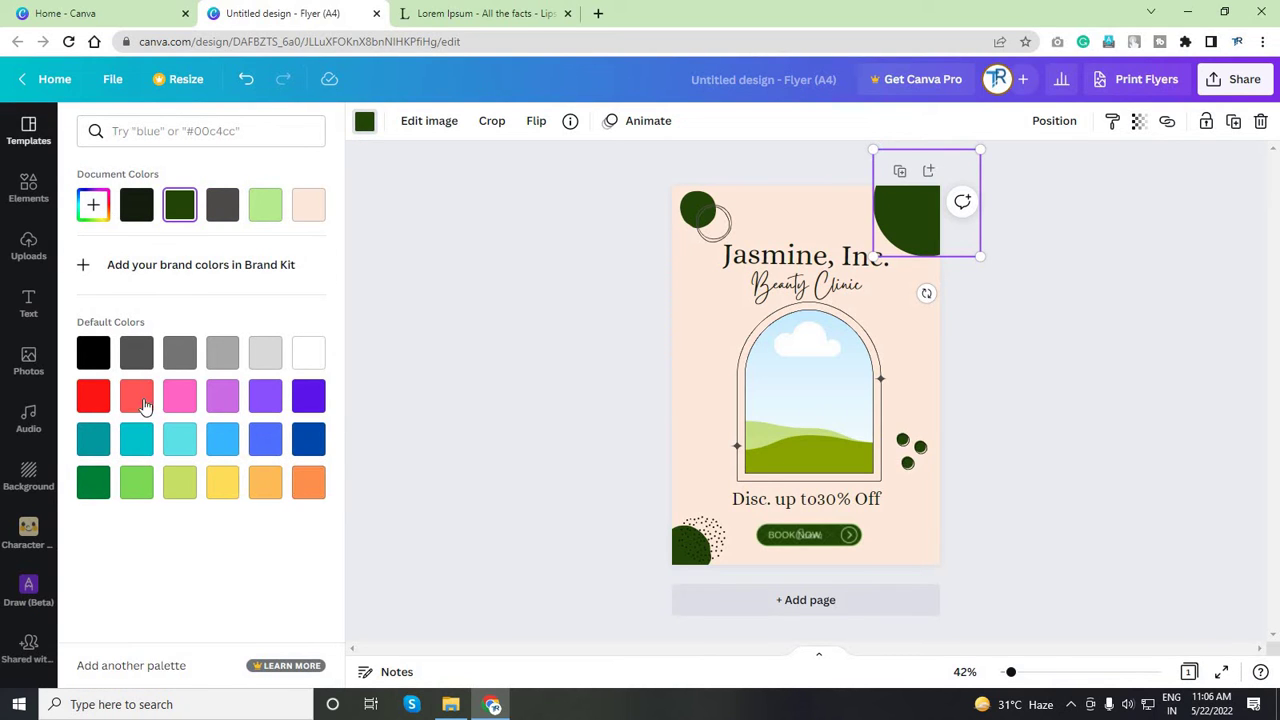
click(93, 204)
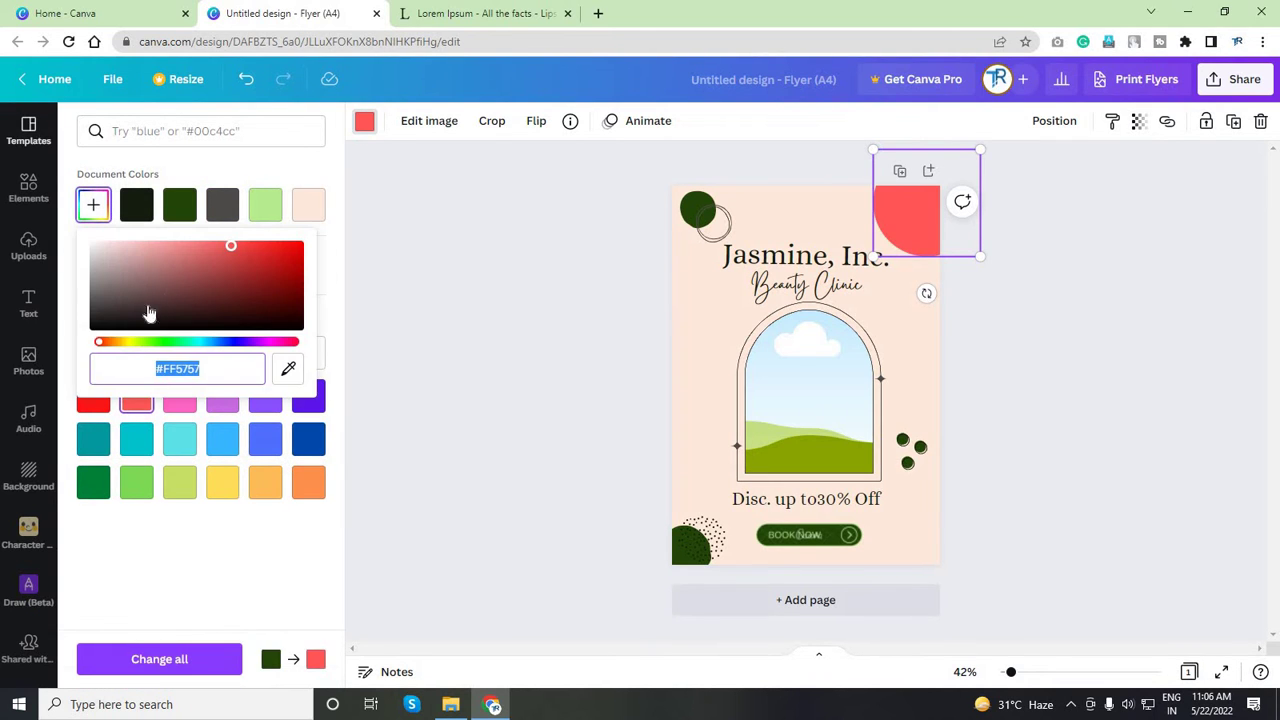
drag(103, 346, 111, 345)
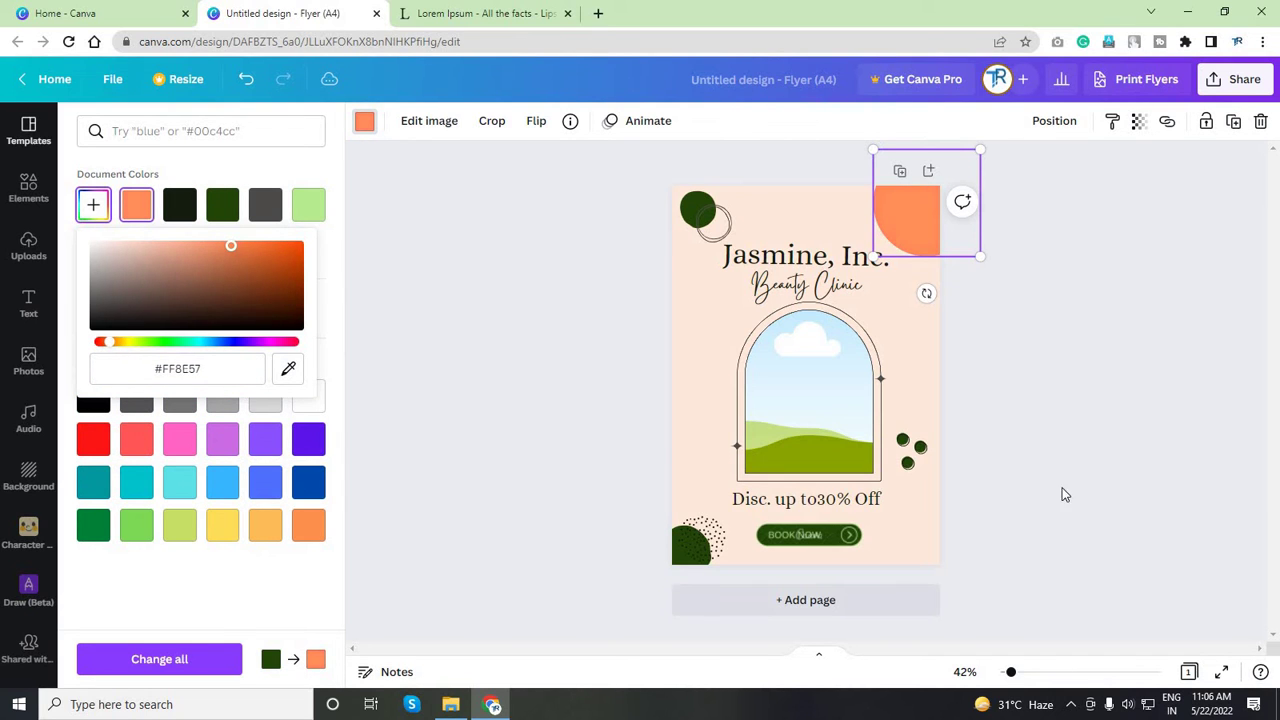
- Recolour the BOOK NOW button with the orange #FF8E57 as its fill and dark grey for its text and outline
click(805, 535)
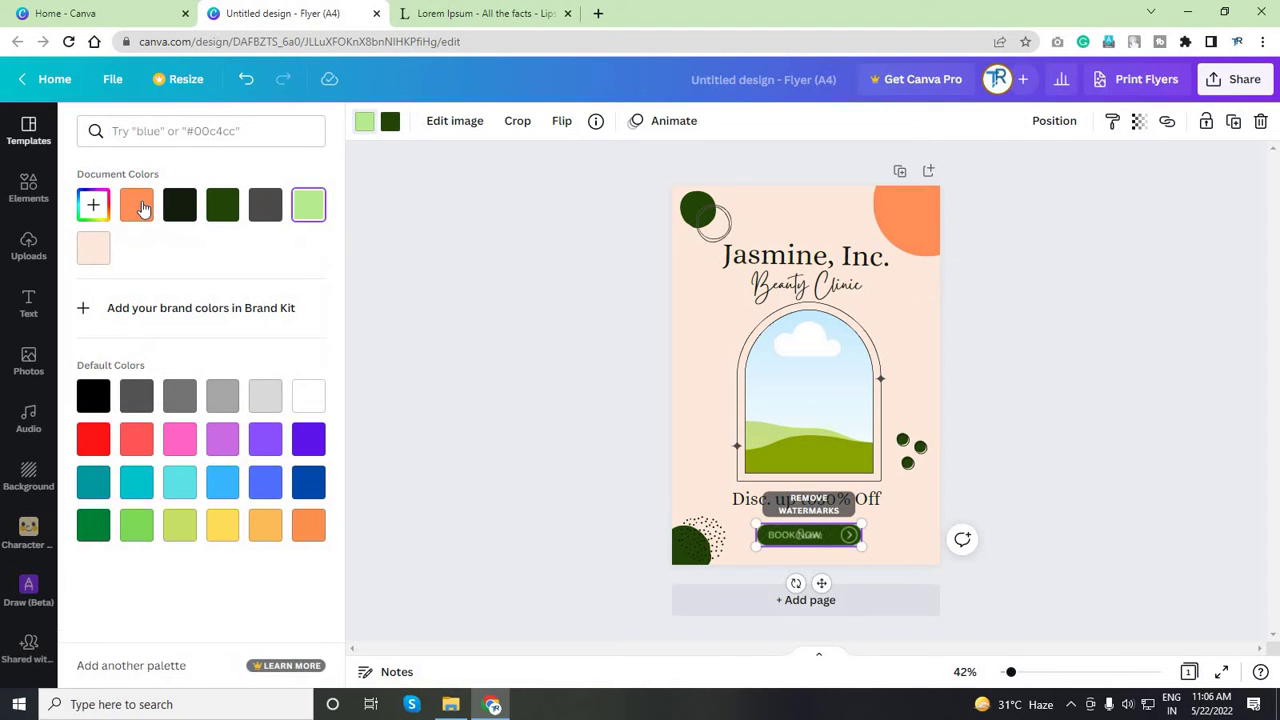
click(390, 121)
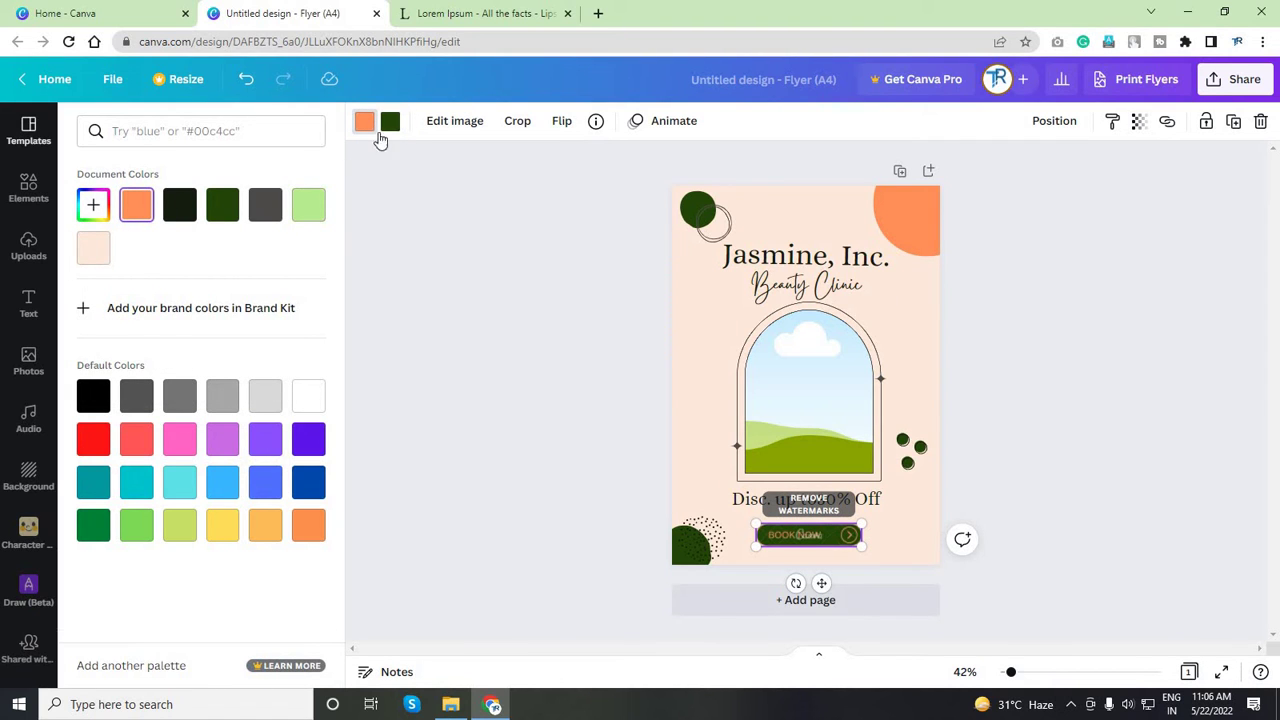
click(136, 204)
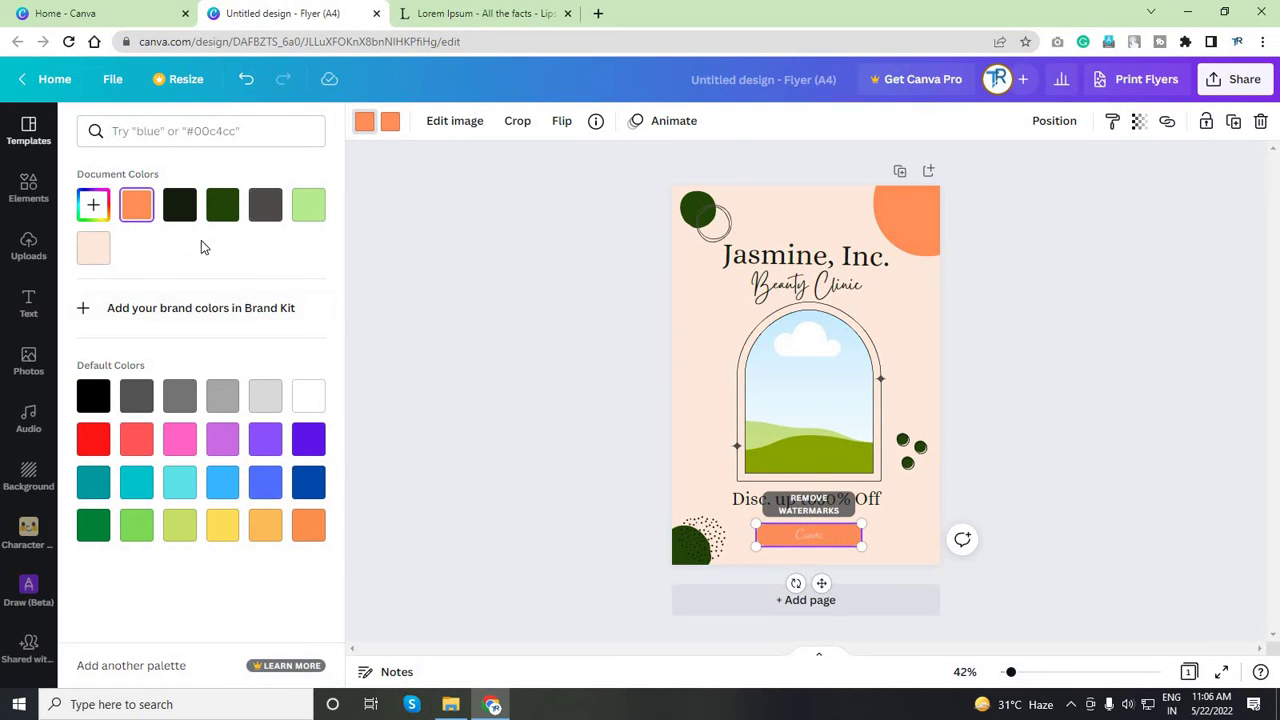
click(267, 208)
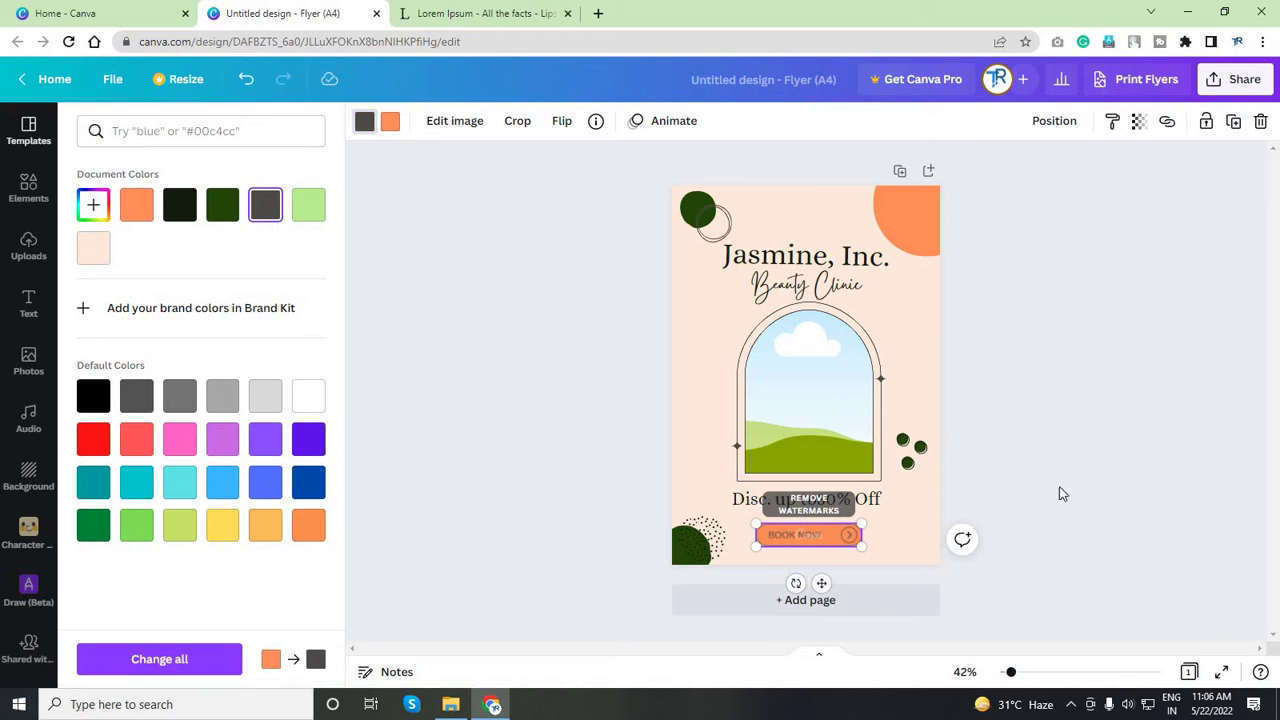
- Recolour the green circle in the flyer's upper-left corner to pink #FDA1A1 and use dark grey for its overlapping rings
click(697, 228)
click(93, 205)
click(136, 439)
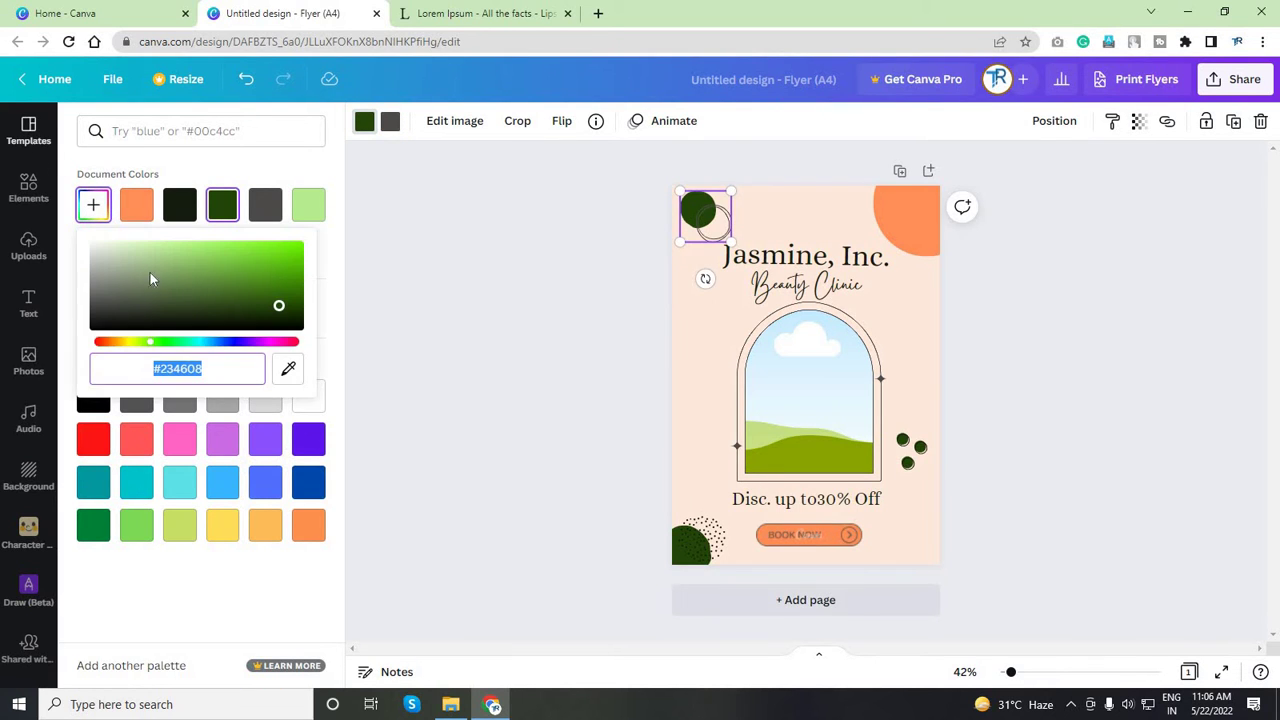
click(93, 205)
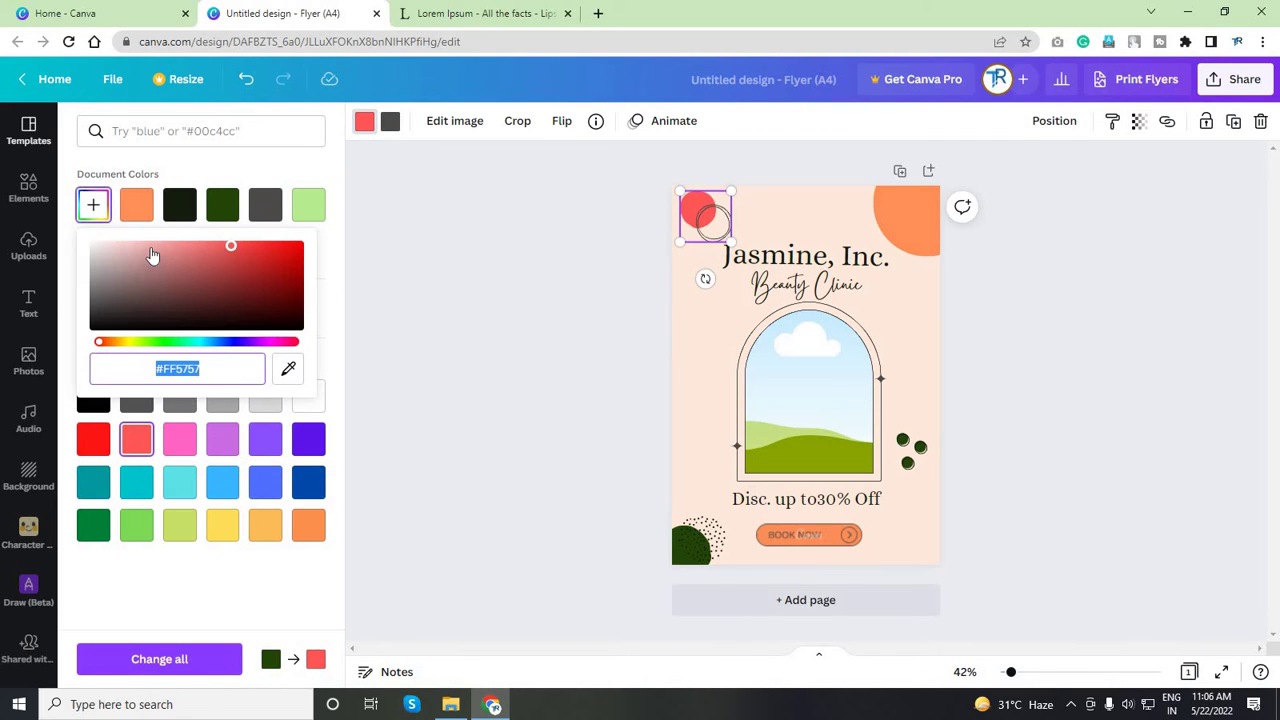
drag(230, 245, 167, 246)
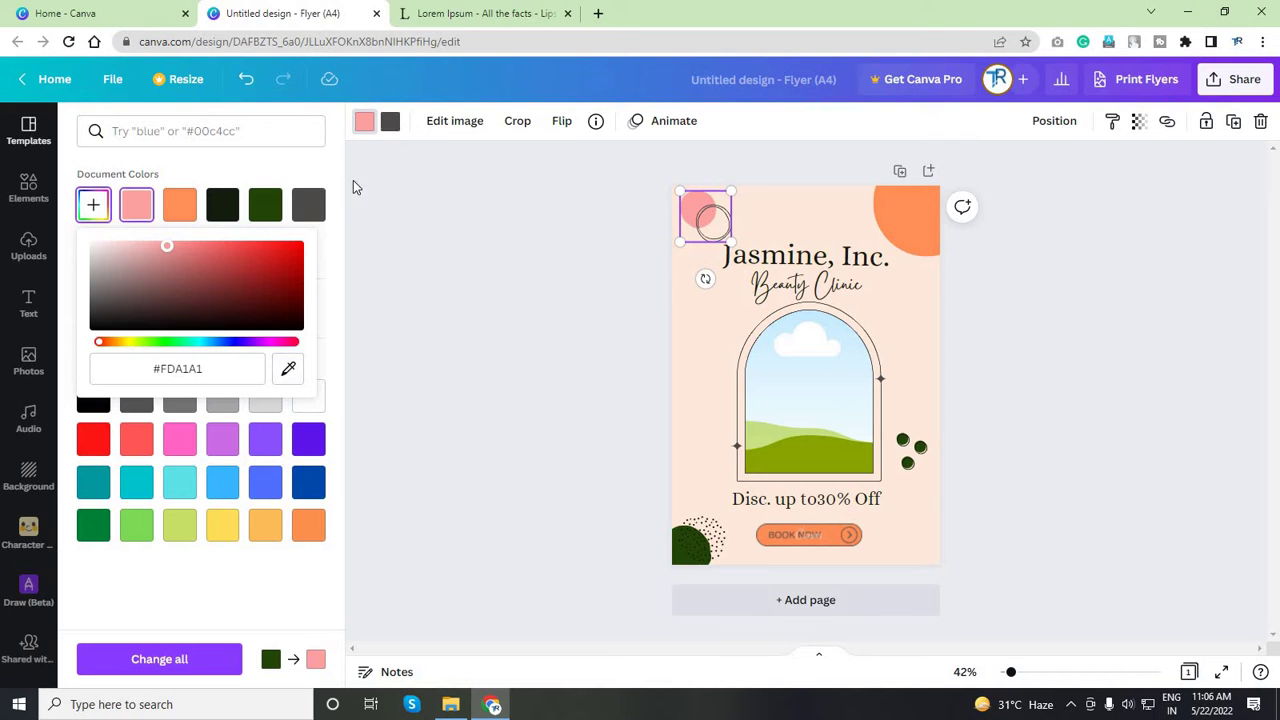
click(311, 210)
- Recolour the flyer's lower-left shape with the same pink #FDA1A1 and make its speckles dark grey
click(686, 560)
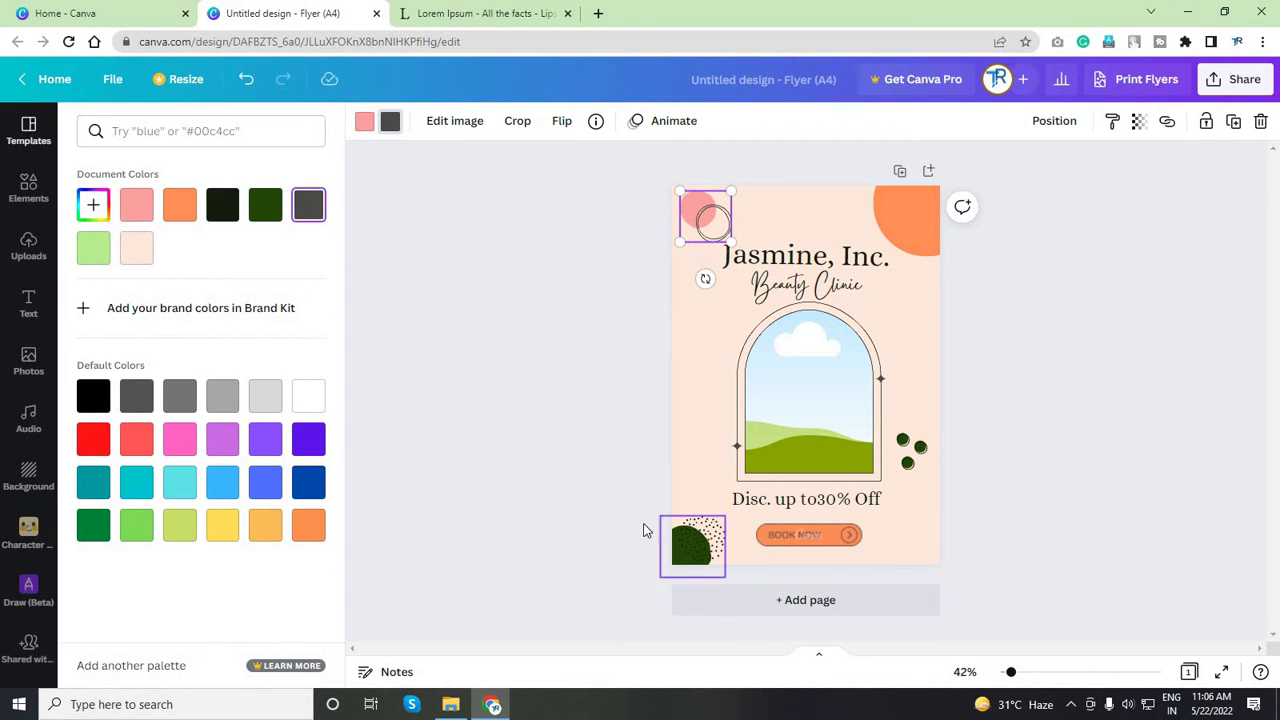
click(136, 204)
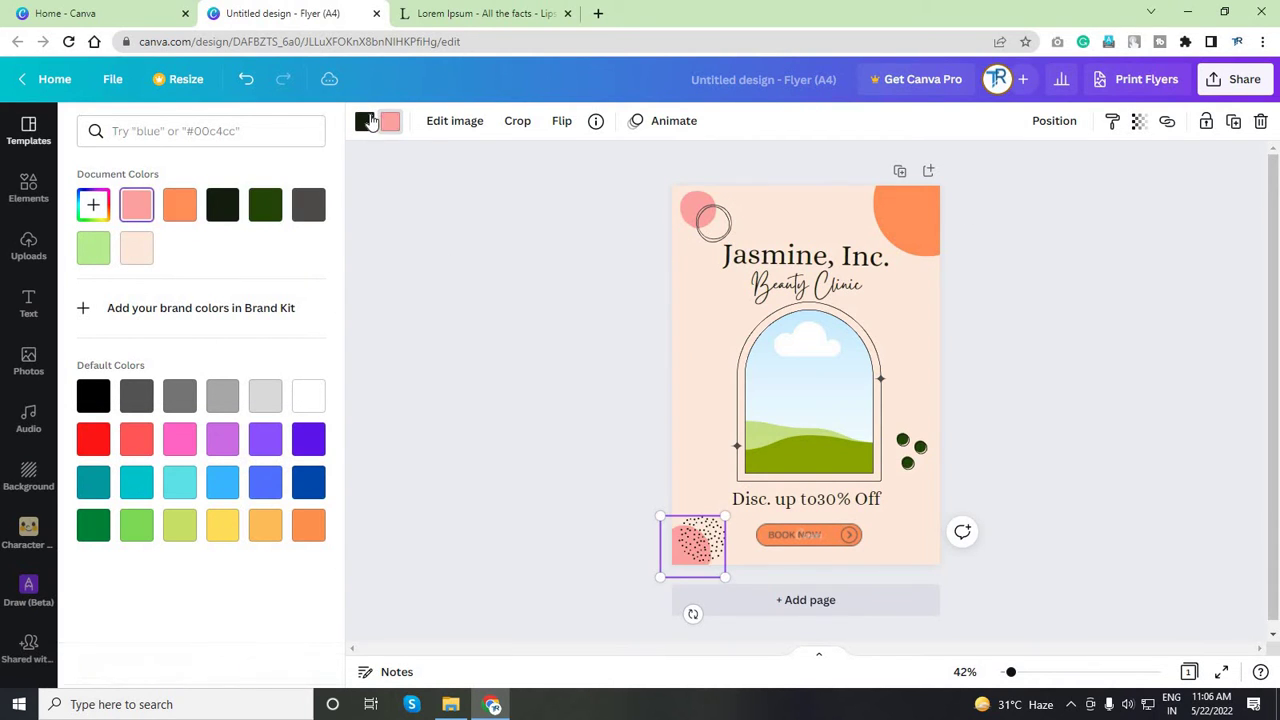
click(308, 204)
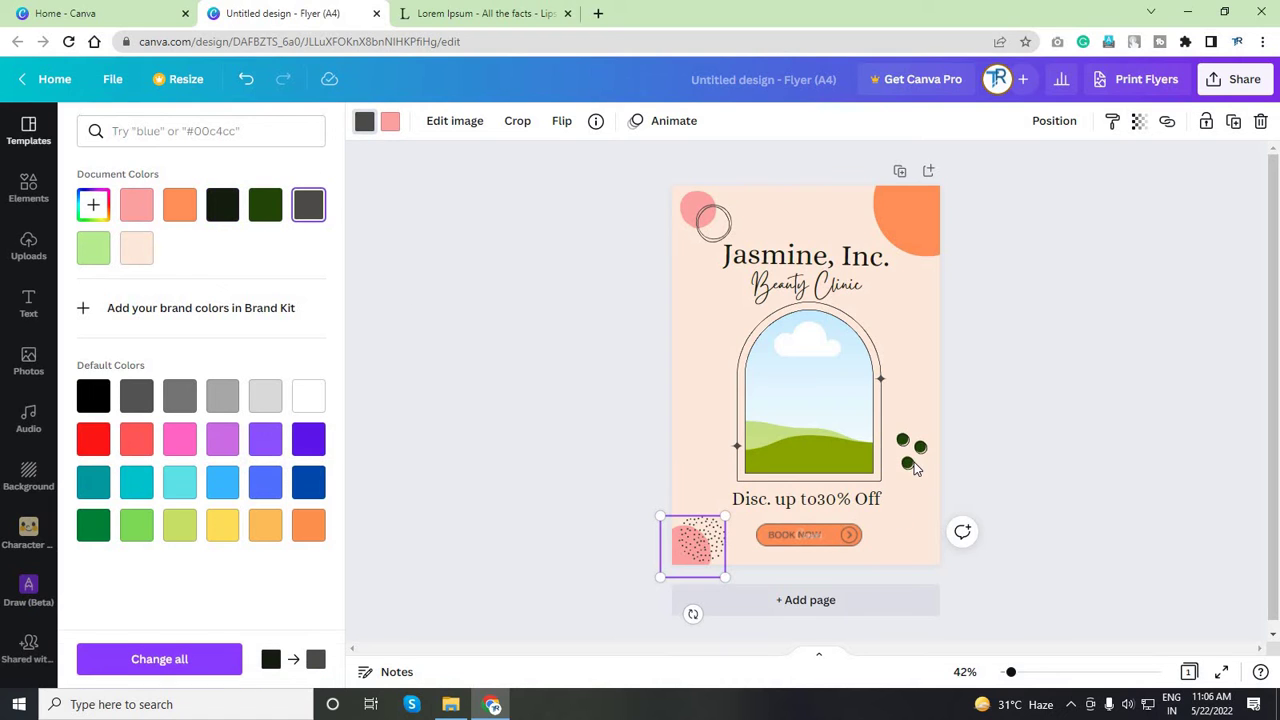
- Recolour the three small green dots beside the arched frame to the document's pink, with dark grey for their outlines
click(908, 455)
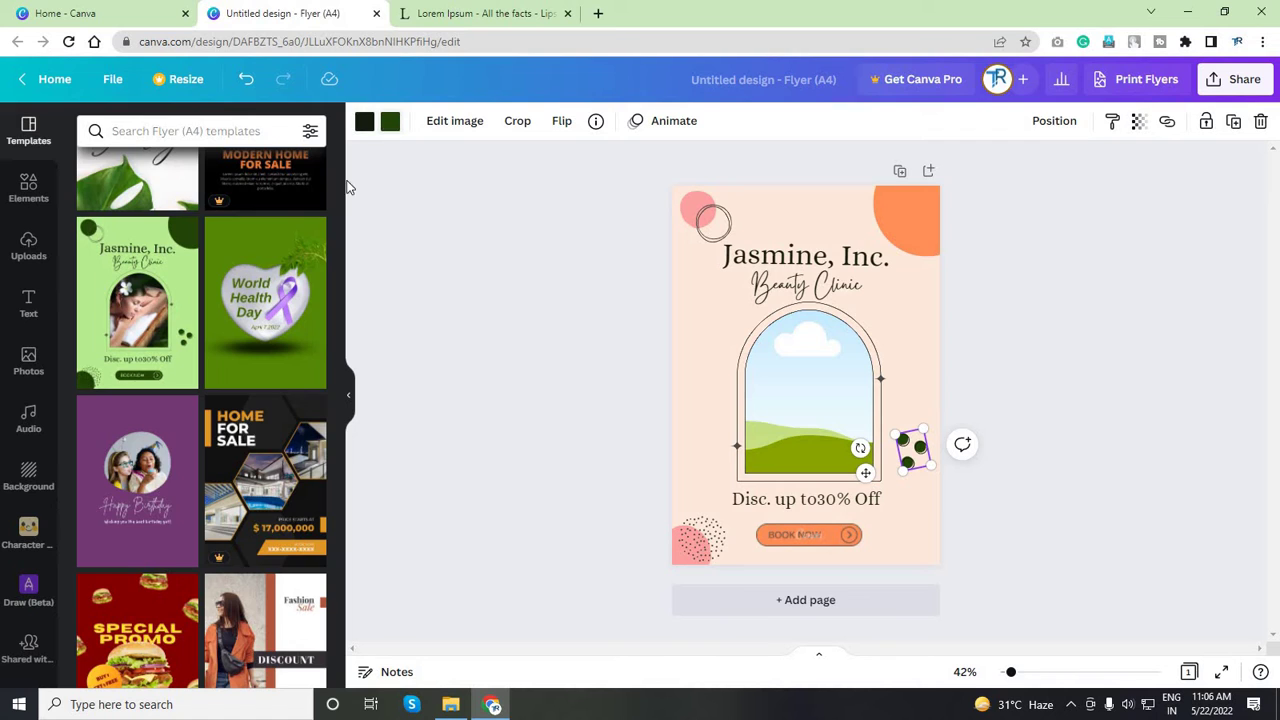
click(389, 122)
click(265, 205)
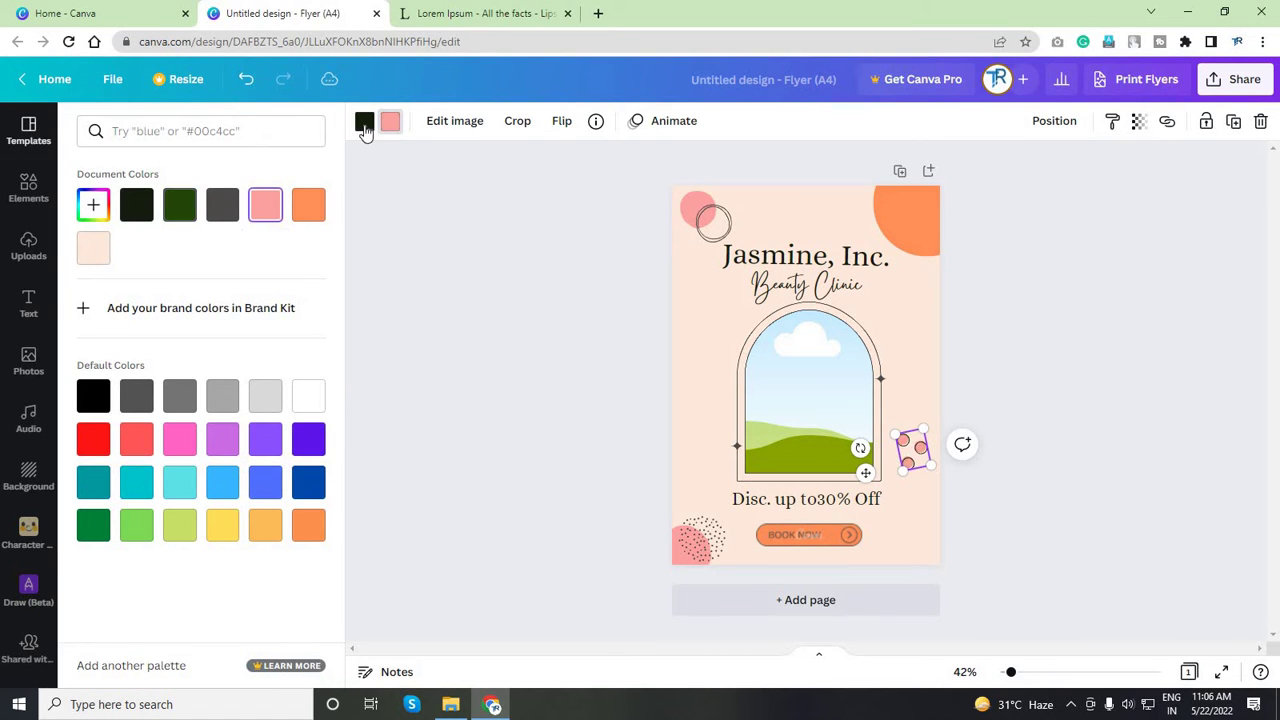
click(236, 209)
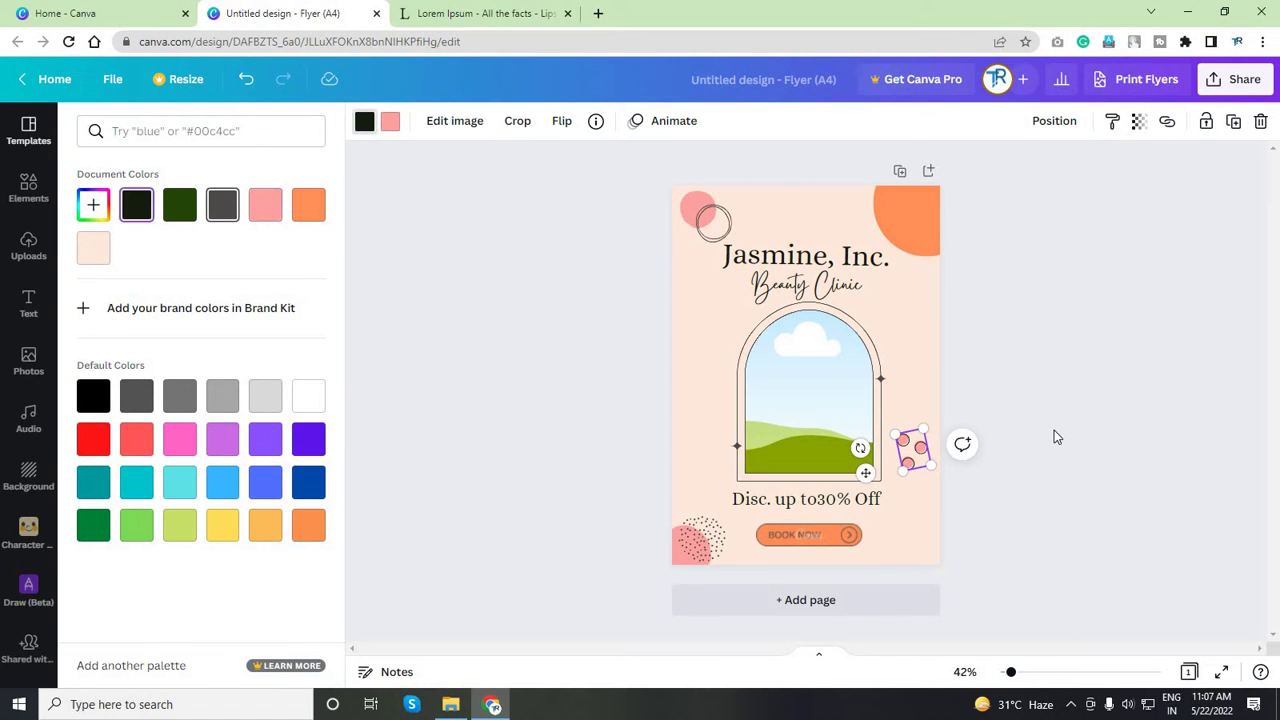
click(1054, 432)
click(1078, 298)
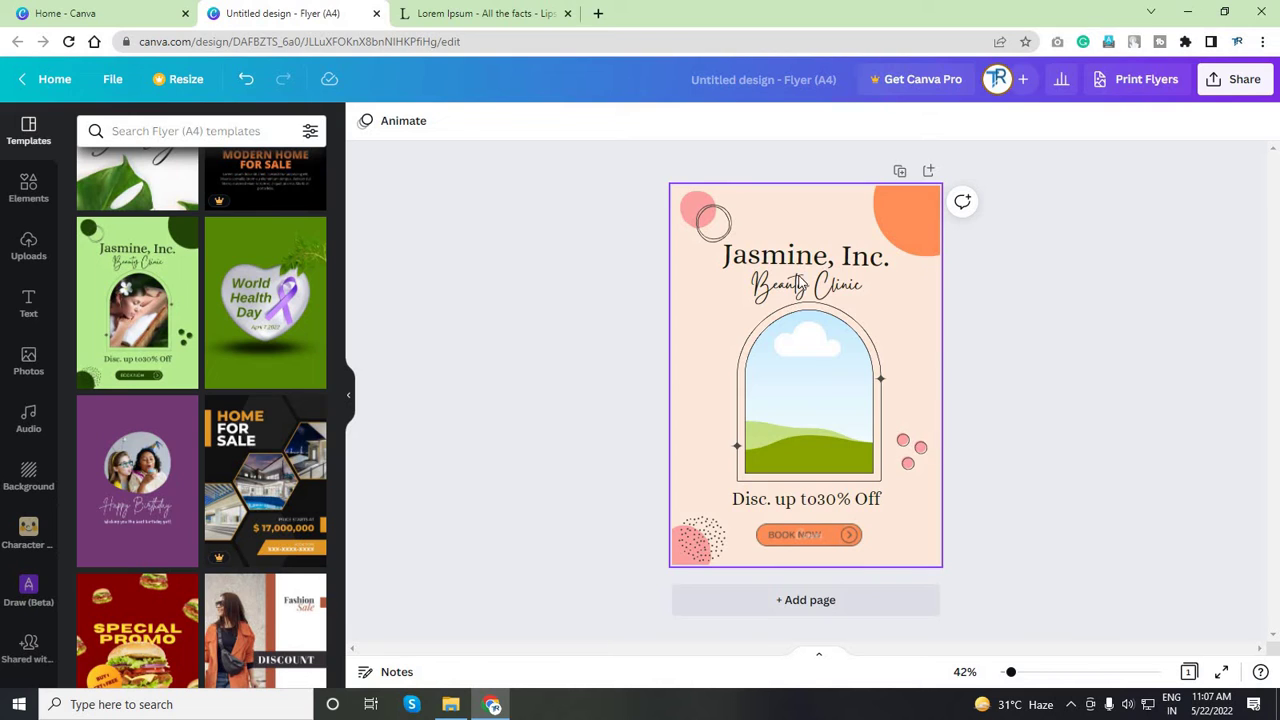
- Replace the "Jasmine, Inc." heading with "Home Interior"
click(806, 266)
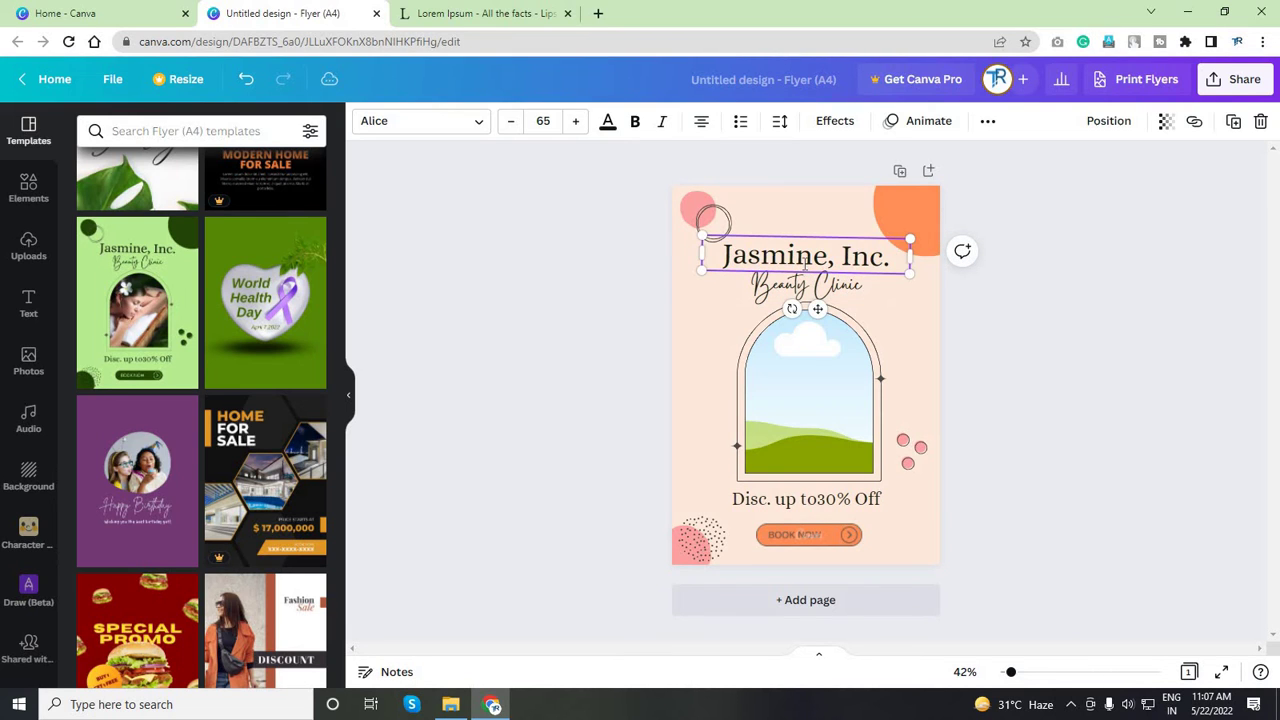
click(806, 263)
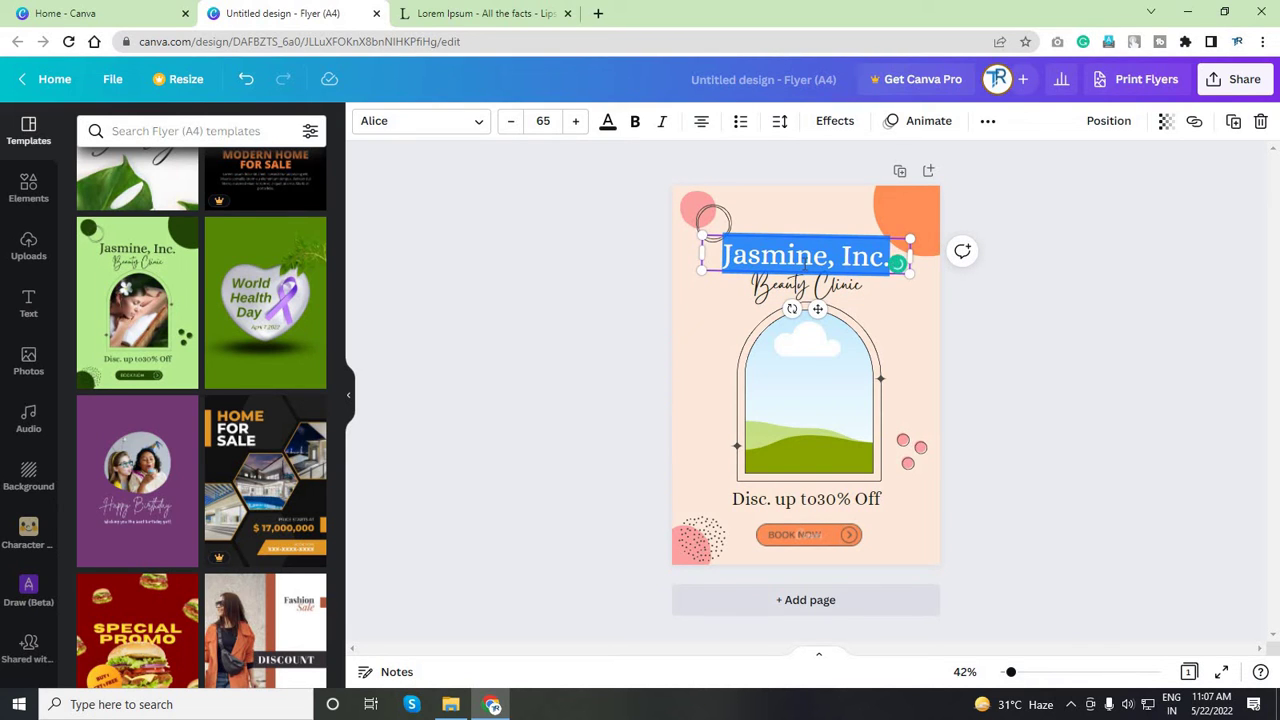
text(Home)
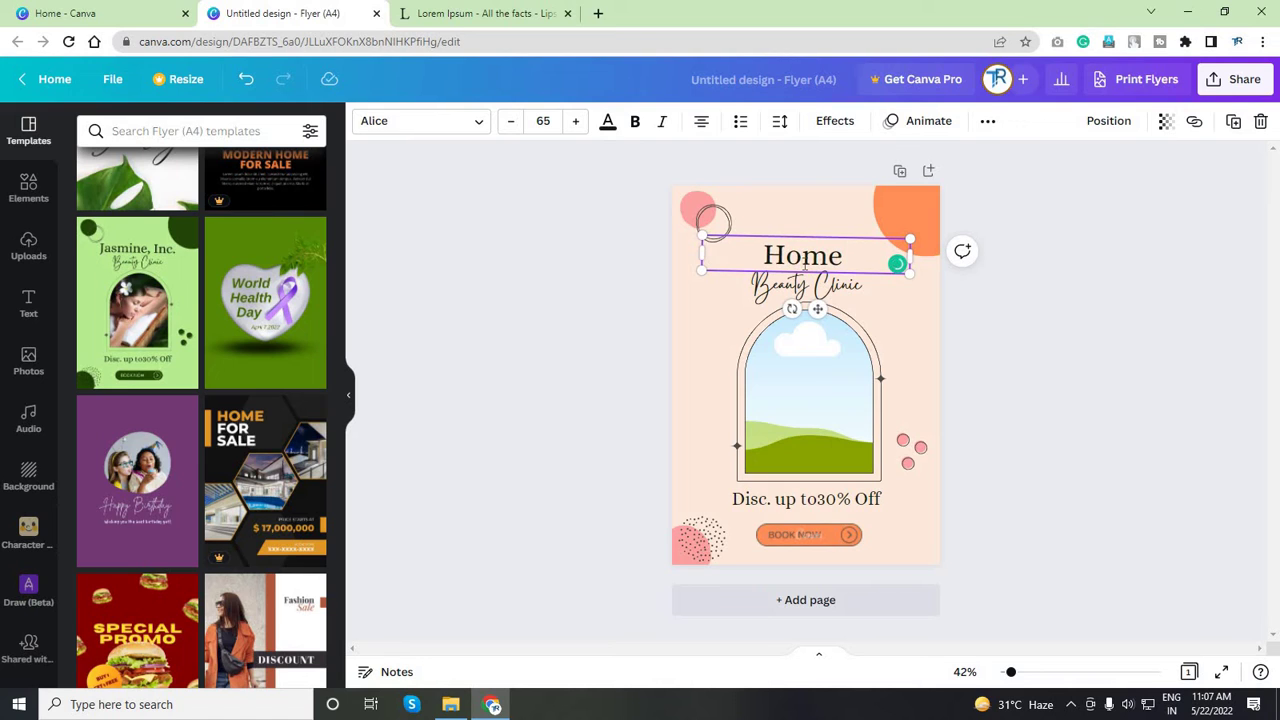
text( Inter)
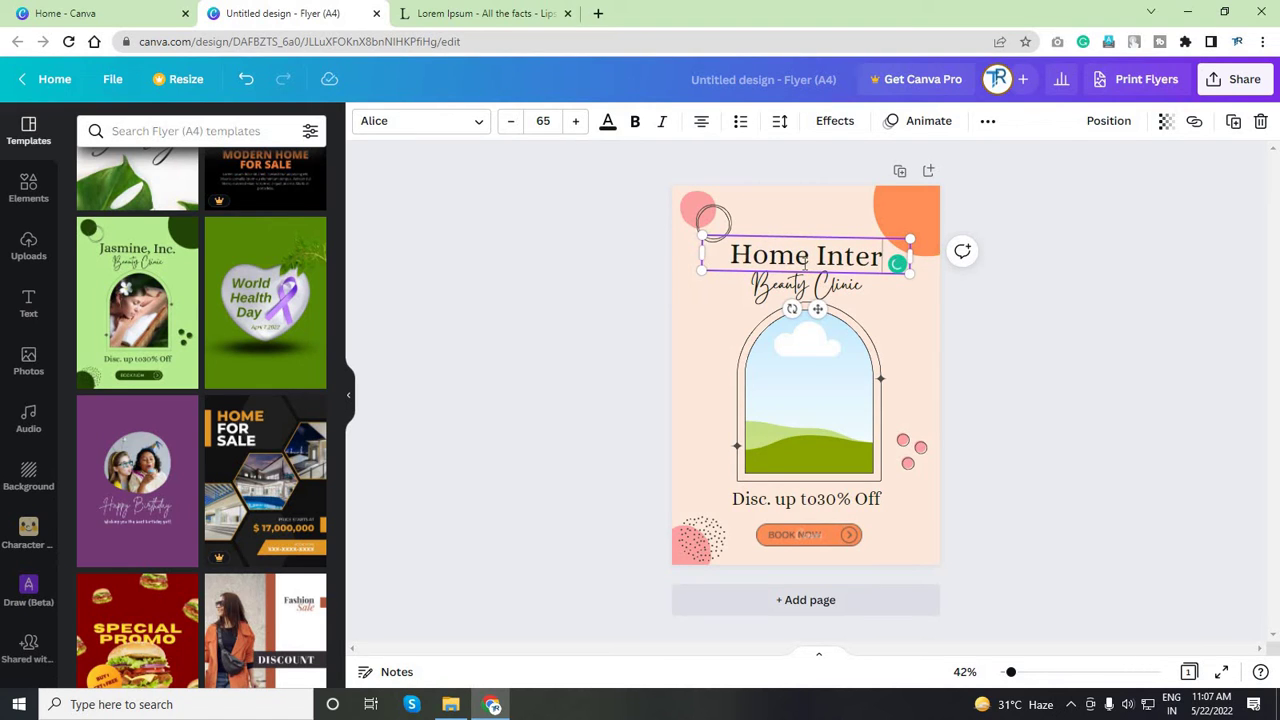
text(ior)
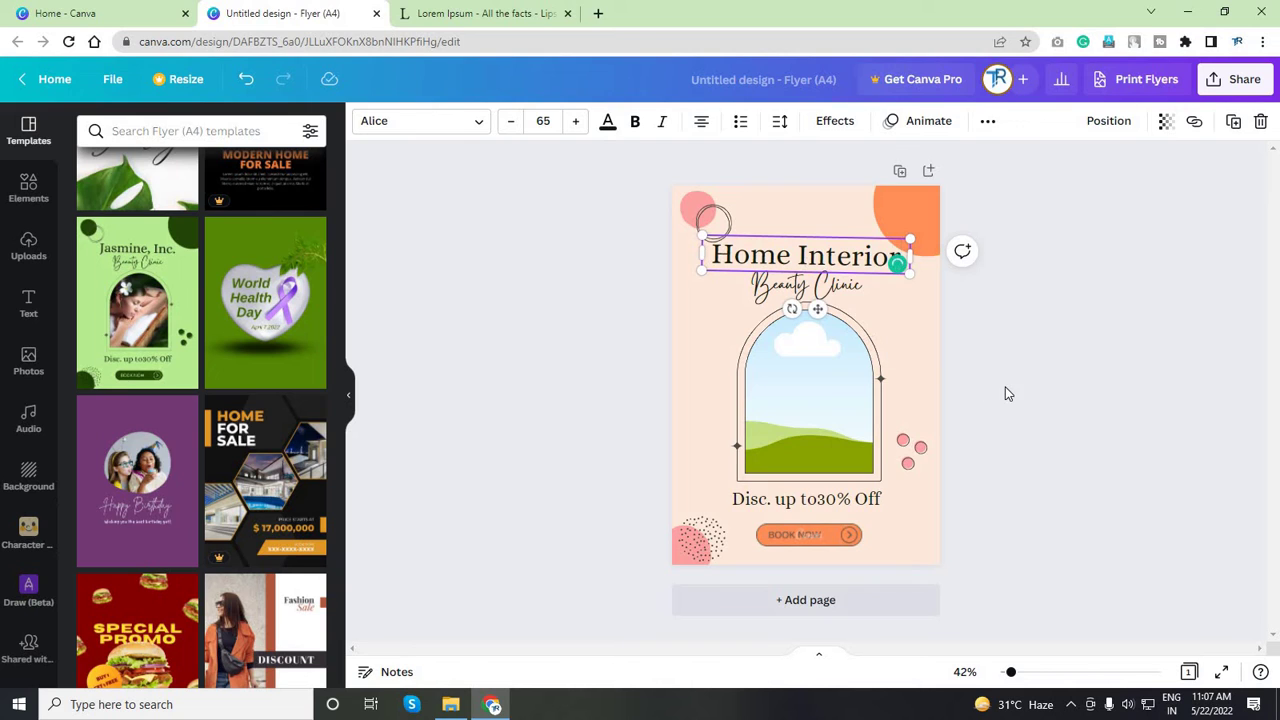
click(998, 390)
- Reduce the "Home Interior" heading's font size to 56 and nudge the heading slightly down
click(785, 245)
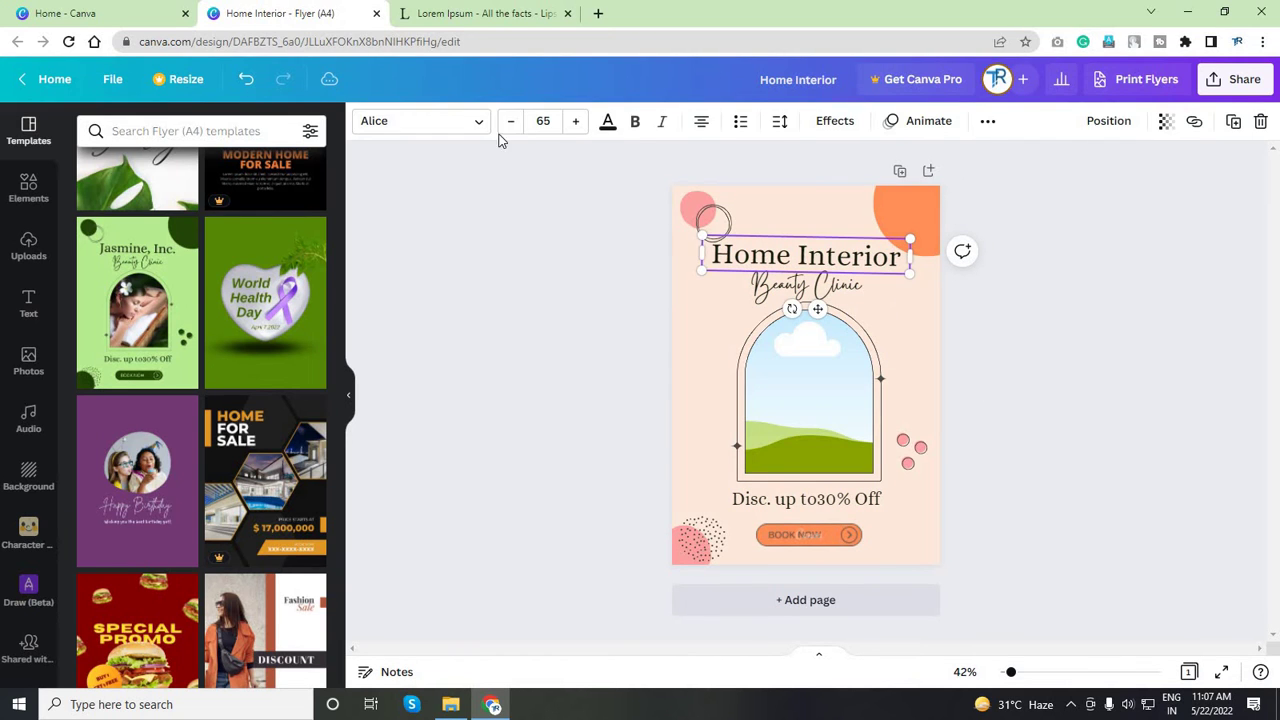
click(511, 121)
click(511, 121)
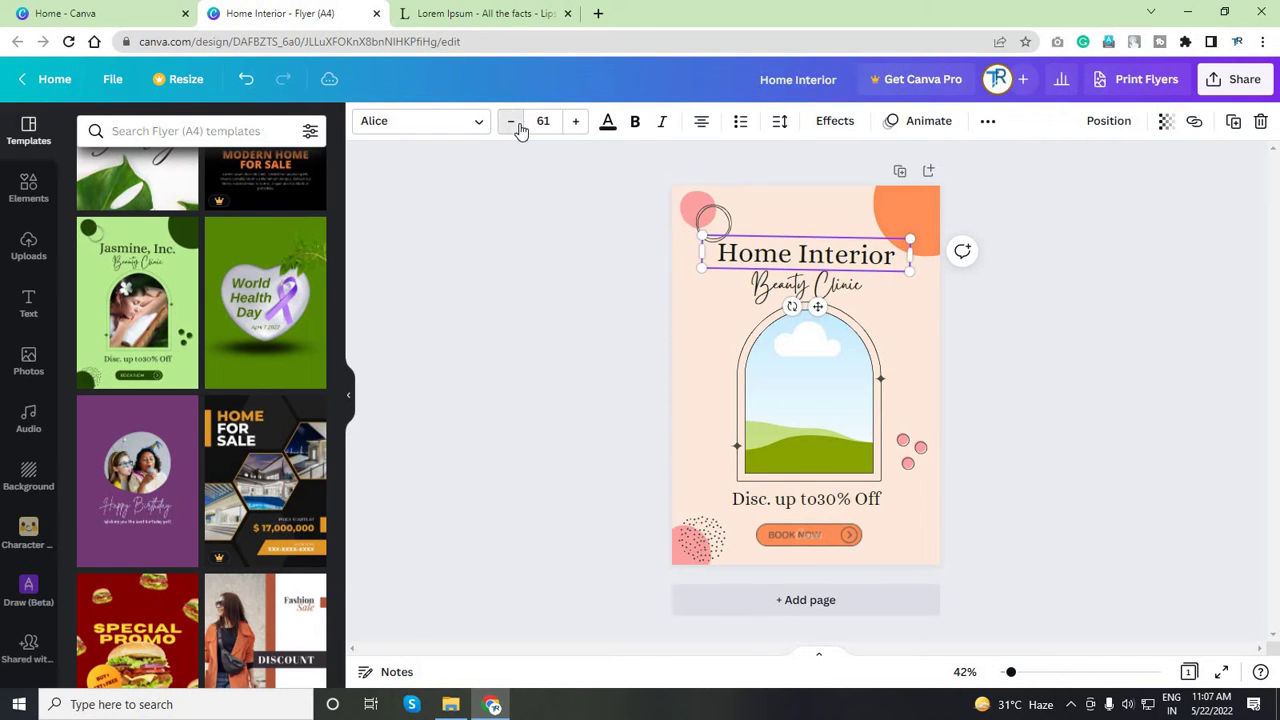
click(511, 121)
key(Escape)
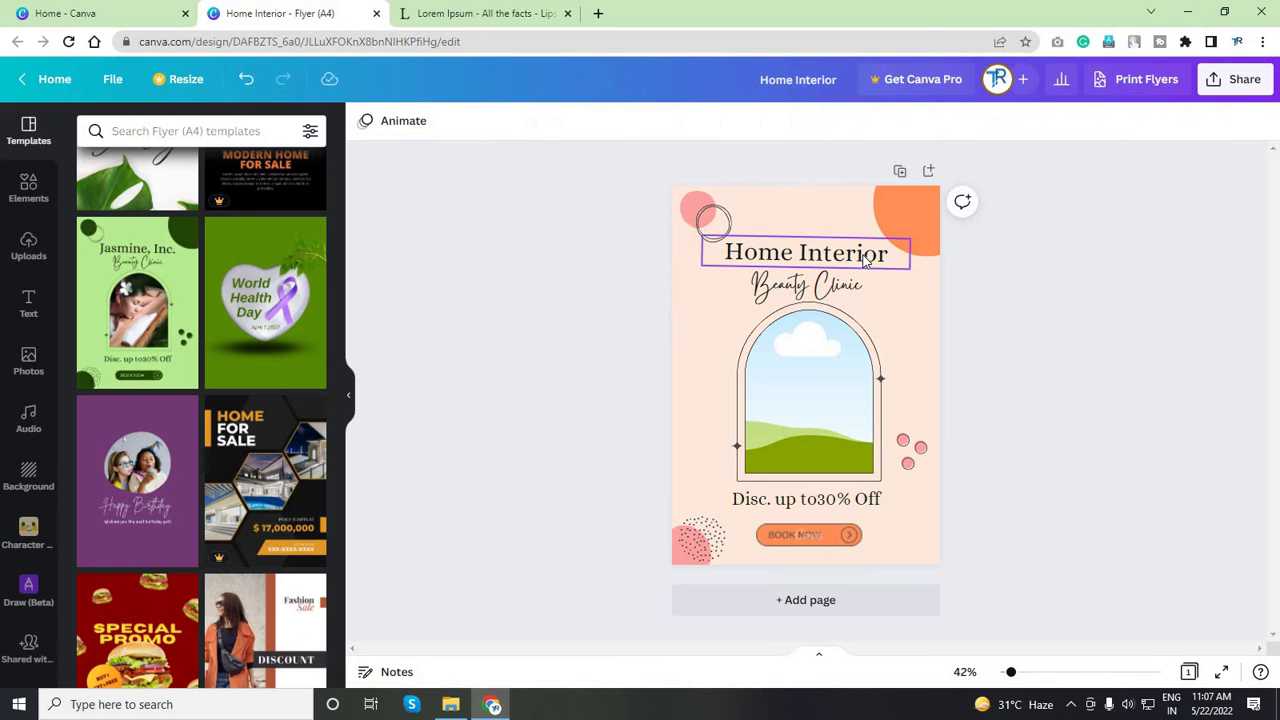
click(866, 255)
click(985, 304)
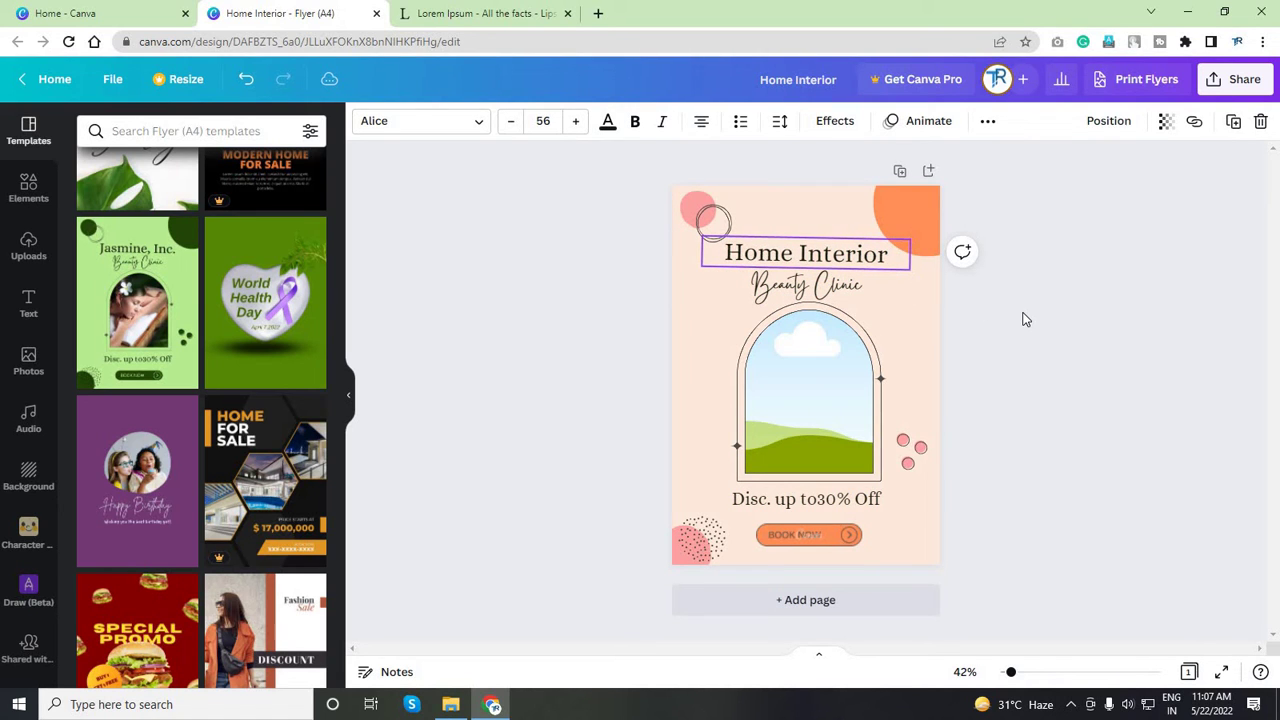
key(Down)
key(Down)
click(876, 301)
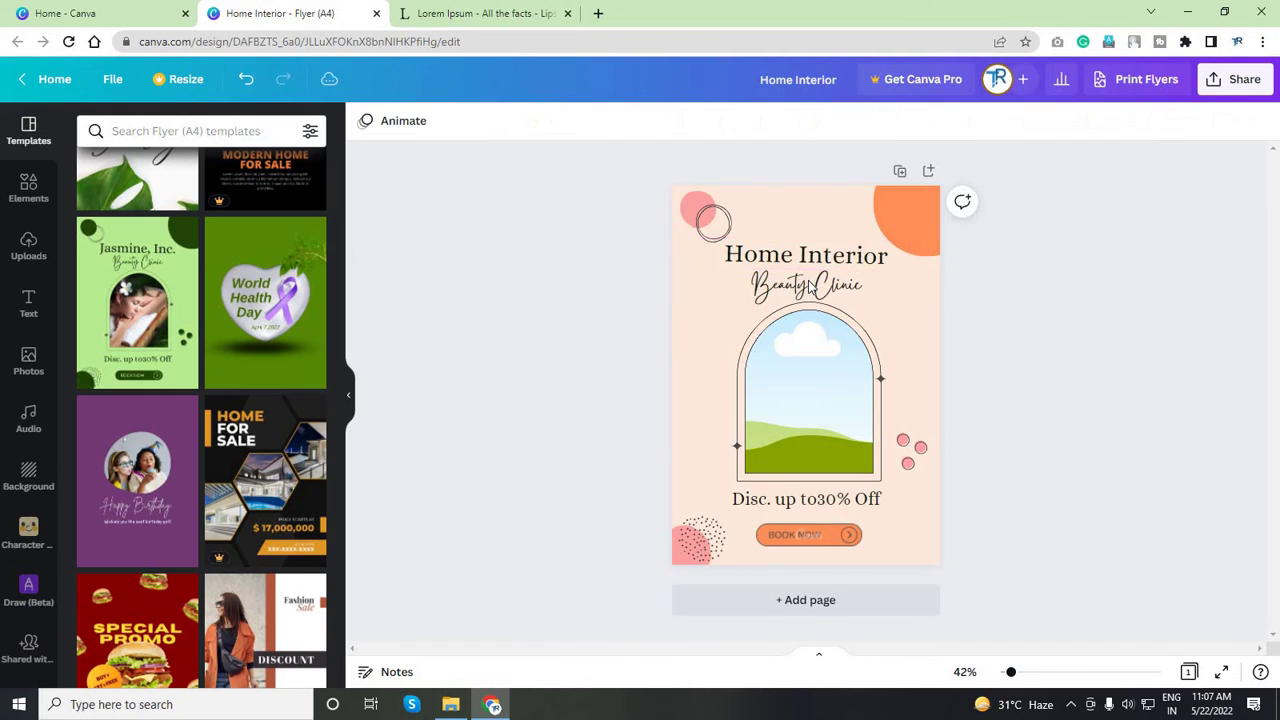
- Replace the "Beauty Clinic" script subheading with "Design & Decoration"
double_click(812, 287)
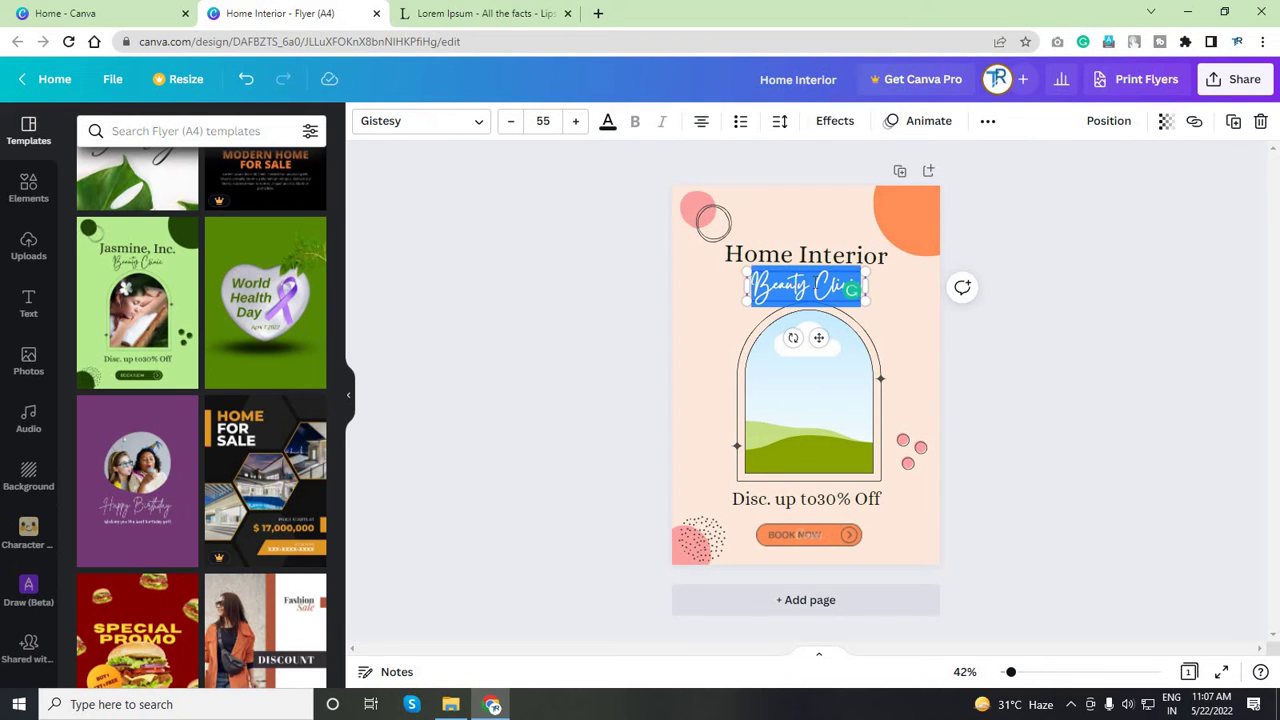
text(Design)
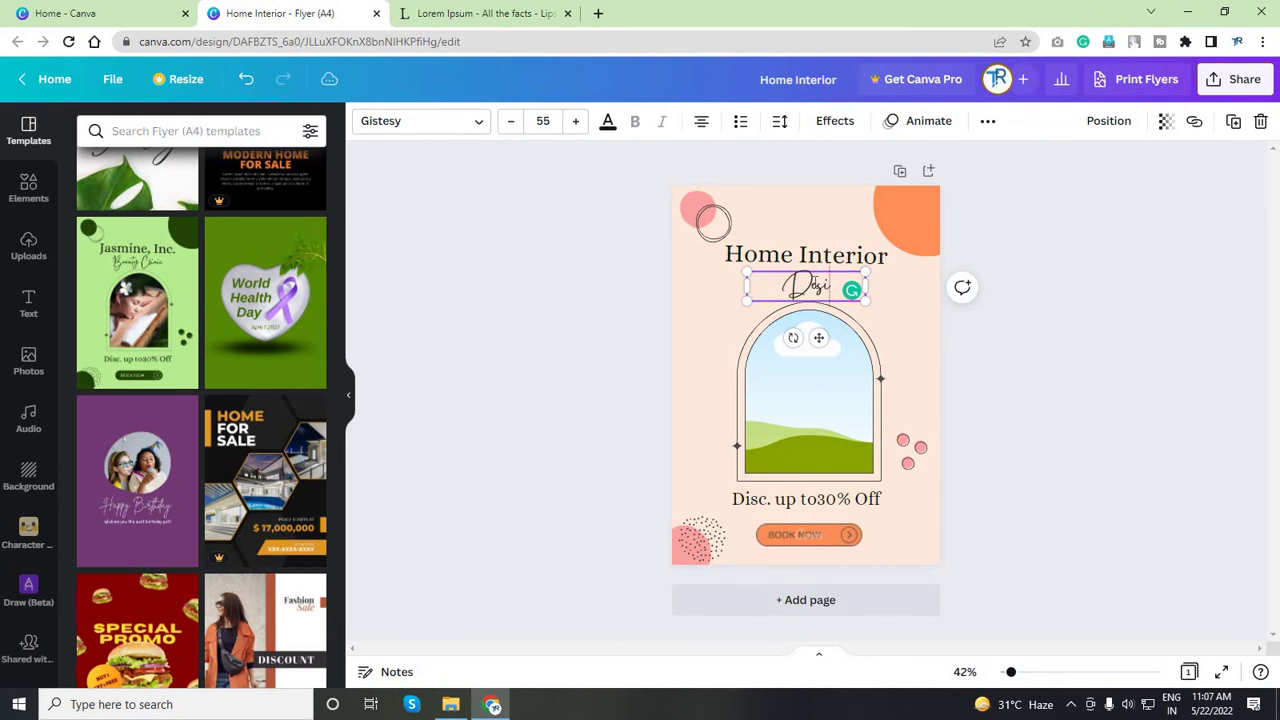
click(998, 401)
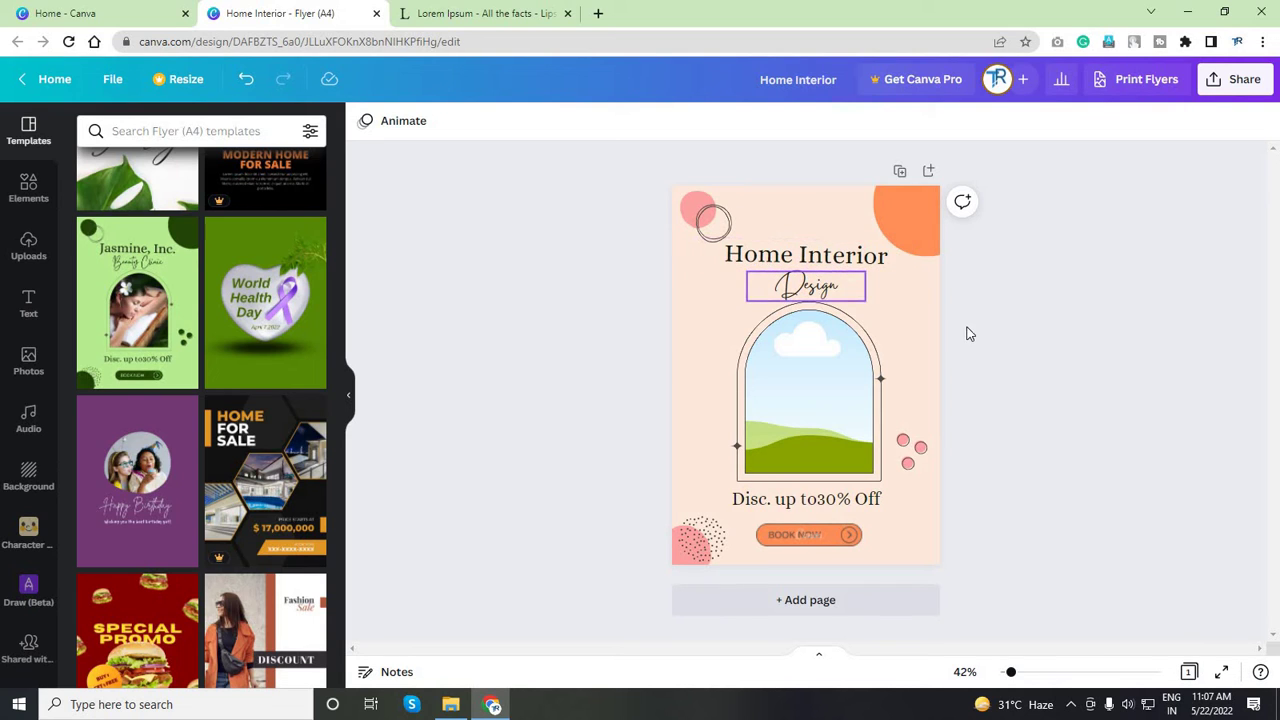
click(838, 289)
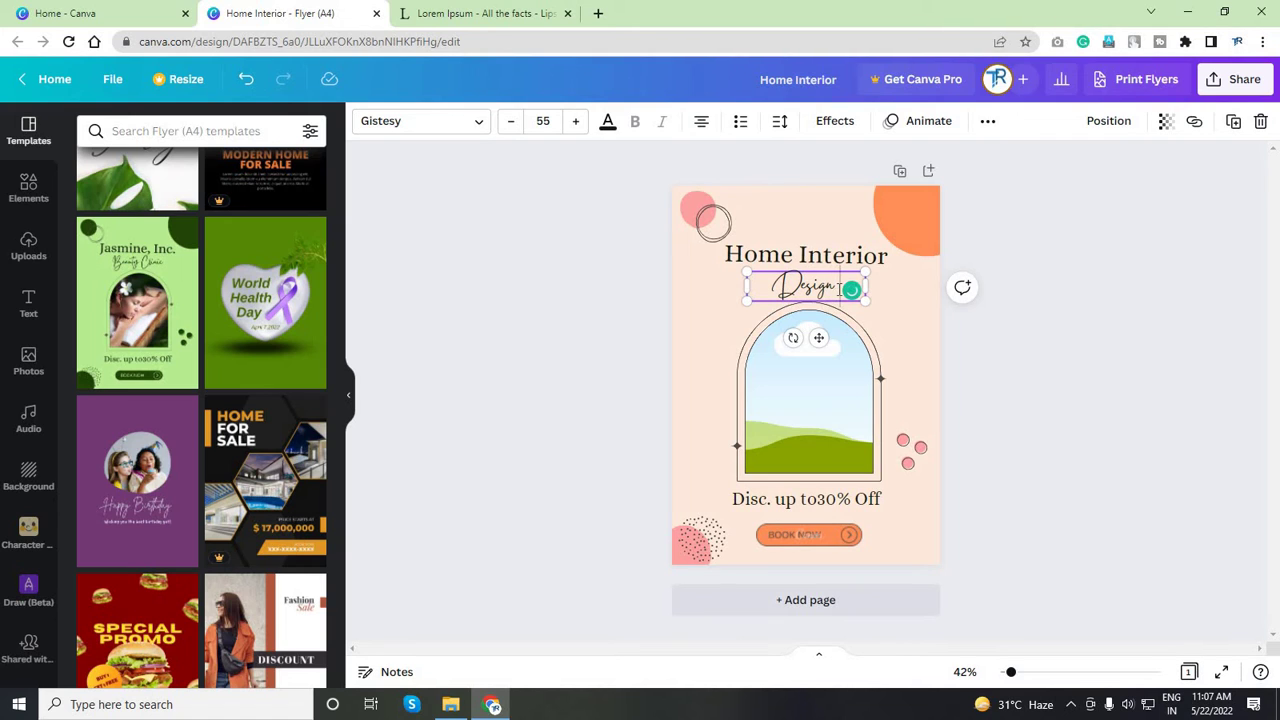
text(& D)
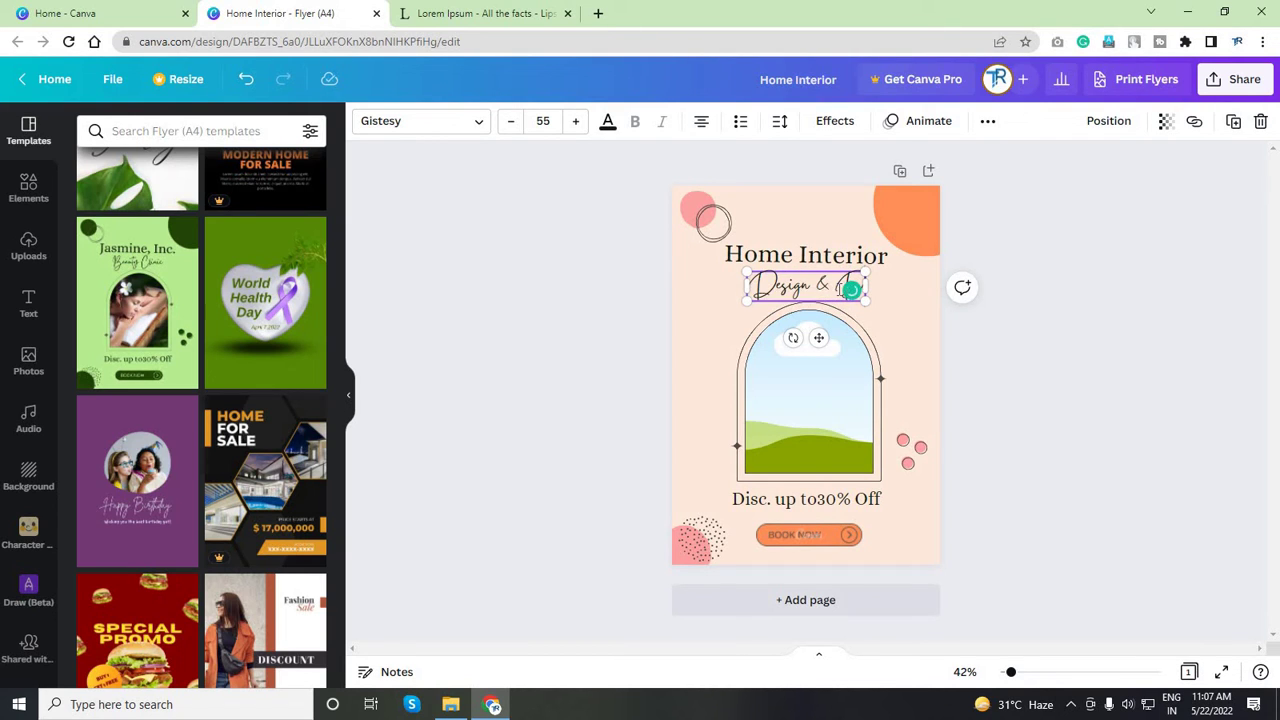
key(Return)
text(Dec)
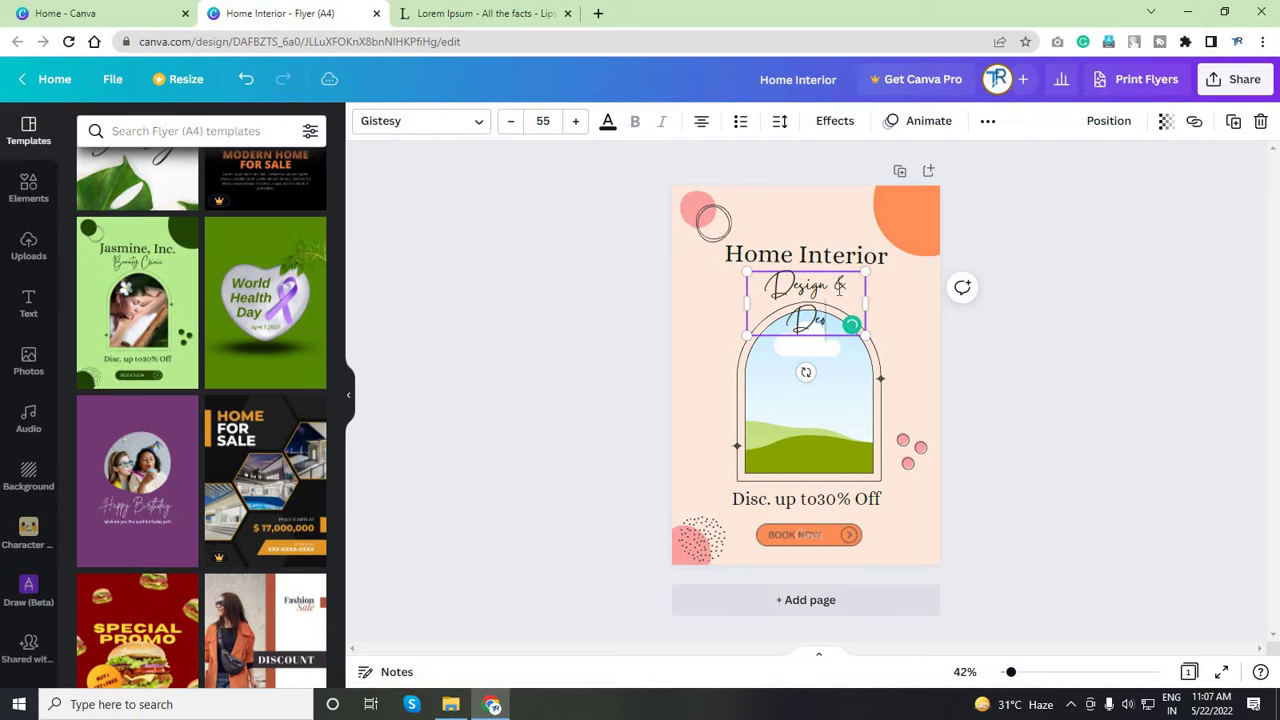
text(oration)
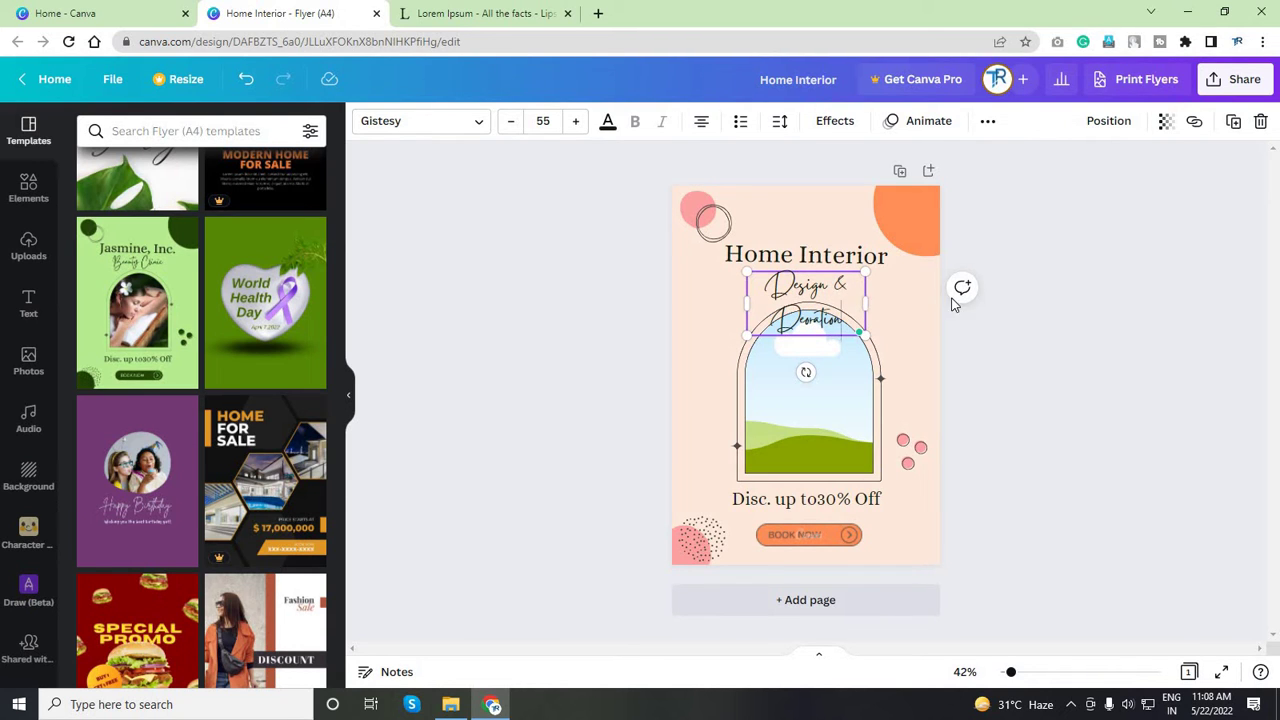
- Widen the subheading's text box so its text fits on one line, and centre it under the heading
click(876, 330)
click(853, 305)
drag(907, 299, 913, 300)
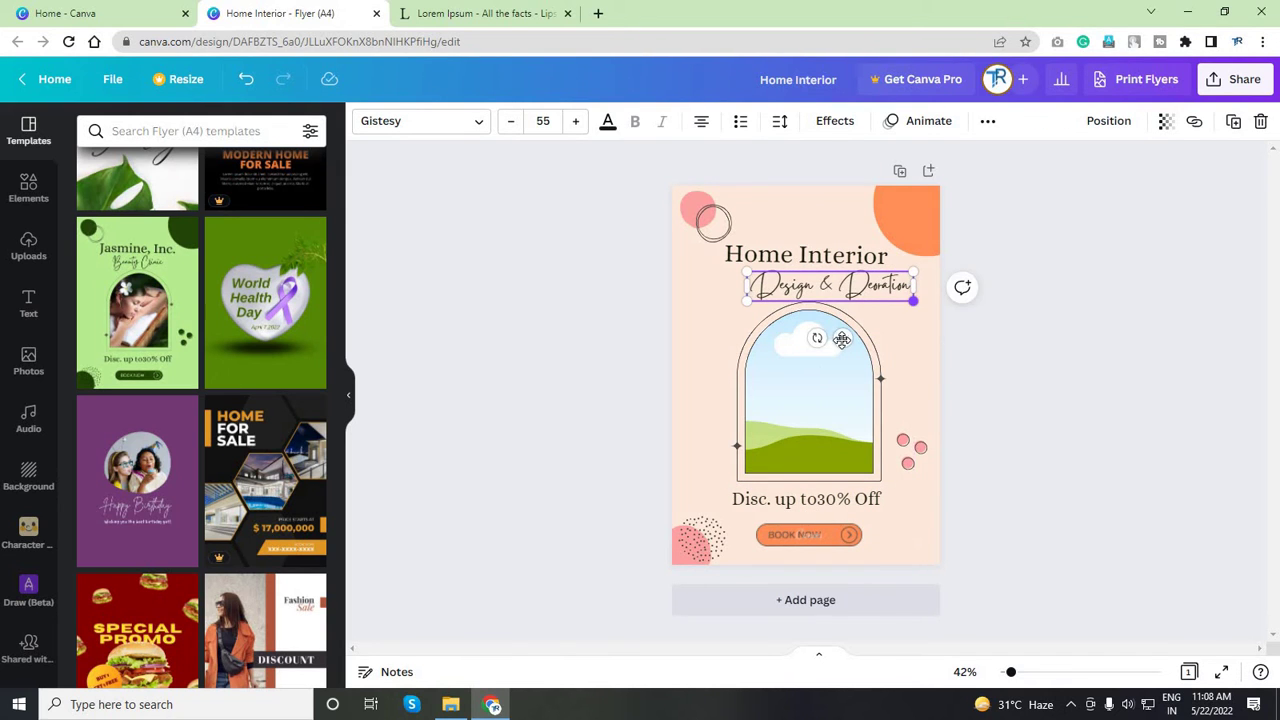
mouse_move(828, 343)
mouse_down()
mouse_move(808, 342)
mouse_move(822, 338)
mouse_up()
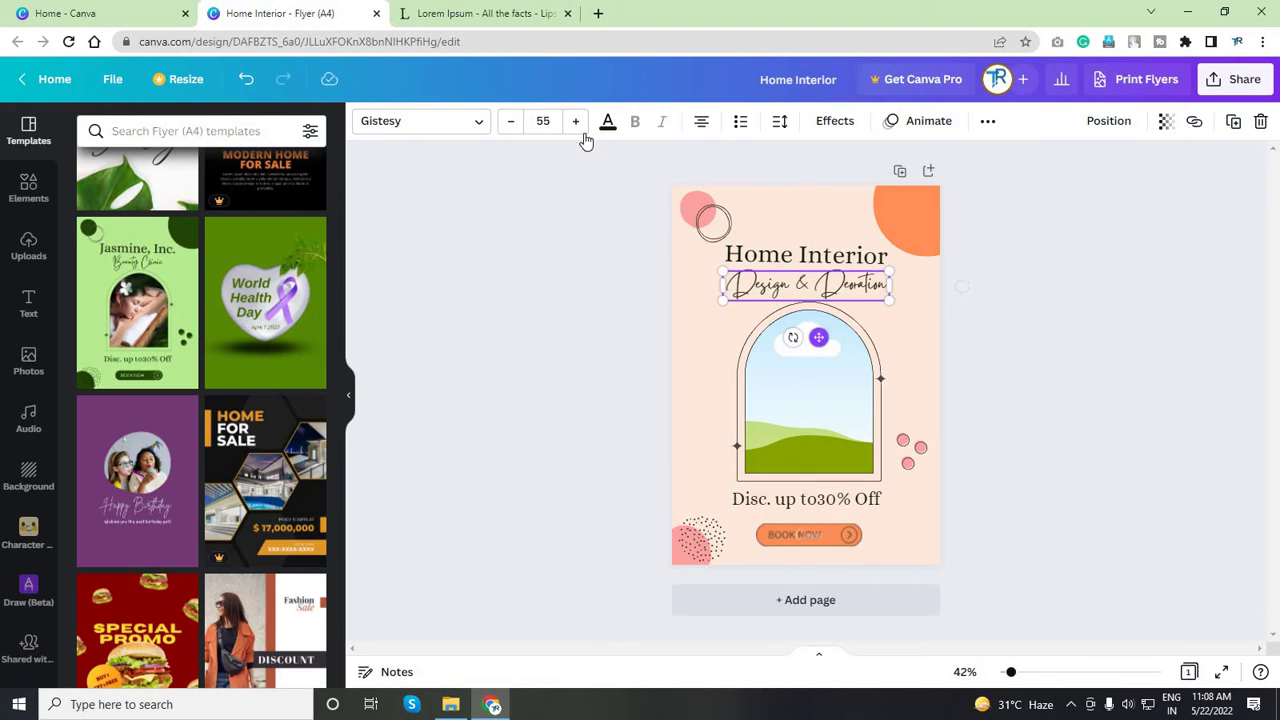
- Reduce the script subheading's font size to 47
click(511, 121)
click(511, 121)
click(511, 121)
click(511, 121)
click(511, 121)
click(511, 121)
click(511, 121)
click(511, 121)
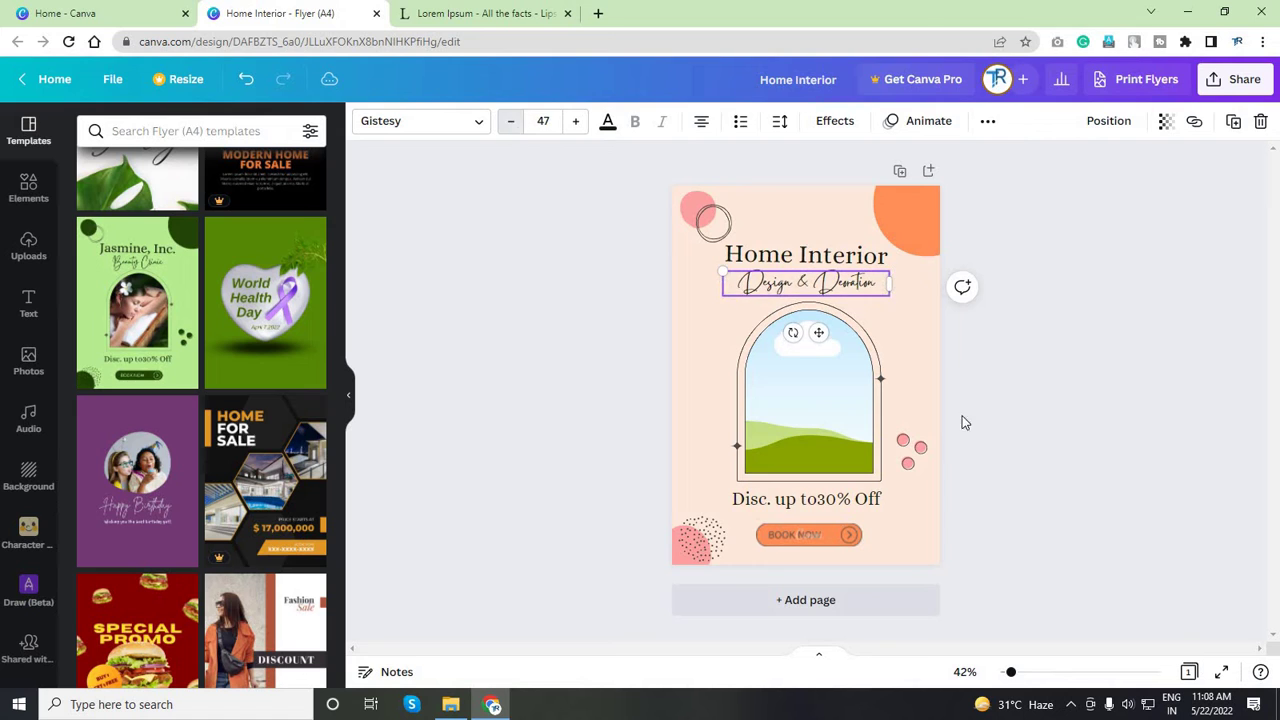
click(1035, 415)
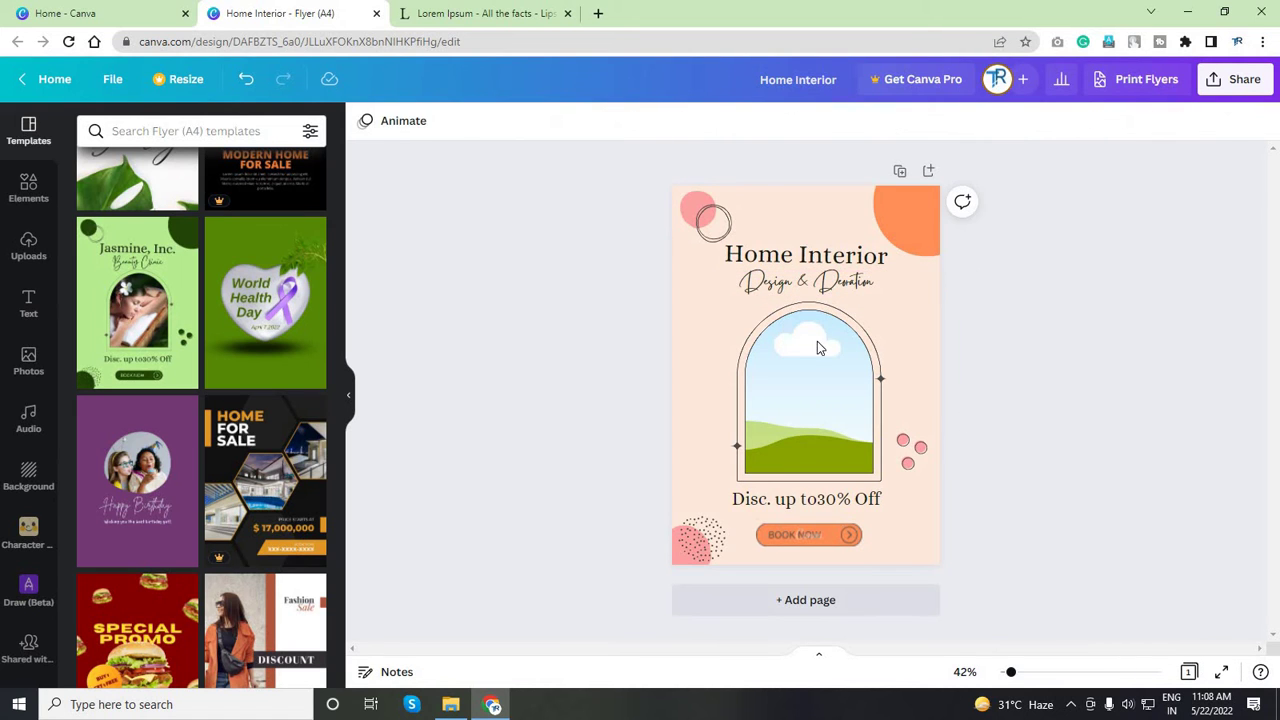
- Increase the script subheading's font size to 58
click(820, 290)
click(1025, 387)
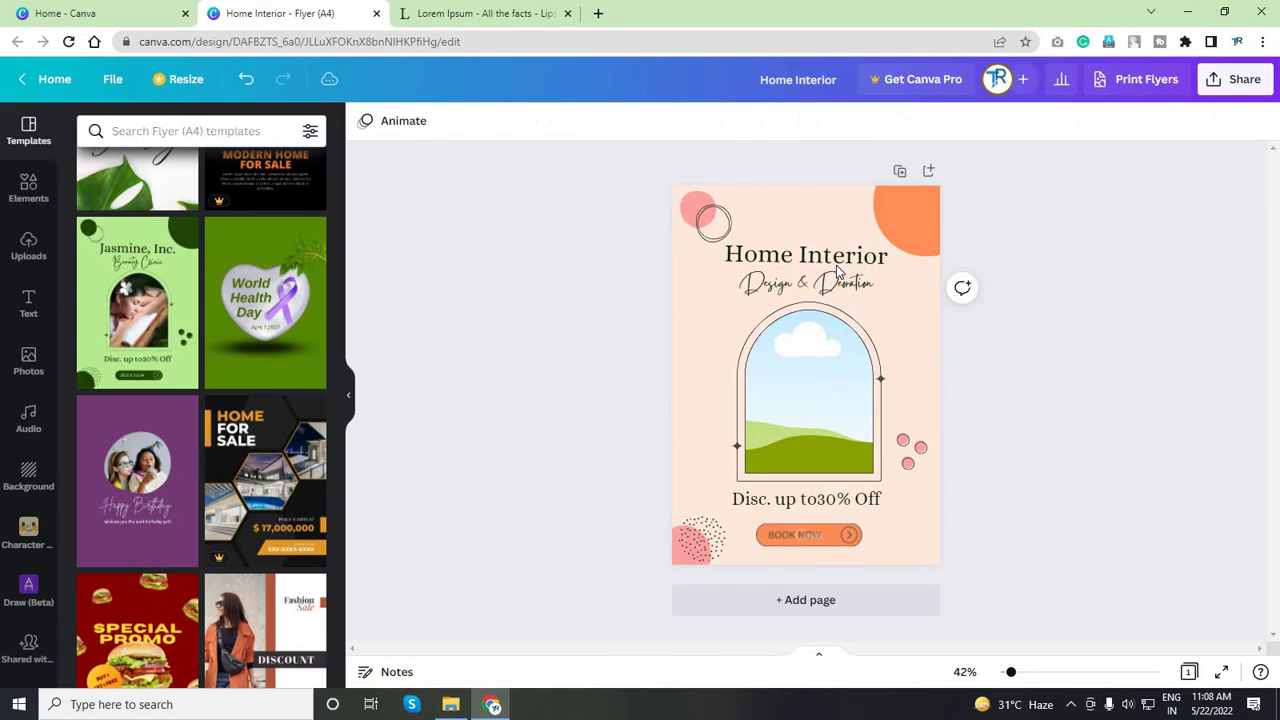
click(836, 262)
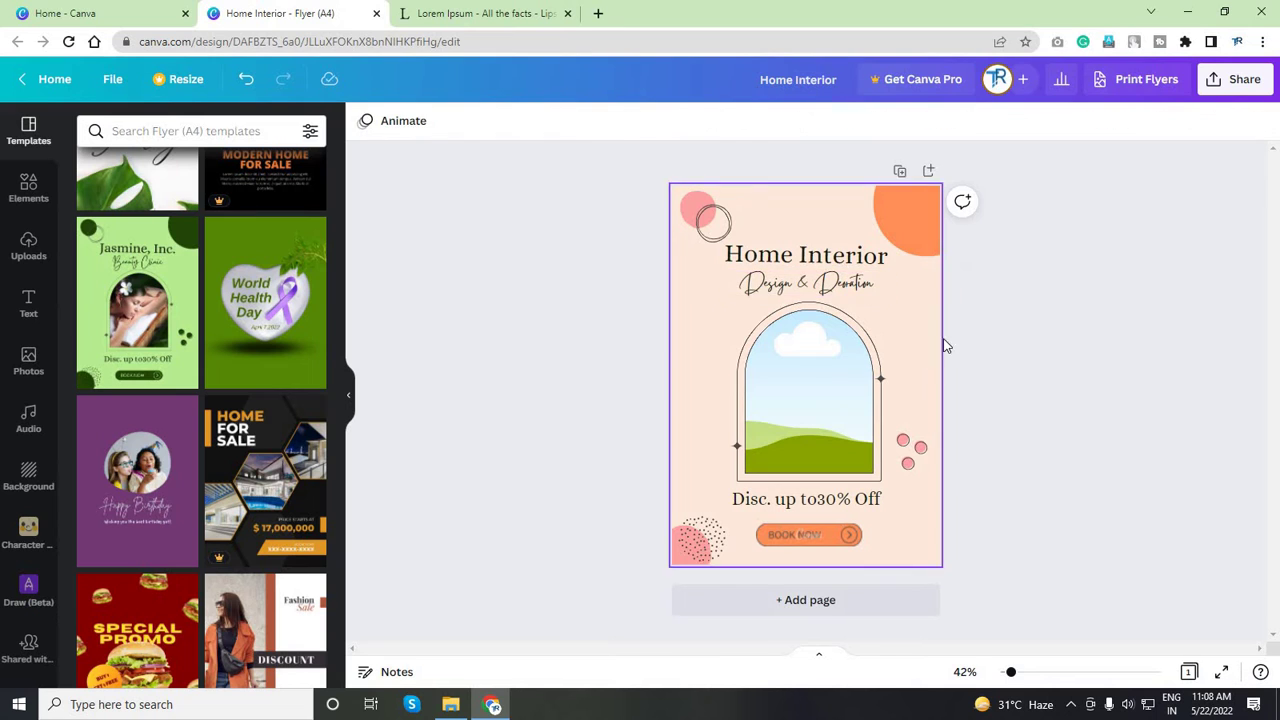
click(1020, 384)
click(806, 284)
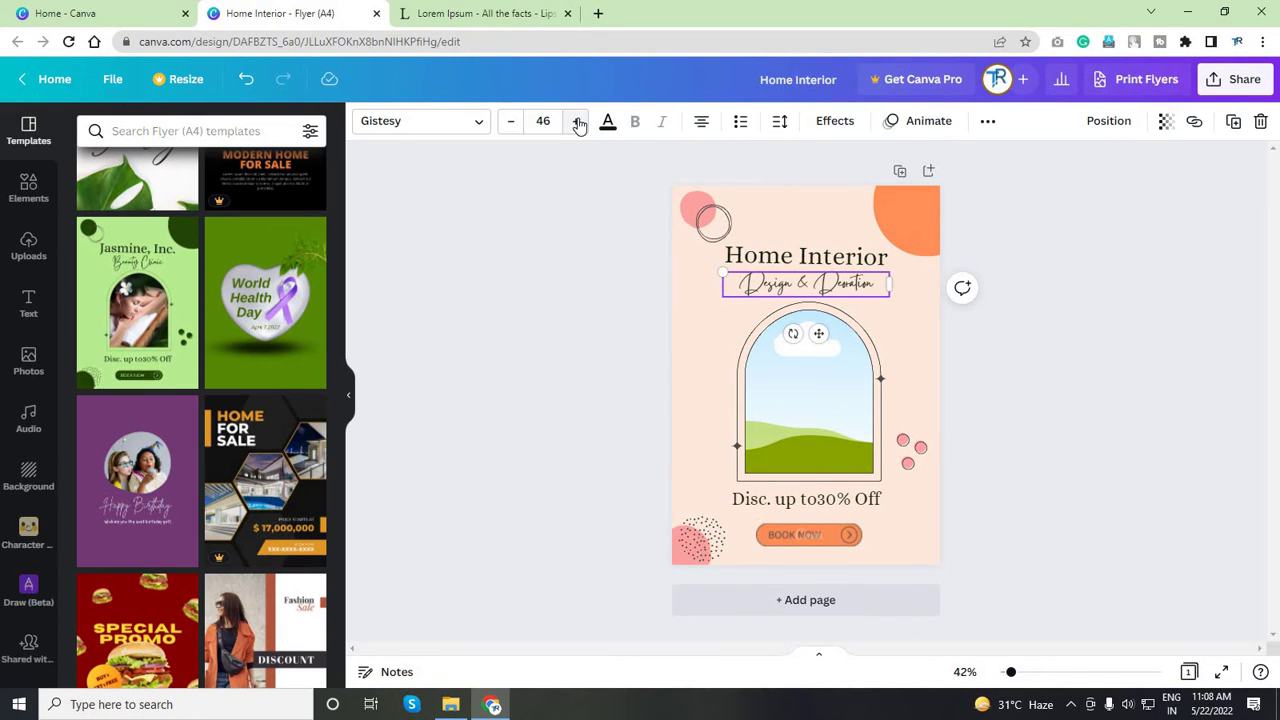
click(577, 121)
click(577, 121)
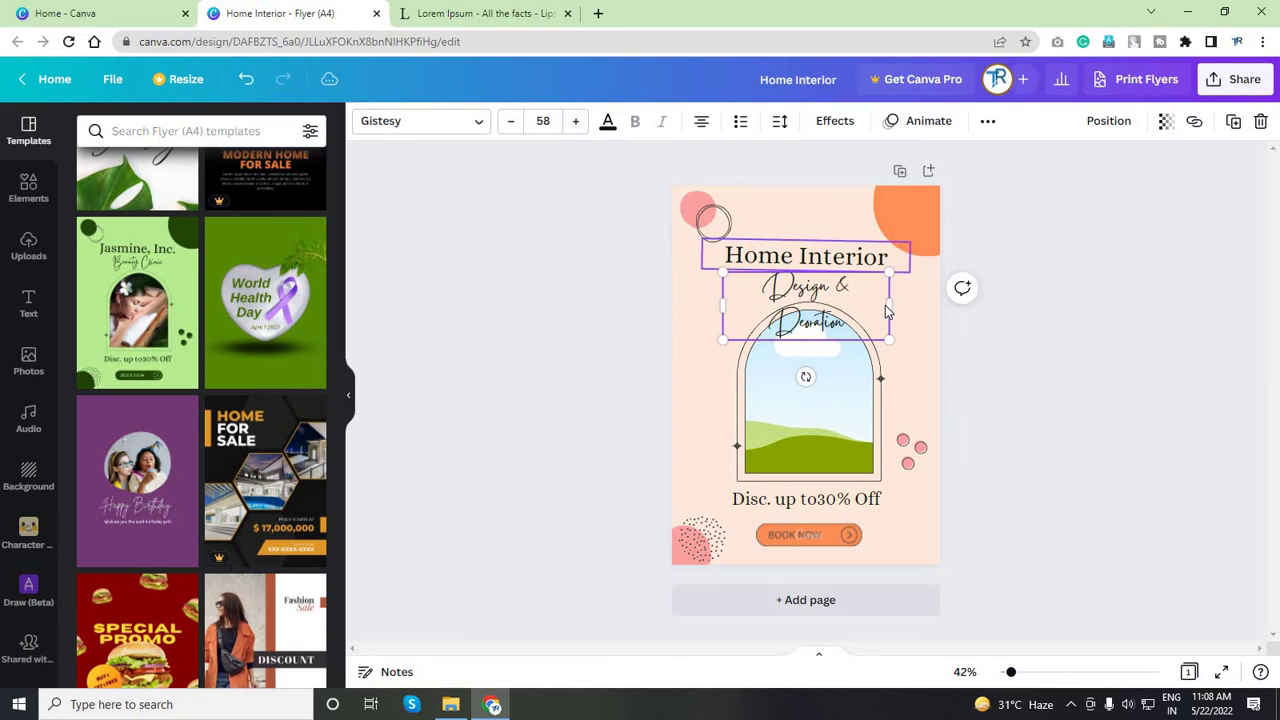
- Widen the subheading's text box so it fits on one line, and centre it just below the heading
drag(889, 305, 916, 303)
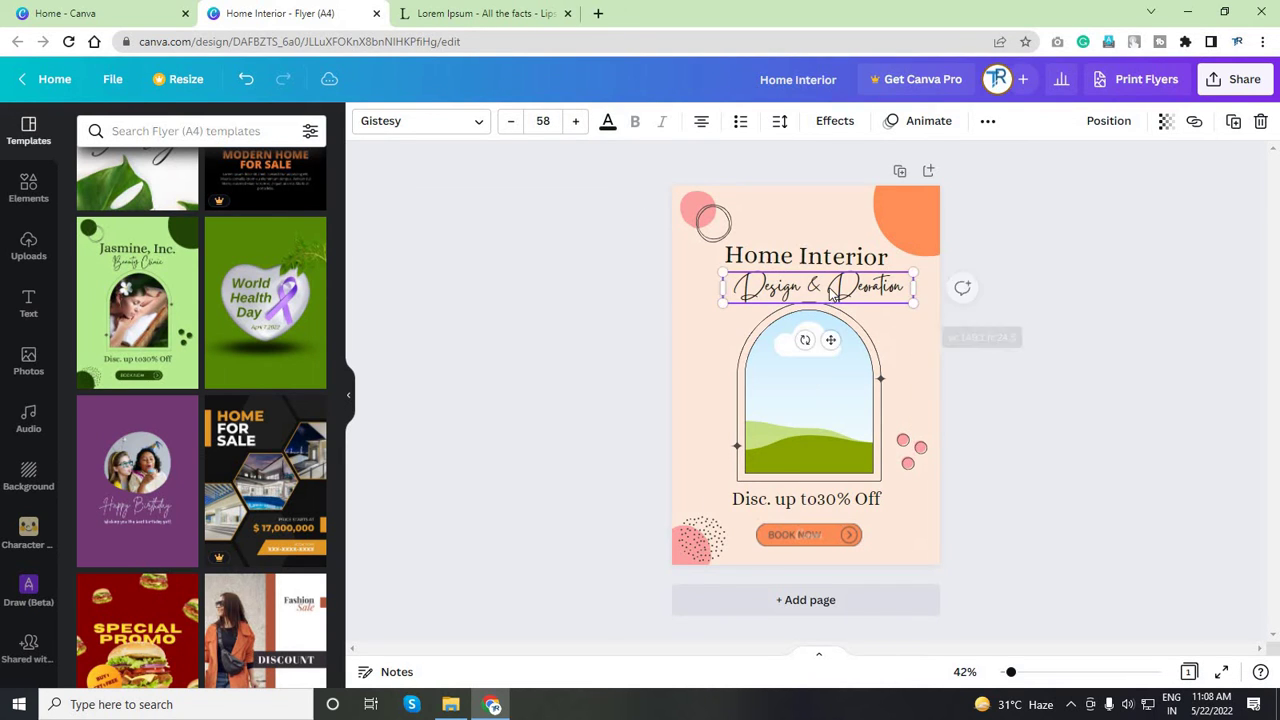
click(1008, 350)
drag(826, 290, 817, 293)
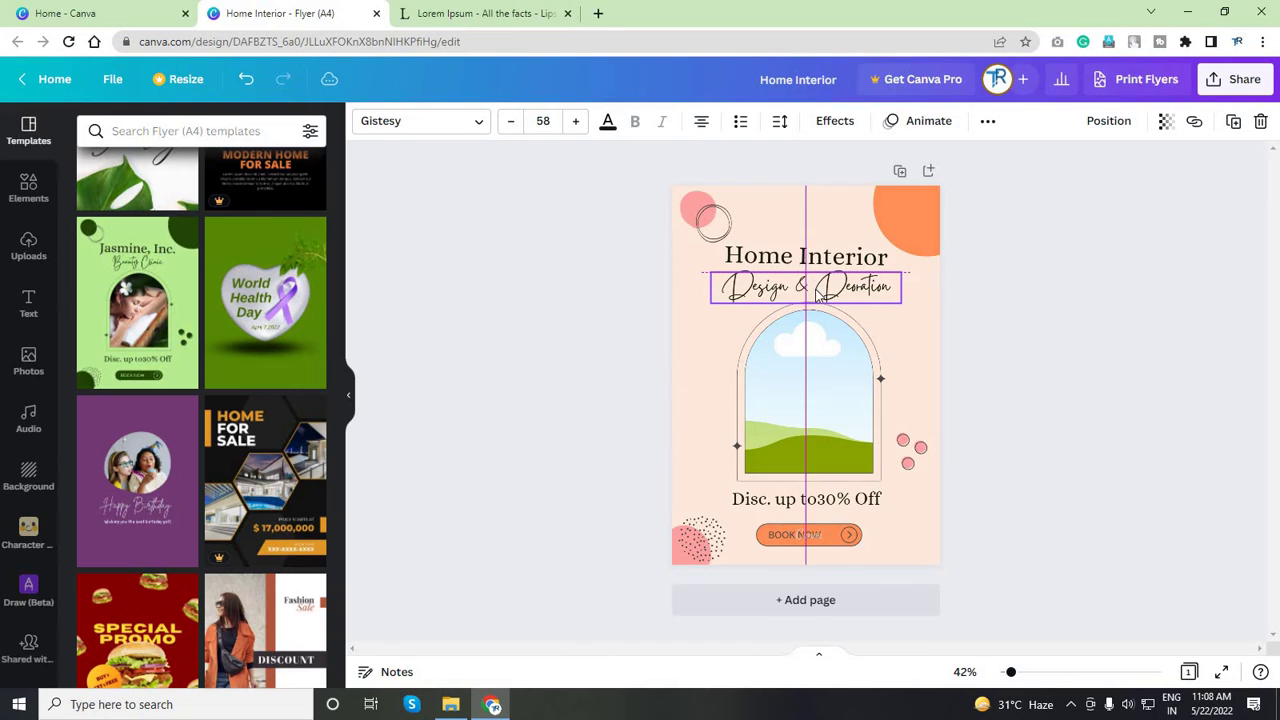
drag(884, 347, 884, 344)
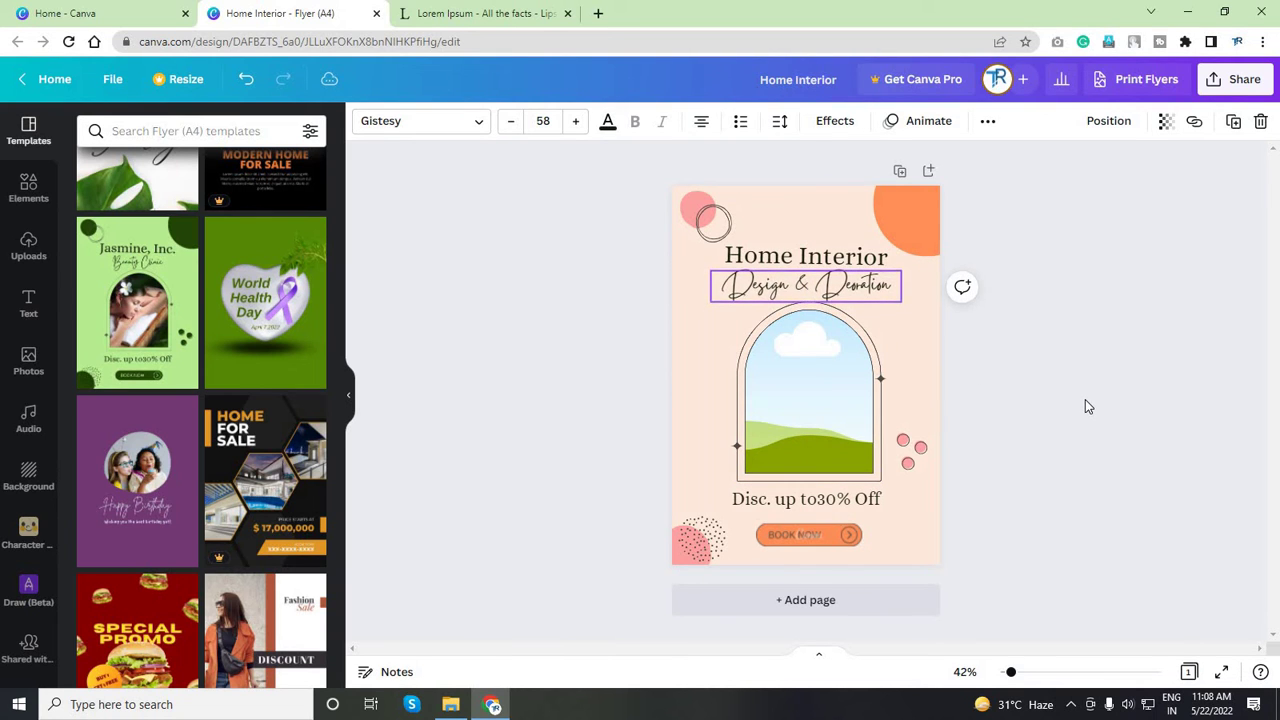
click(1086, 402)
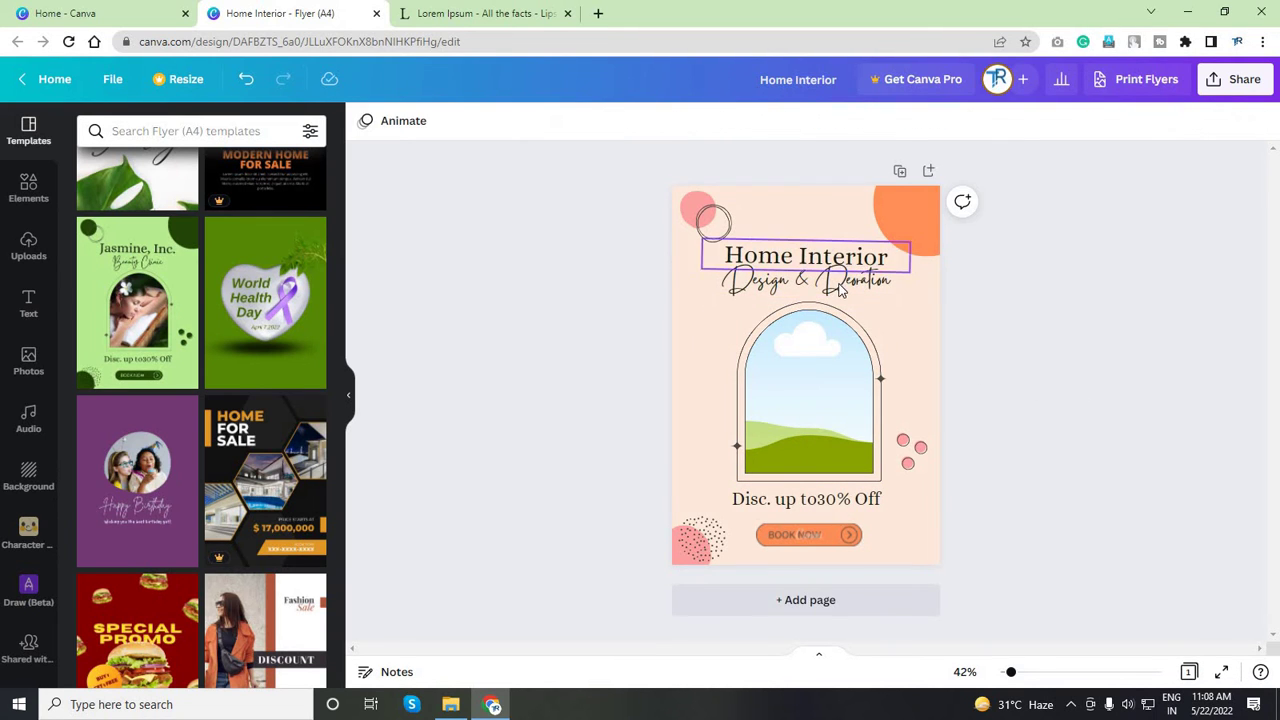
- Reduce the "Home Interior" heading's font size to 45 and align it on the page's vertical centre line
click(786, 251)
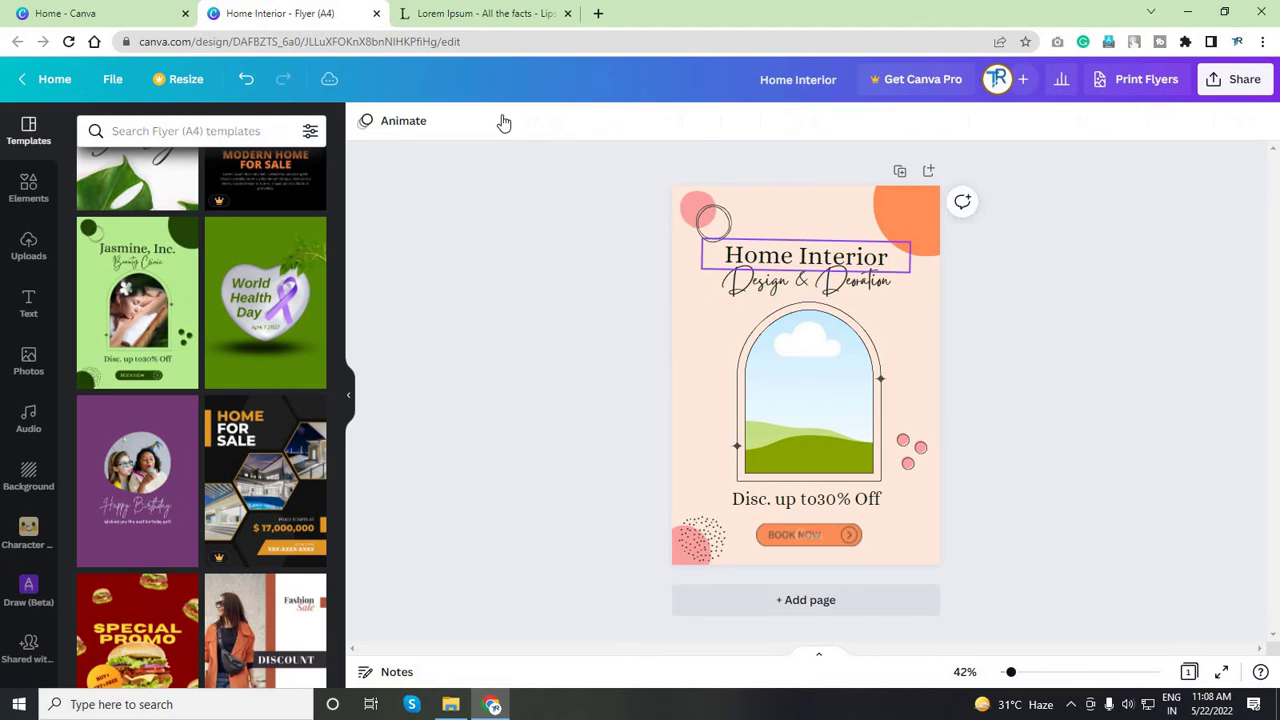
click(510, 121)
click(510, 121)
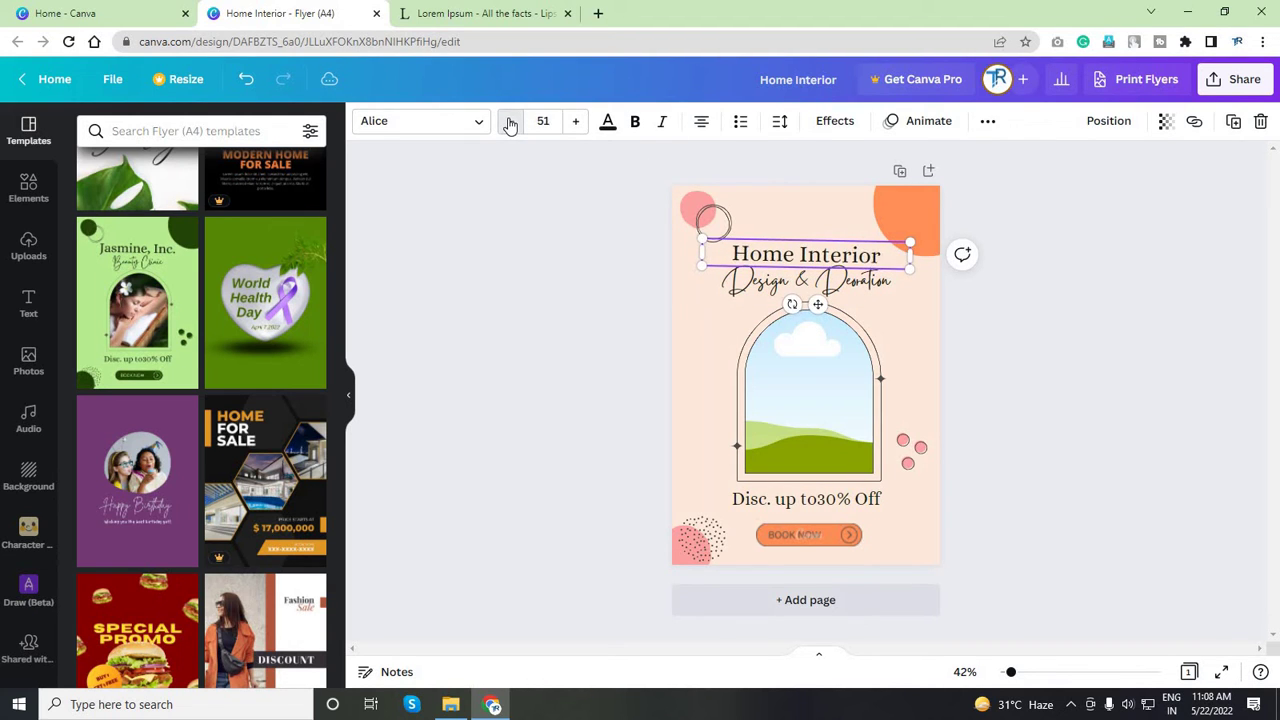
click(510, 121)
click(510, 121)
click(905, 320)
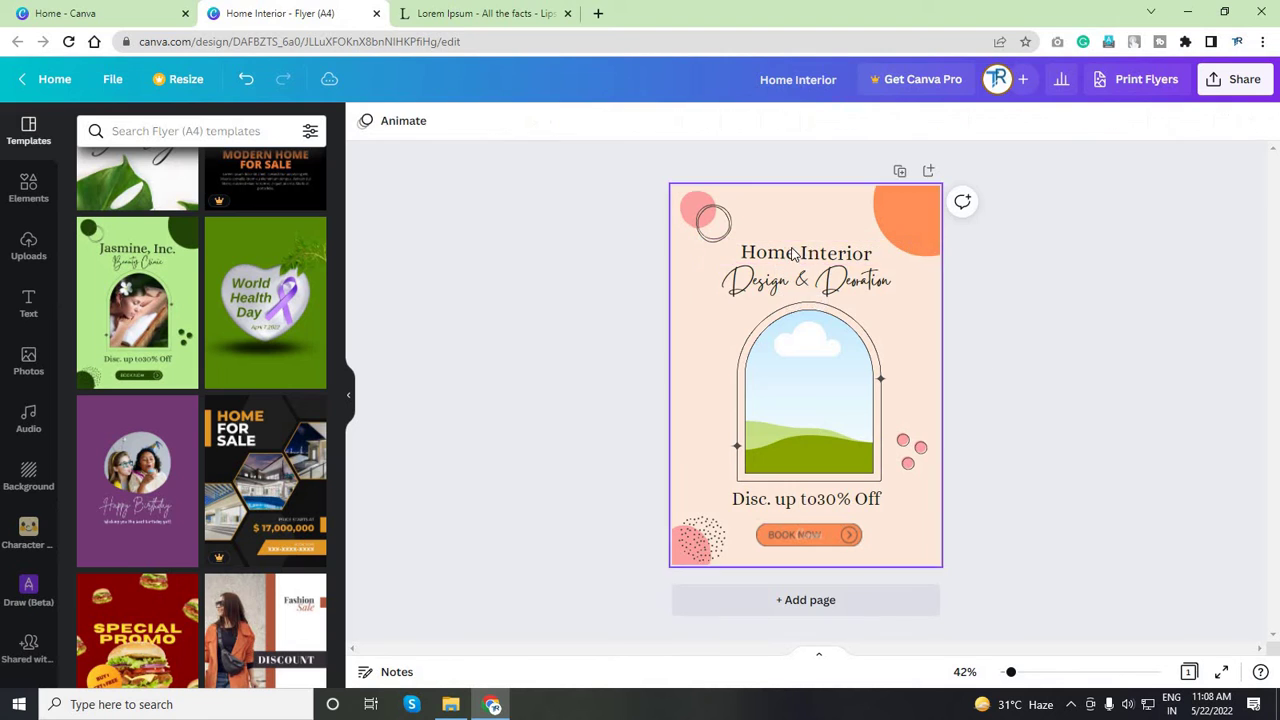
mouse_move(803, 243)
mouse_down()
mouse_move(817, 243)
mouse_move(812, 258)
mouse_up()
drag(820, 301, 818, 301)
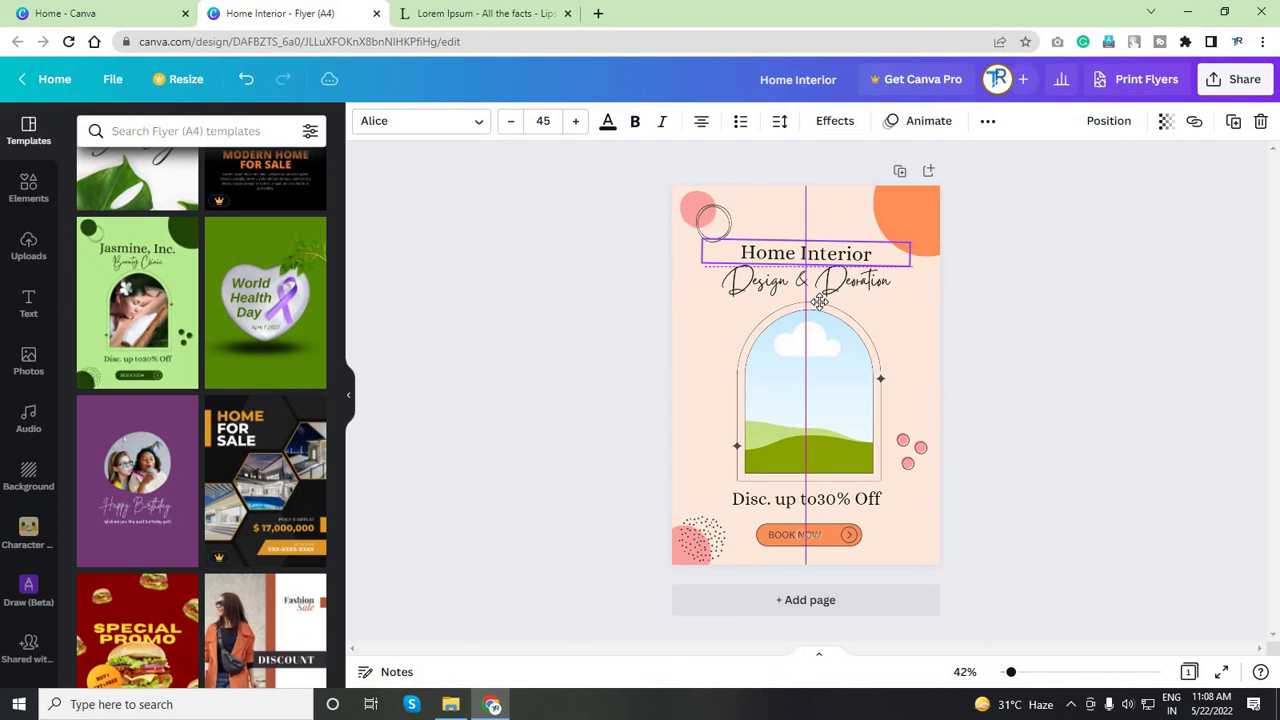
click(1002, 389)
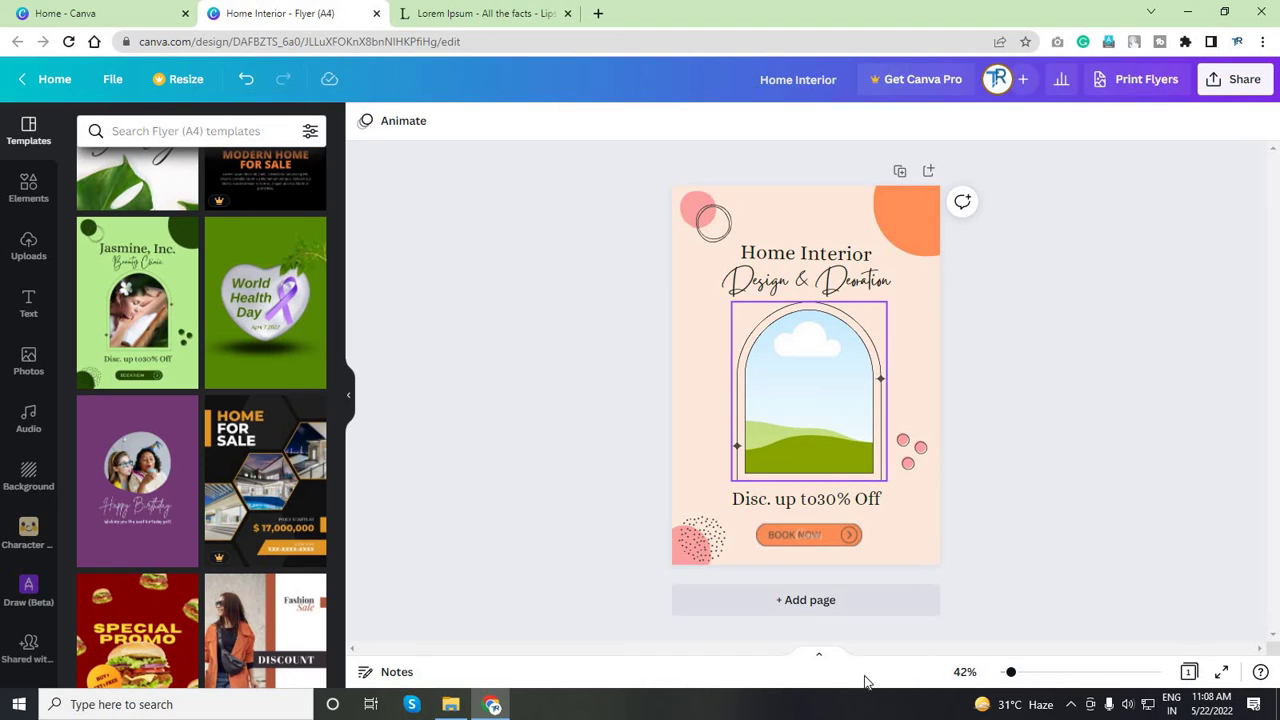
- Delete the watermarked "BOOK NOW" button graphic below the discount line
click(812, 538)
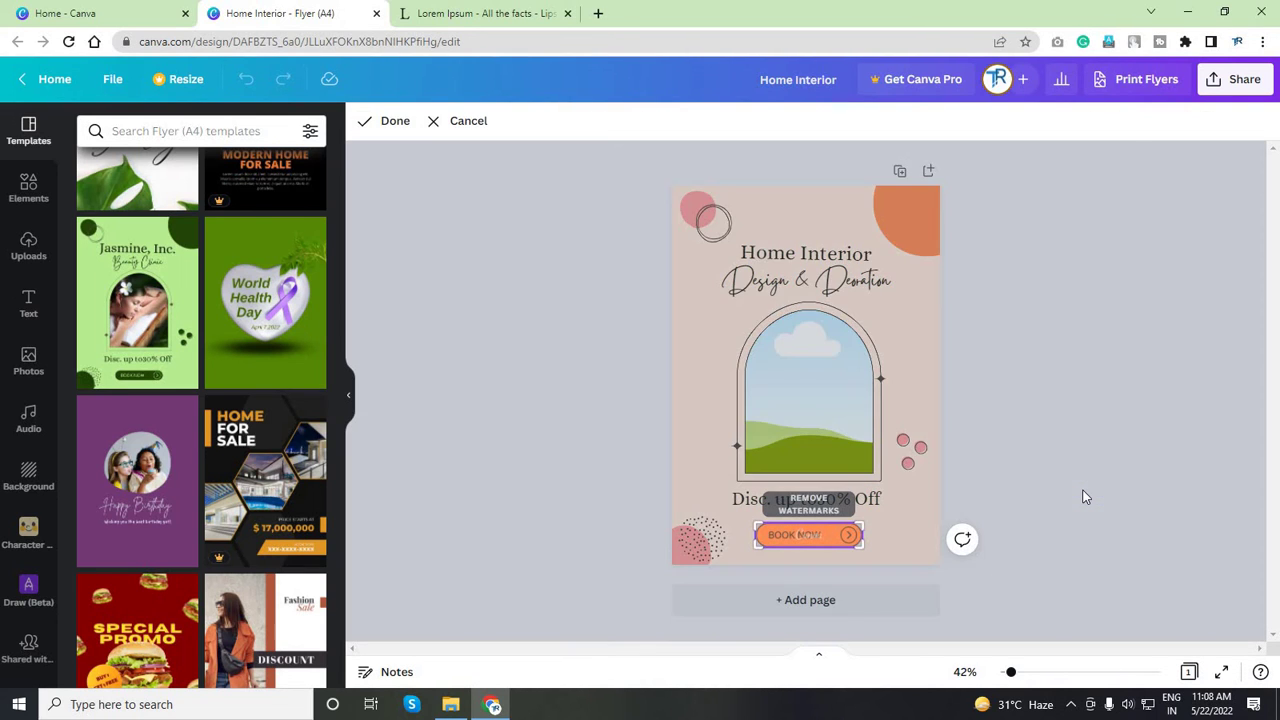
click(820, 560)
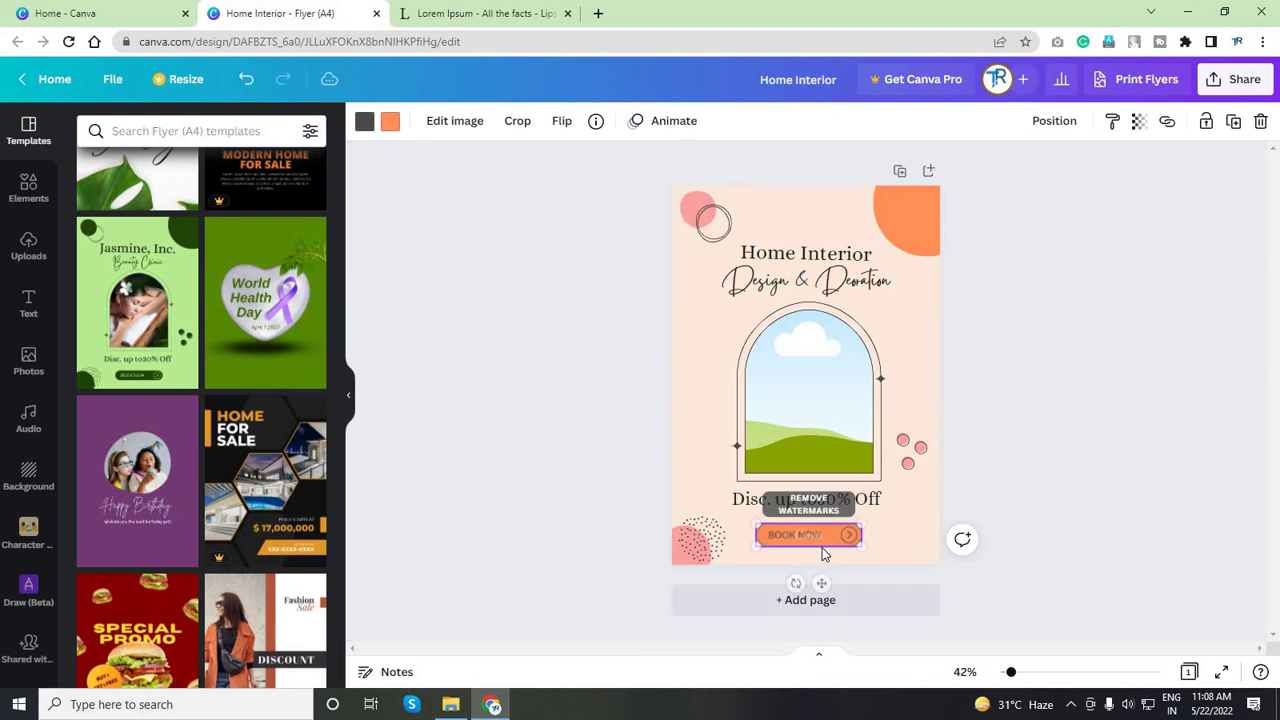
click(824, 555)
click(828, 531)
key(Delete)
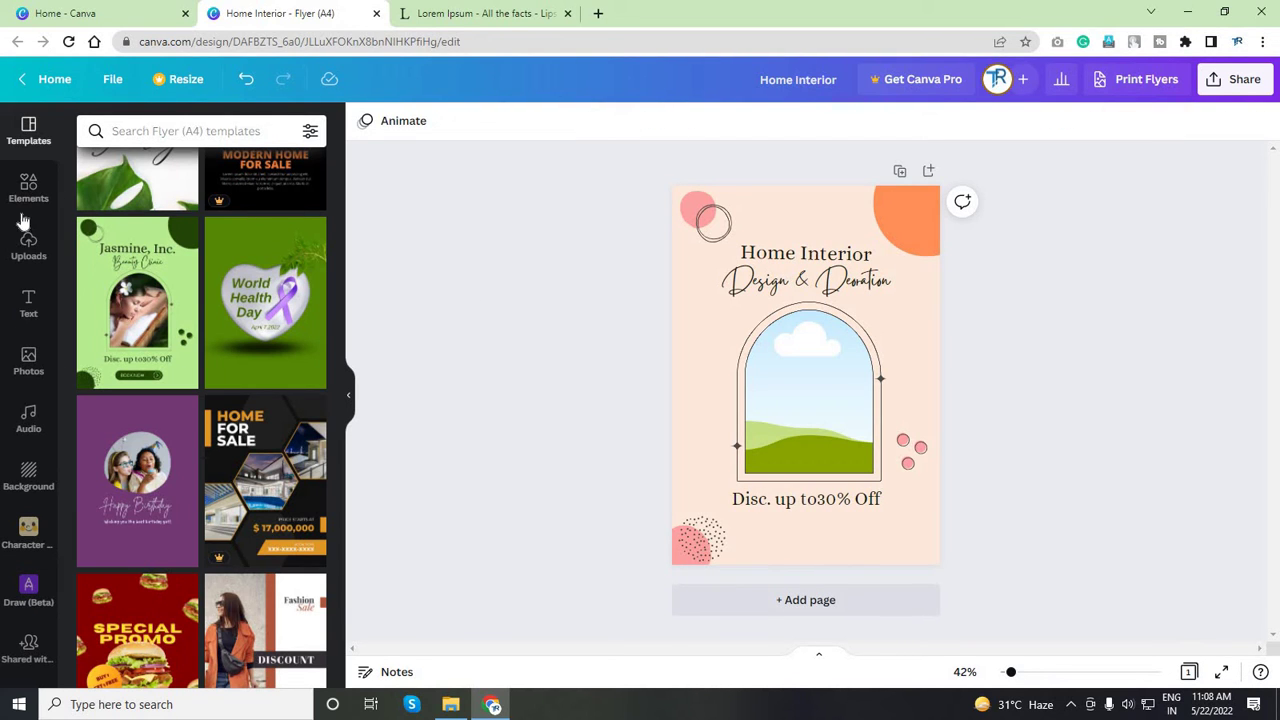
- Add a rounded pill shape from the Lines & Shapes collection and resize it to about 61 wide by 17 high
click(28, 187)
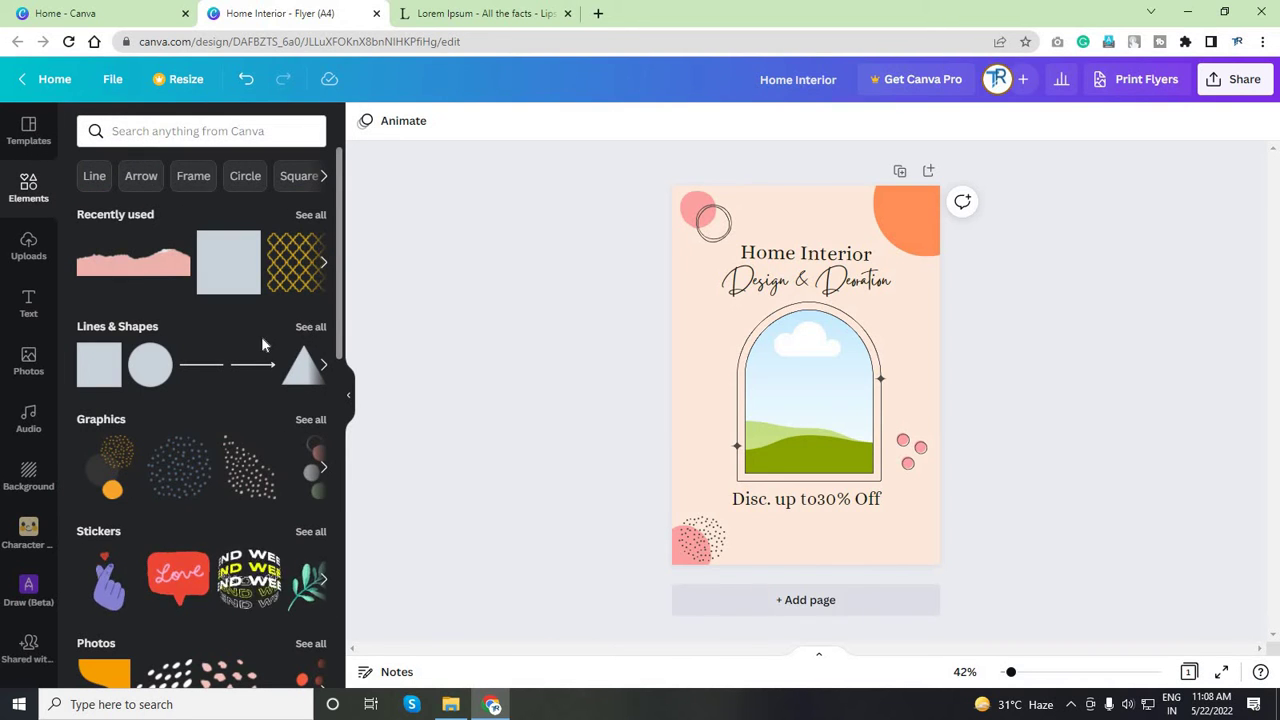
click(310, 327)
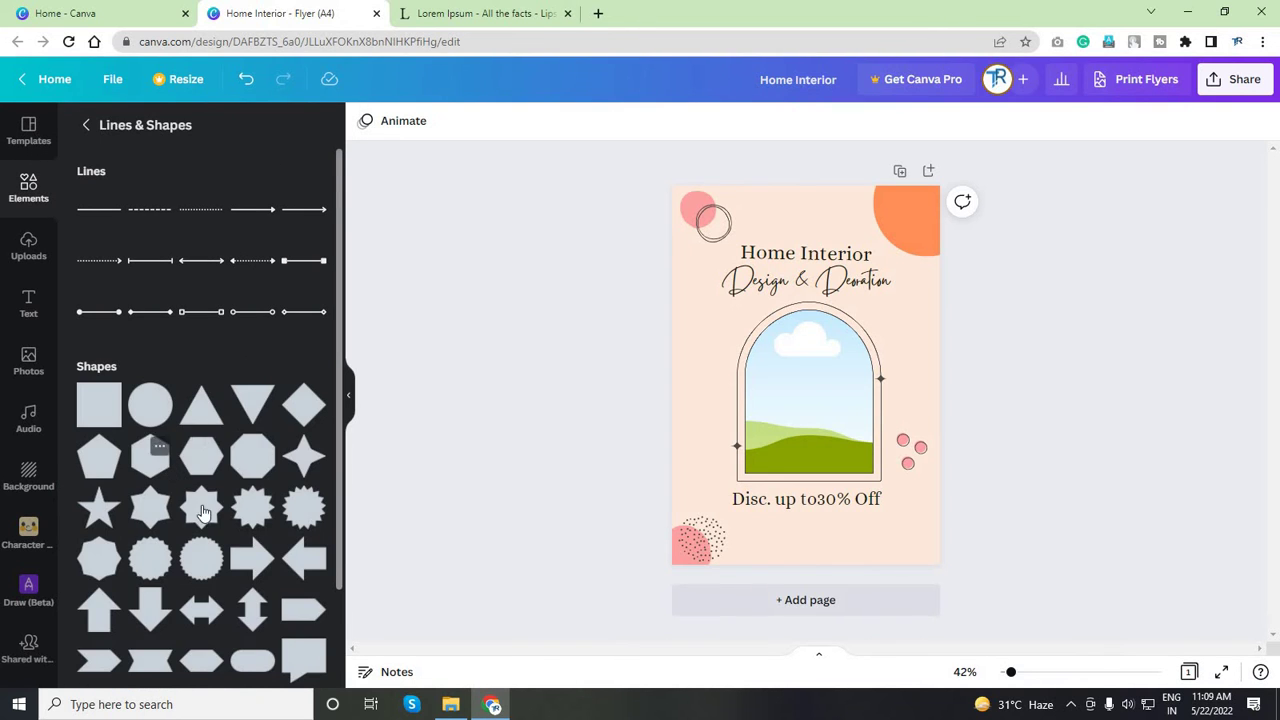
scroll(178, 473, down, 2)
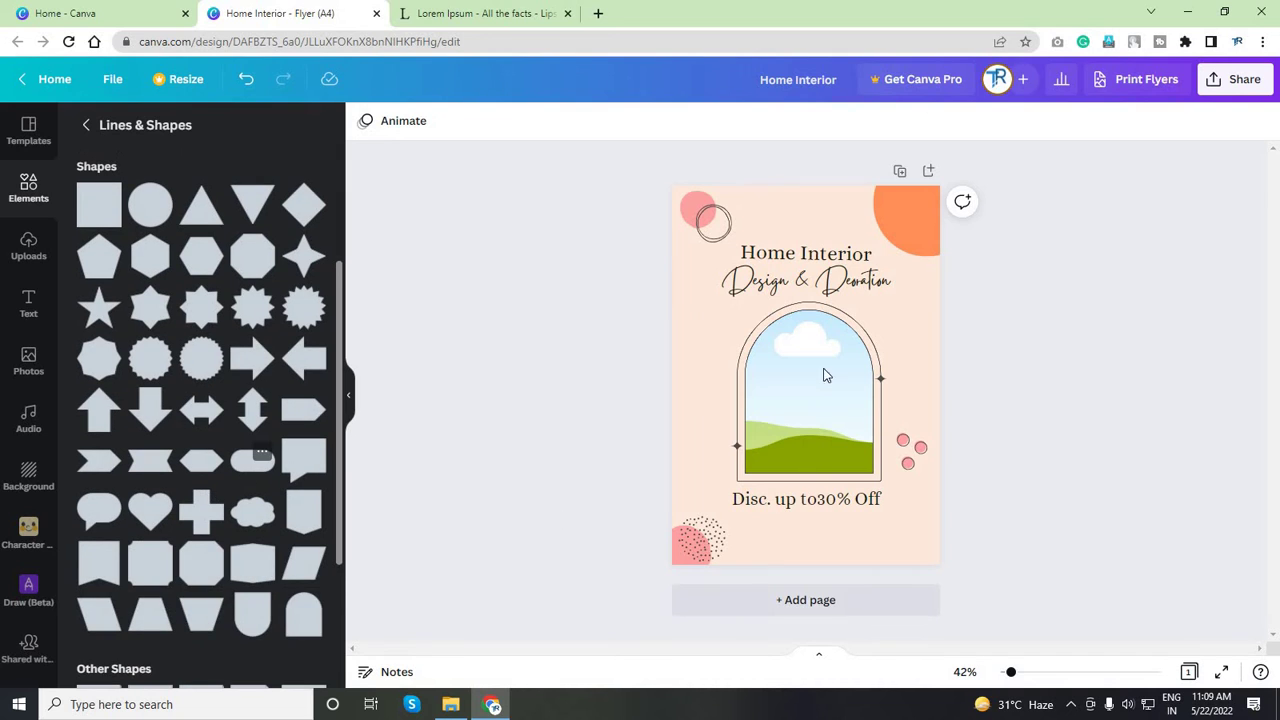
drag(826, 375, 856, 362)
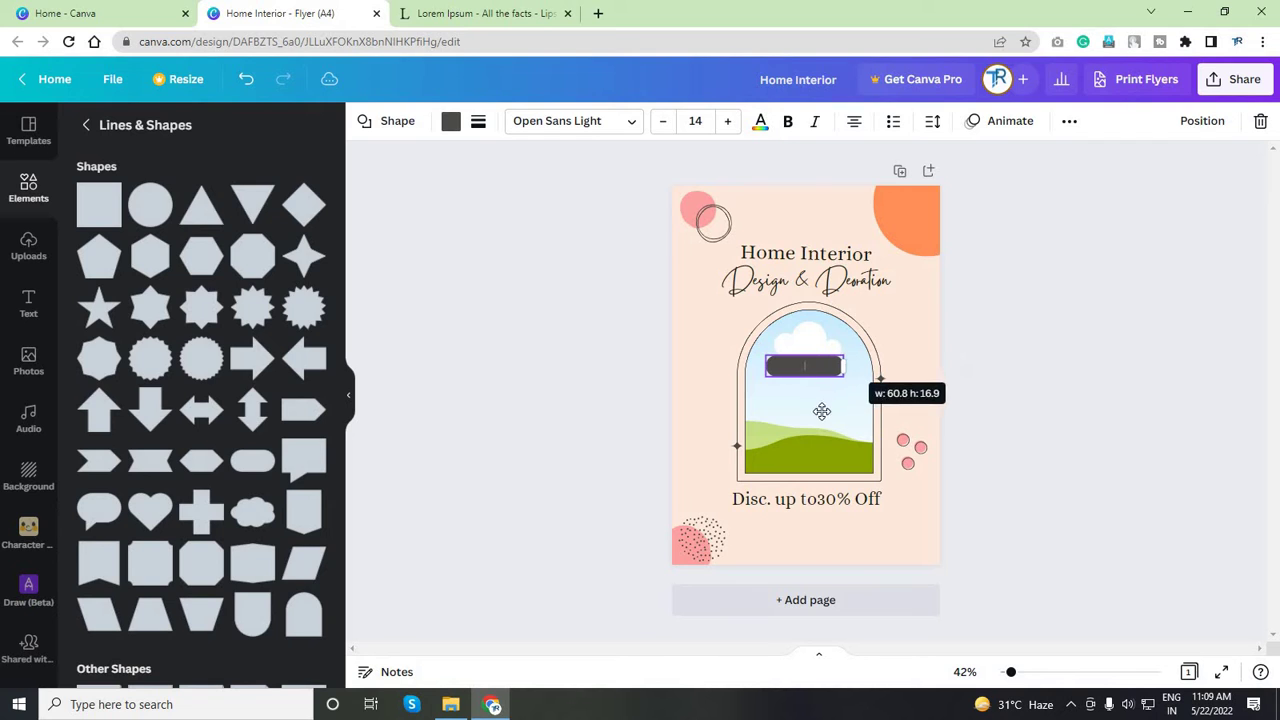
click(820, 414)
drag(820, 414, 822, 558)
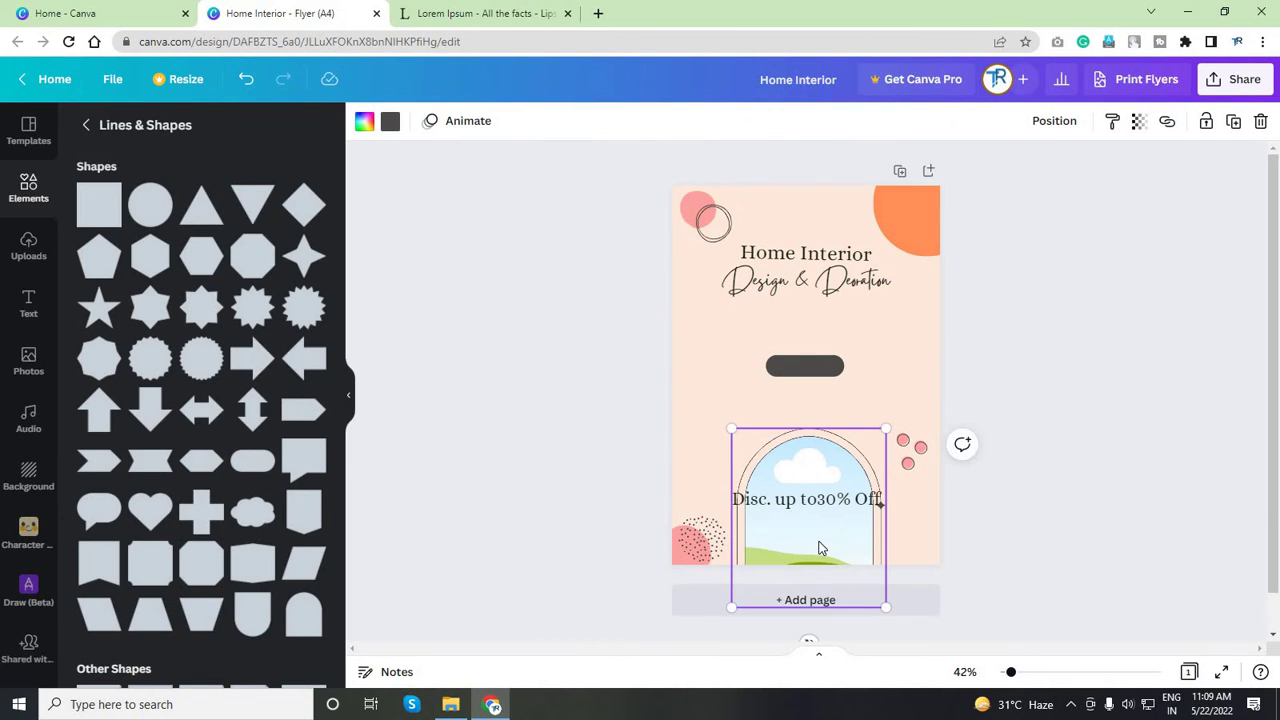
key(ctrl+z)
- Place the pill shape under the discount line, slightly widened, and fill it with the document's orange
click(805, 372)
drag(822, 411, 888, 540)
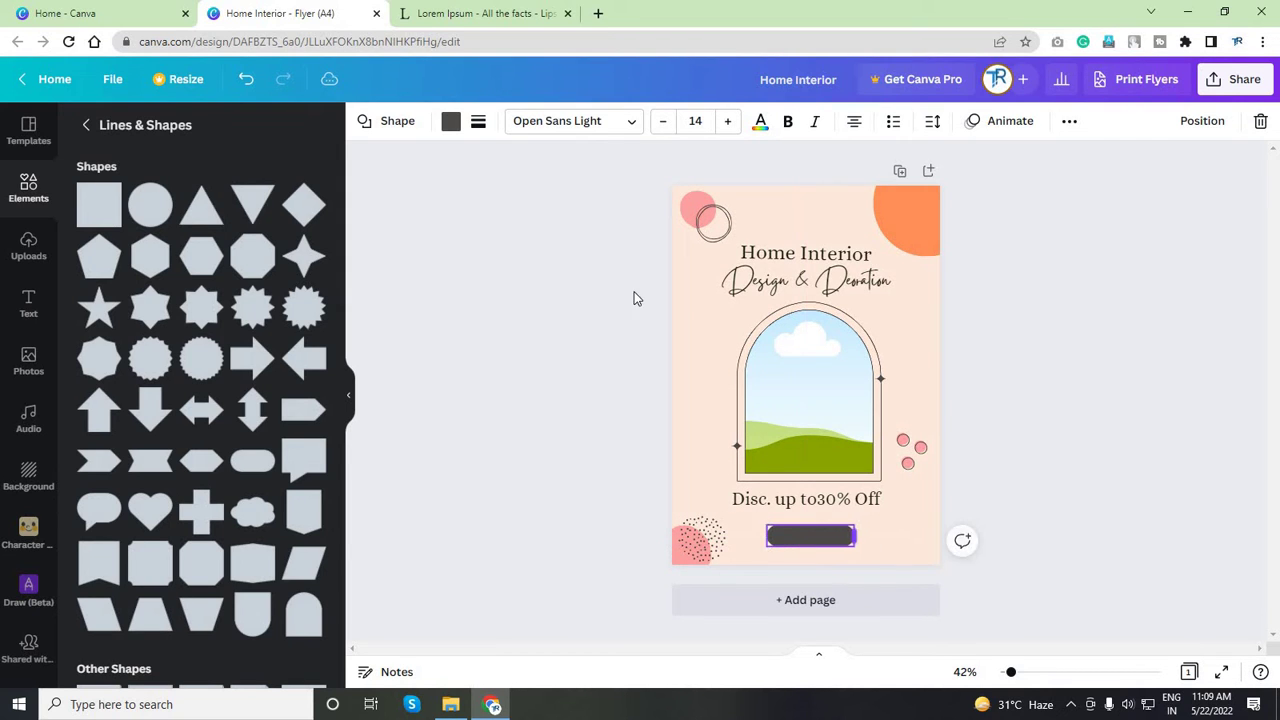
click(450, 121)
click(308, 204)
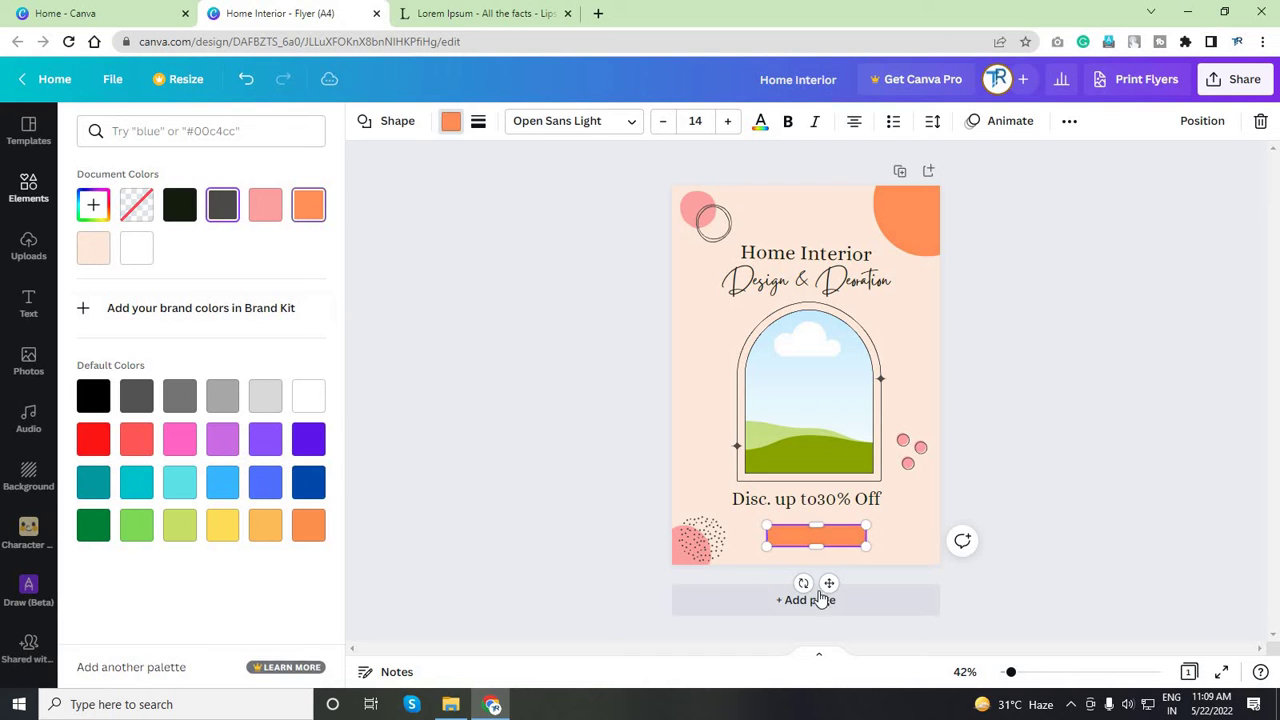
- Centre the orange pill horizontally on the page and nudge it slightly up towards the discount line
drag(827, 583, 817, 588)
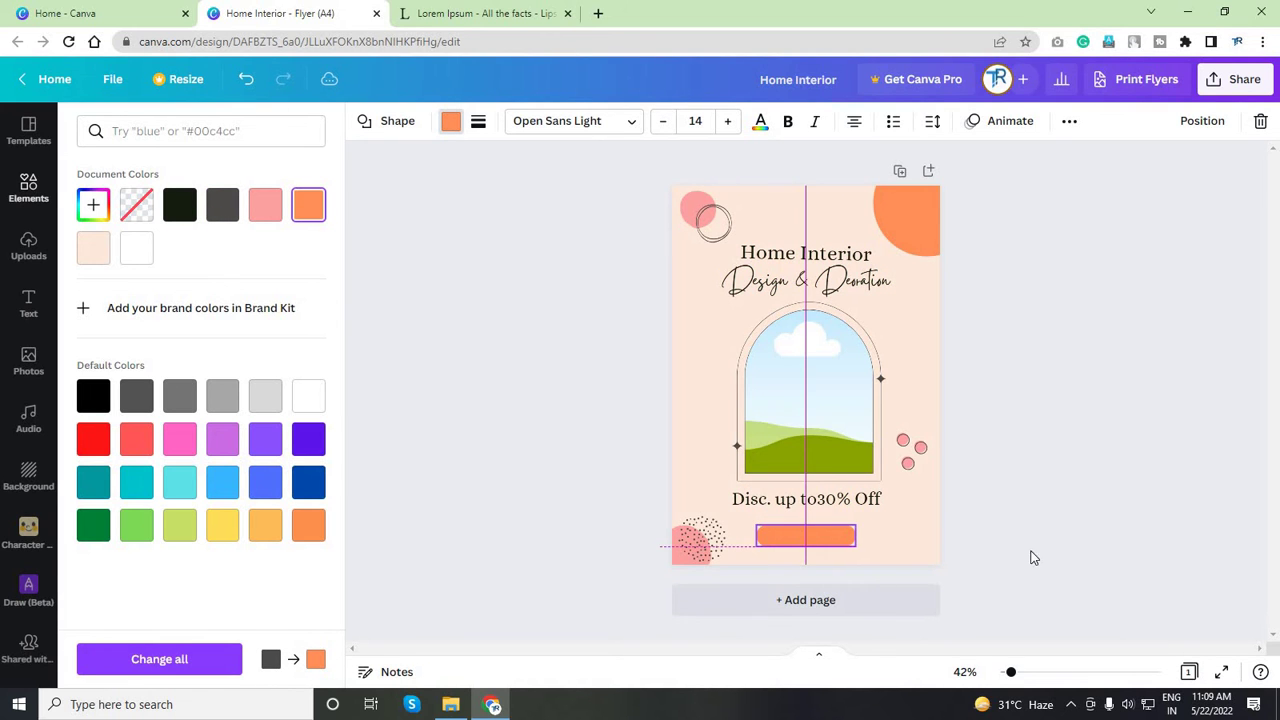
click(822, 586)
scroll(800, 592, up, 5)
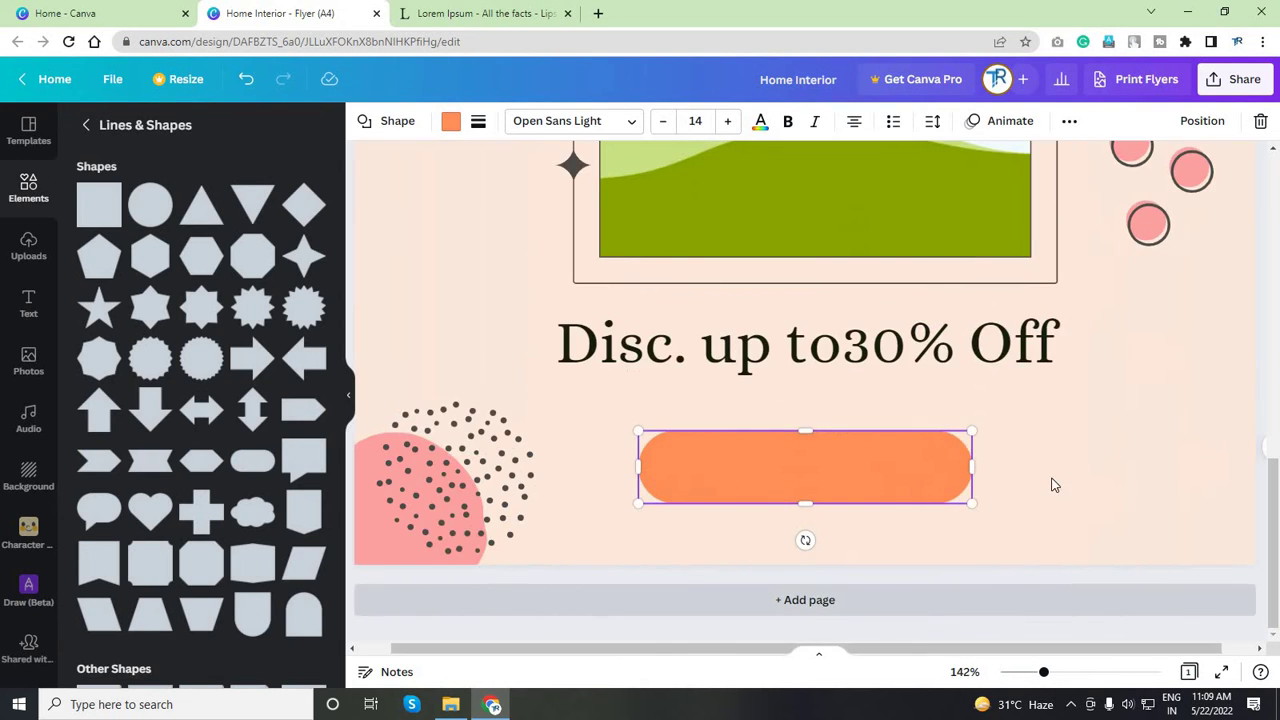
drag(865, 493, 861, 475)
- Duplicate the "Disc. up to30% Off" text line and change the copy's text to "Contact Us"
click(860, 345)
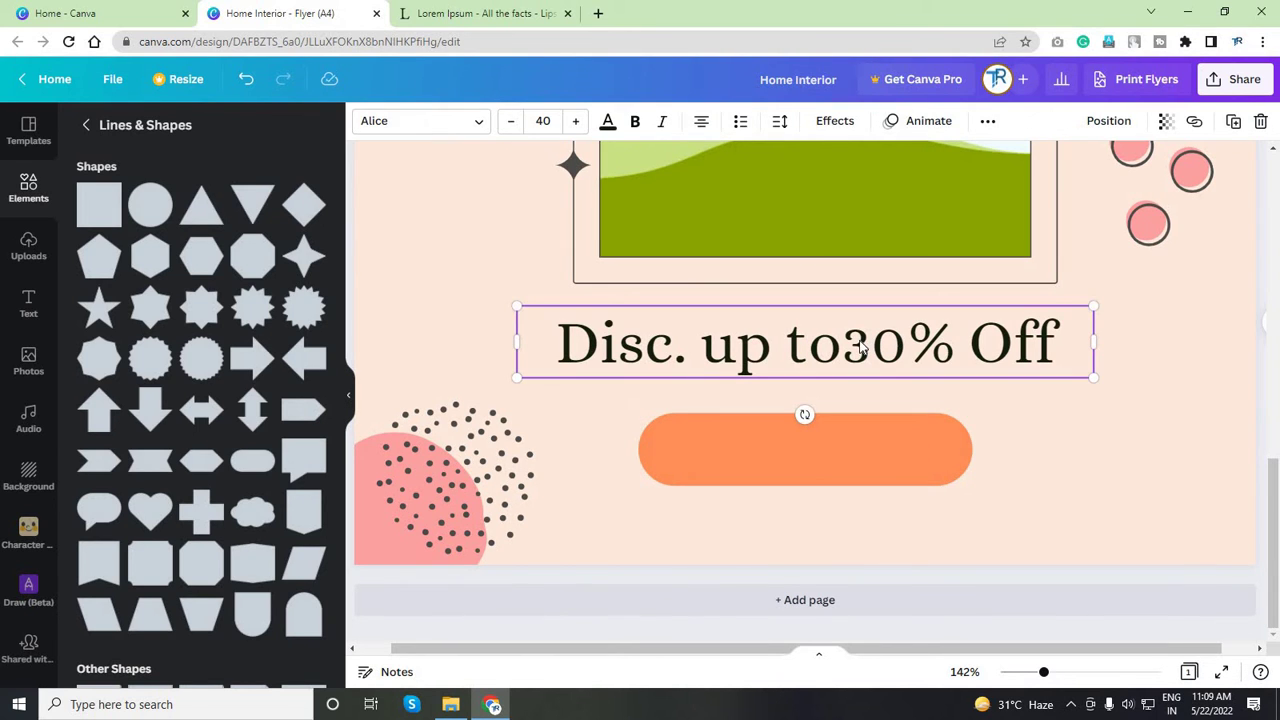
key(ctrl+d)
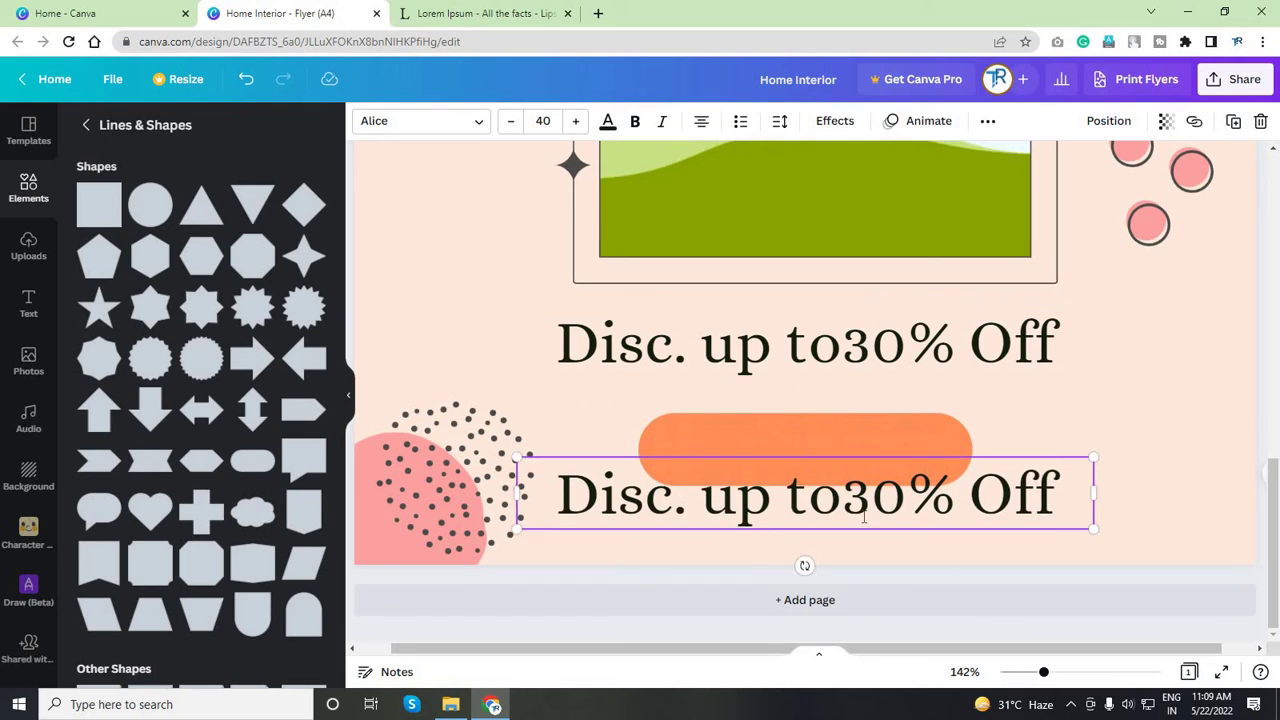
double_click(864, 516)
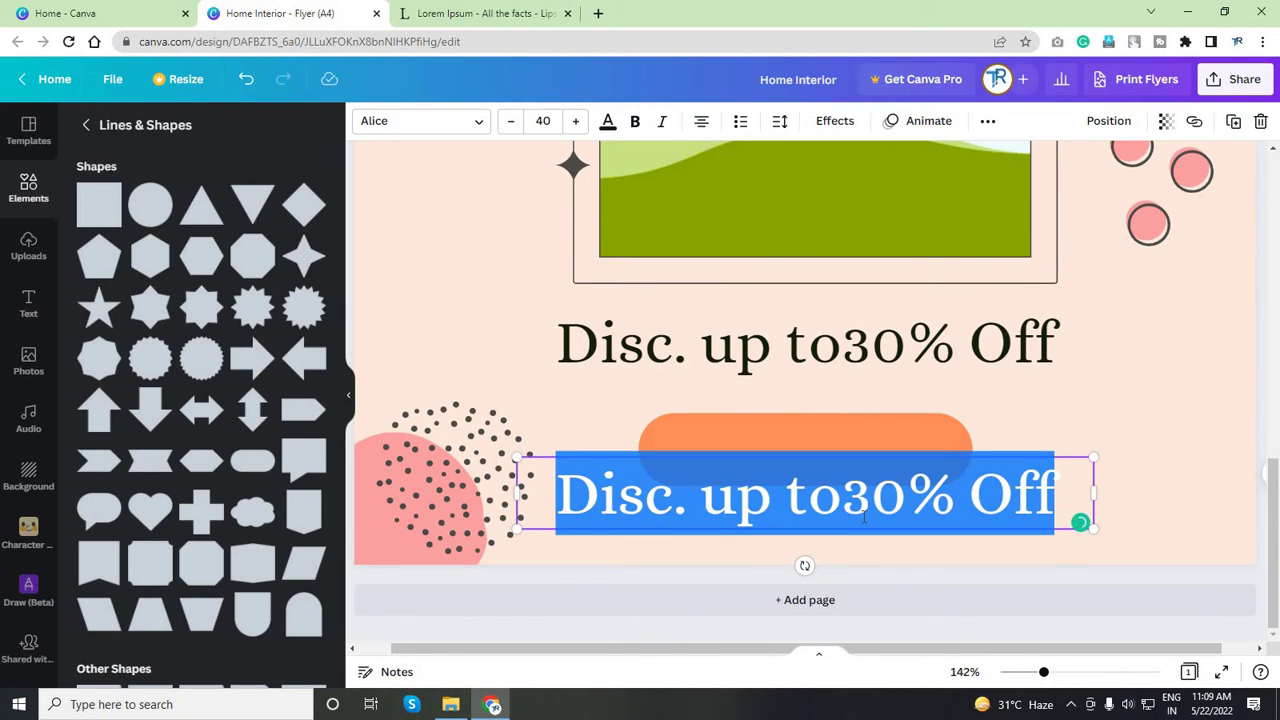
text(onta)
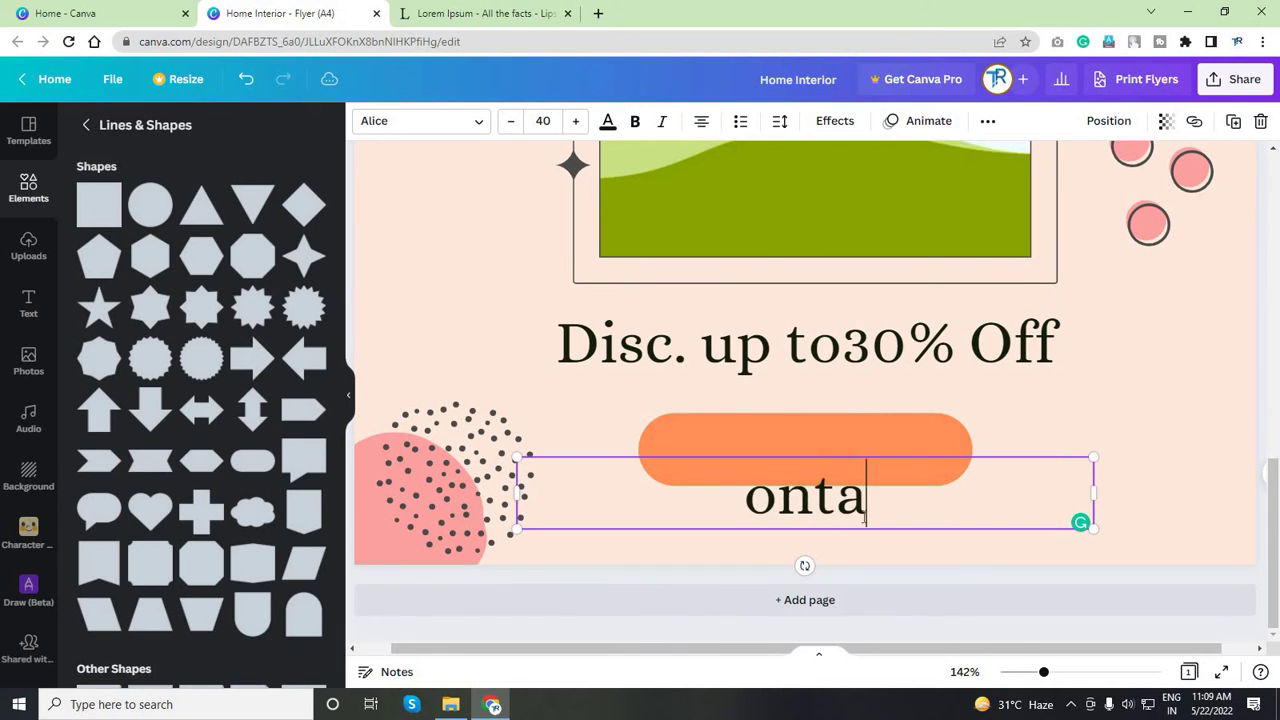
text(ct)
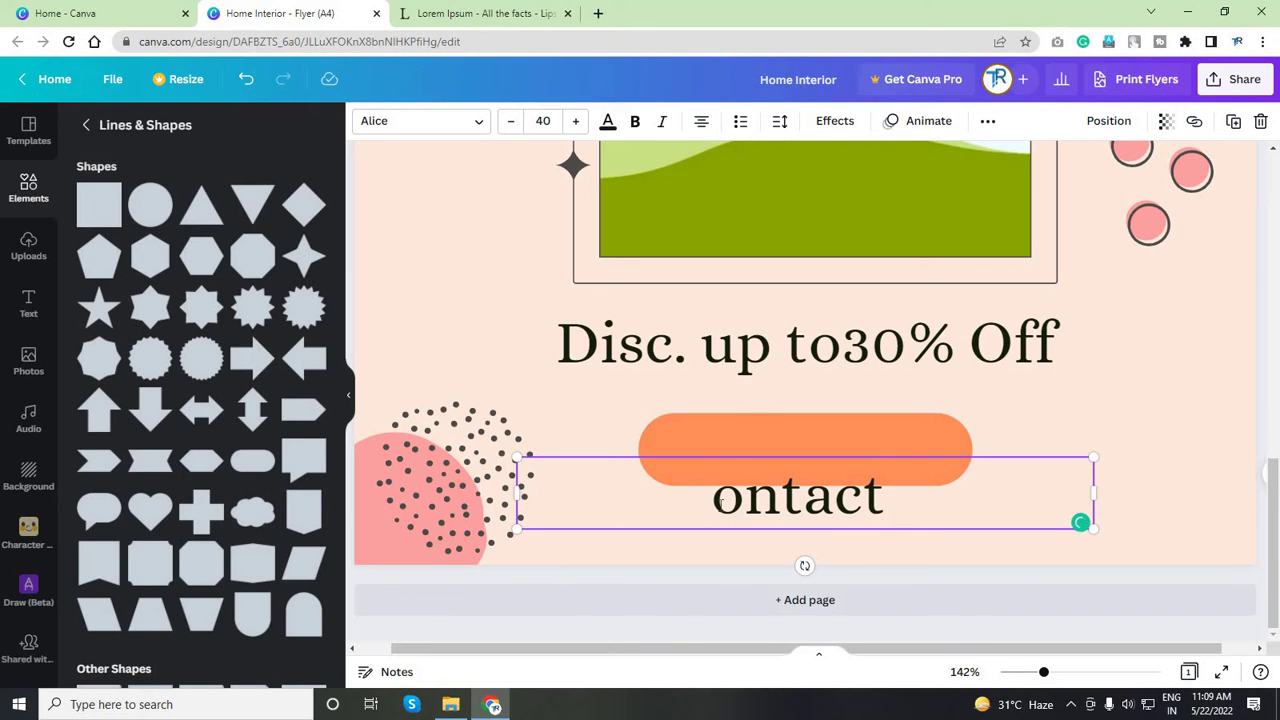
click(719, 502)
text(C)
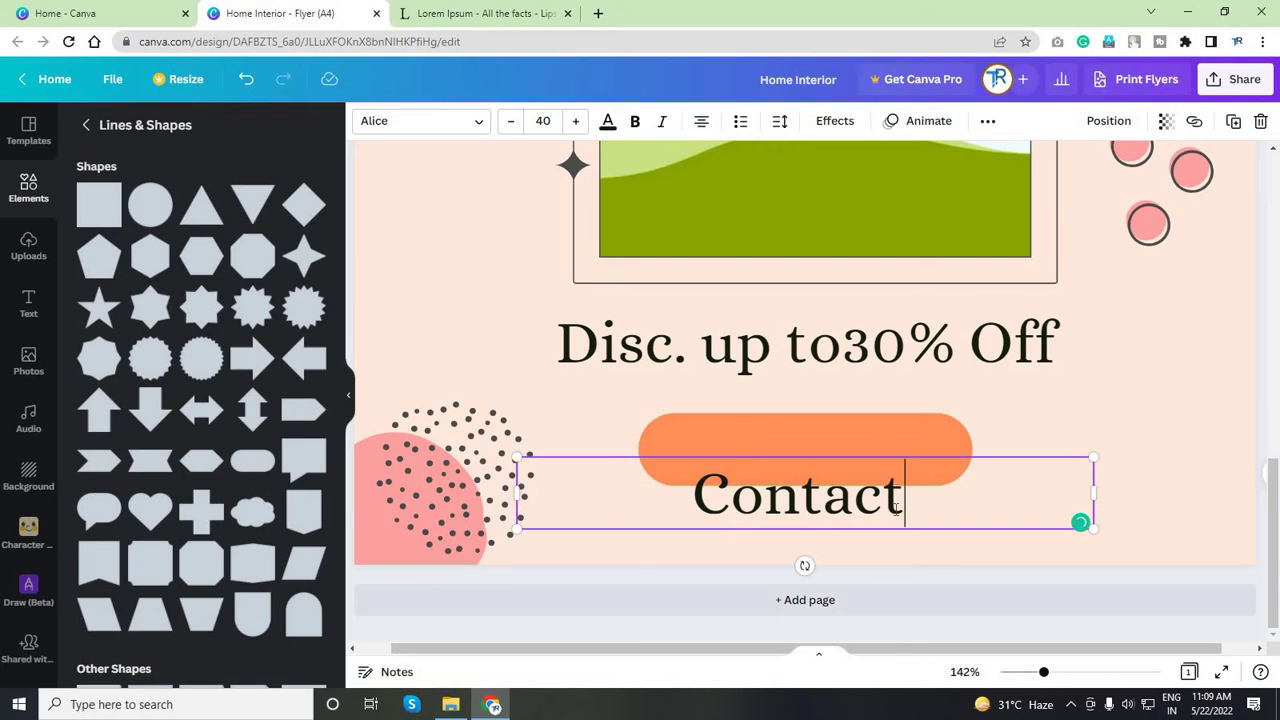
text( Us)
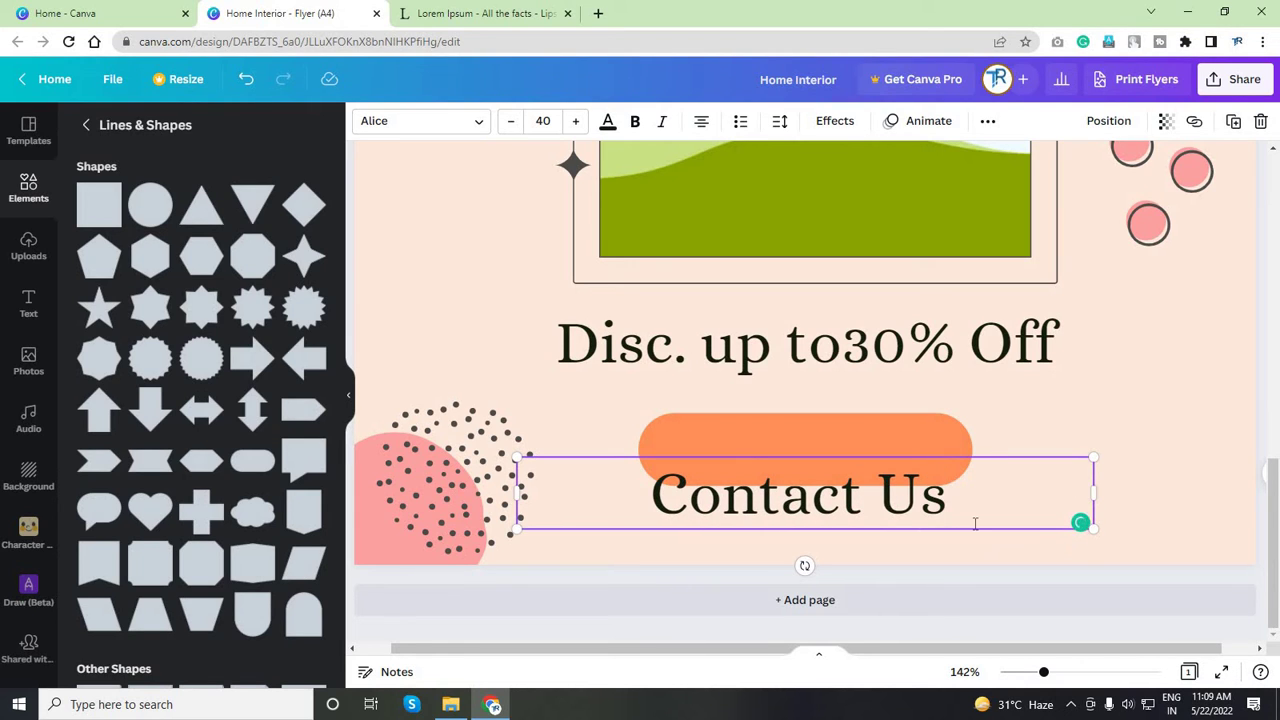
- Left-align the "Contact Us" text and scale it down to font size 23.8 to sit inside the orange pill
key(ctrl+a)
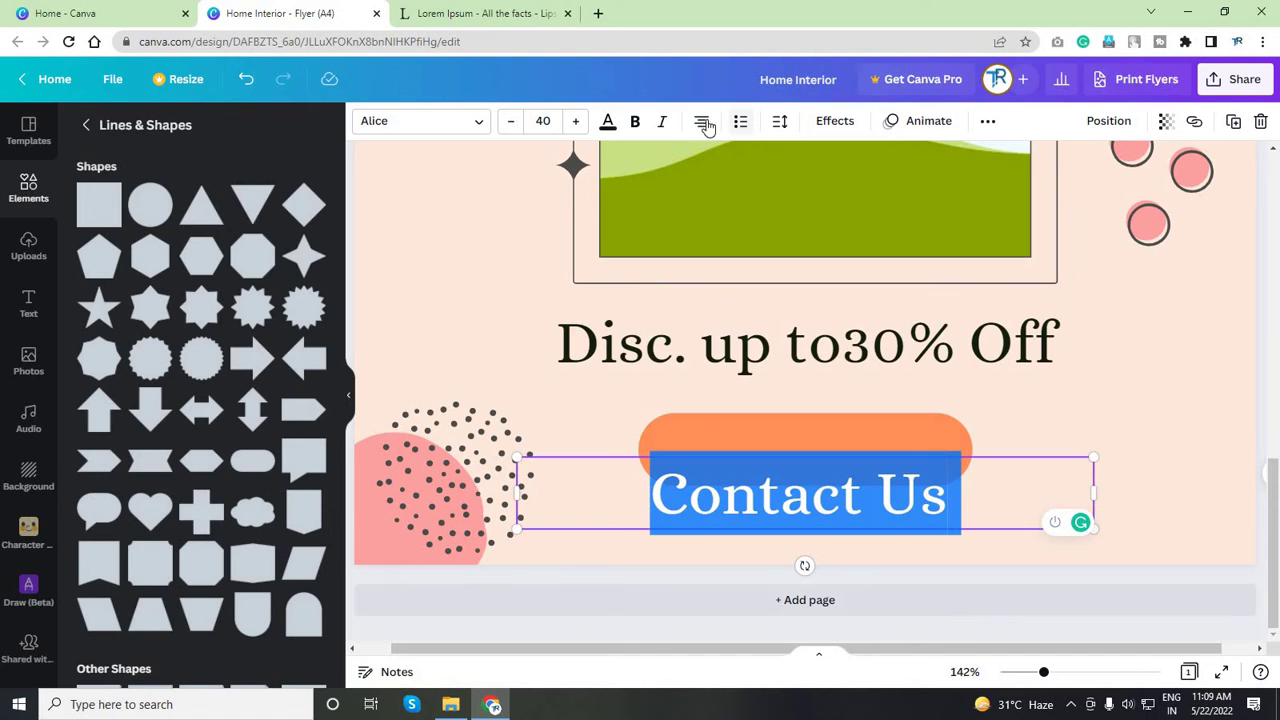
click(701, 120)
drag(1096, 480, 700, 517)
drag(627, 536, 771, 510)
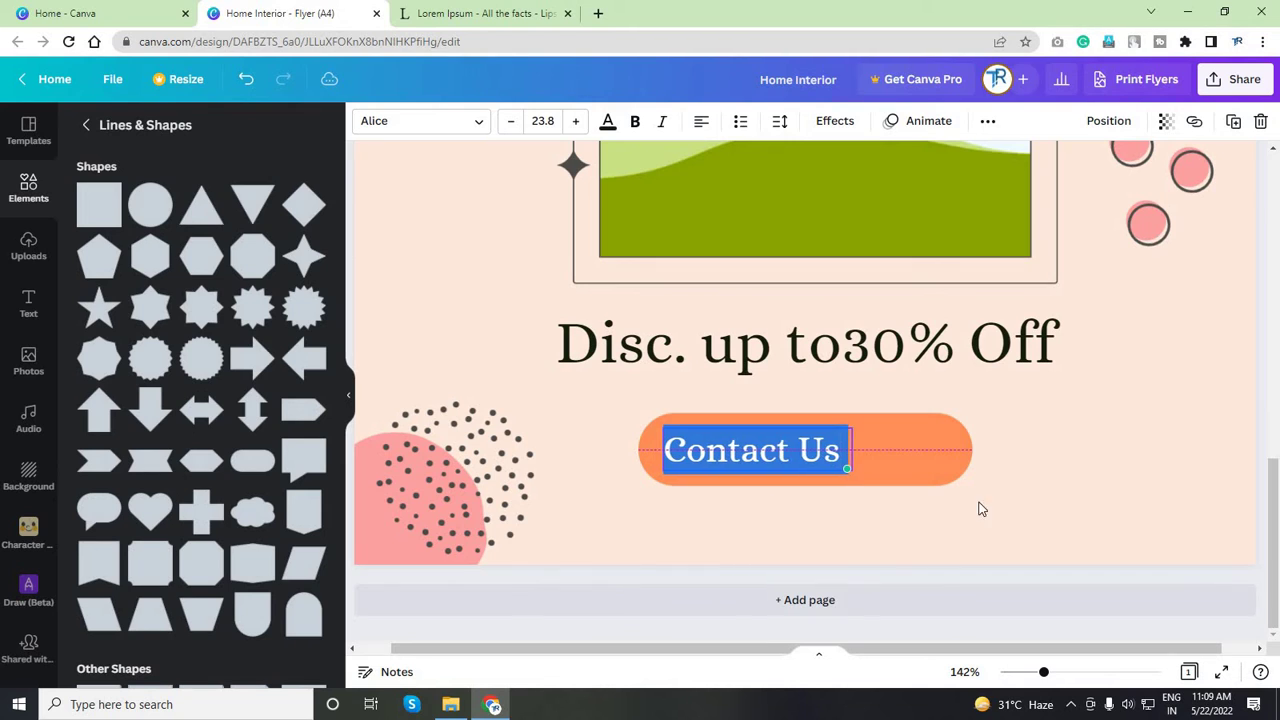
- Increase the "Contact Us" text's font size to 26.8
click(576, 121)
click(576, 121)
click(576, 121)
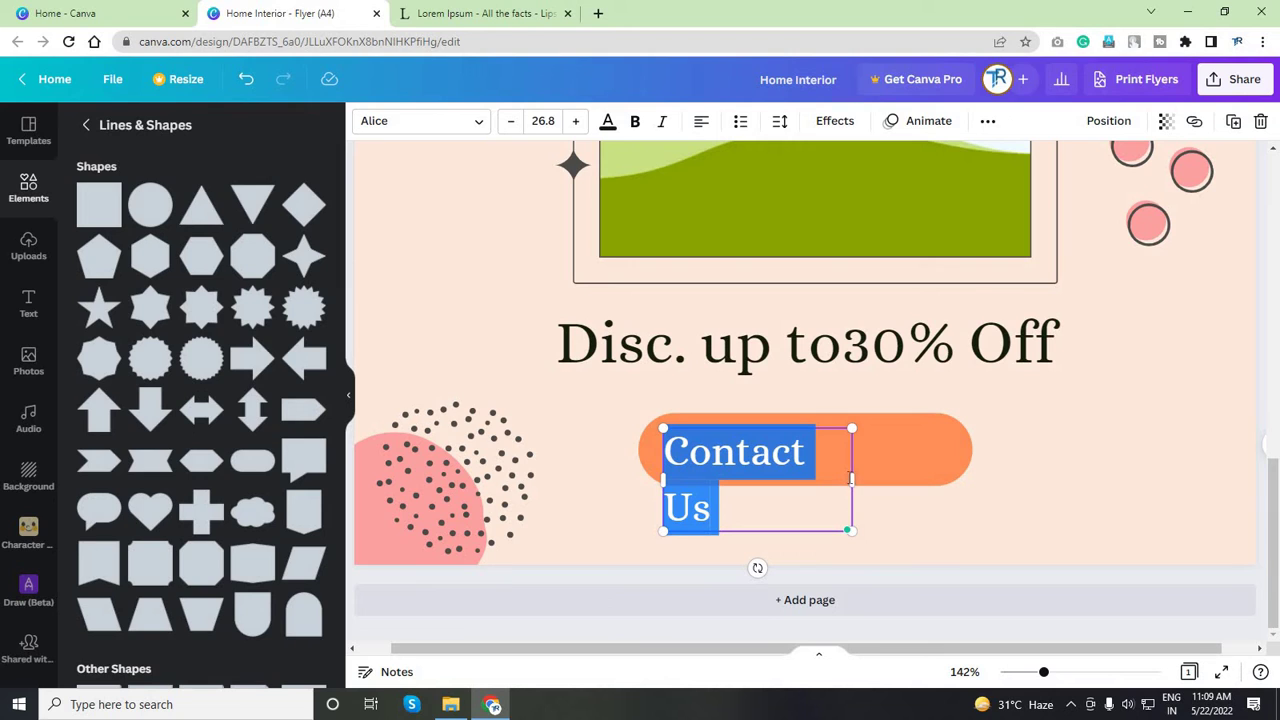
- Widen the "Contact Us" text box so the text fits on one line, and trim it close to the words
key(Escape)
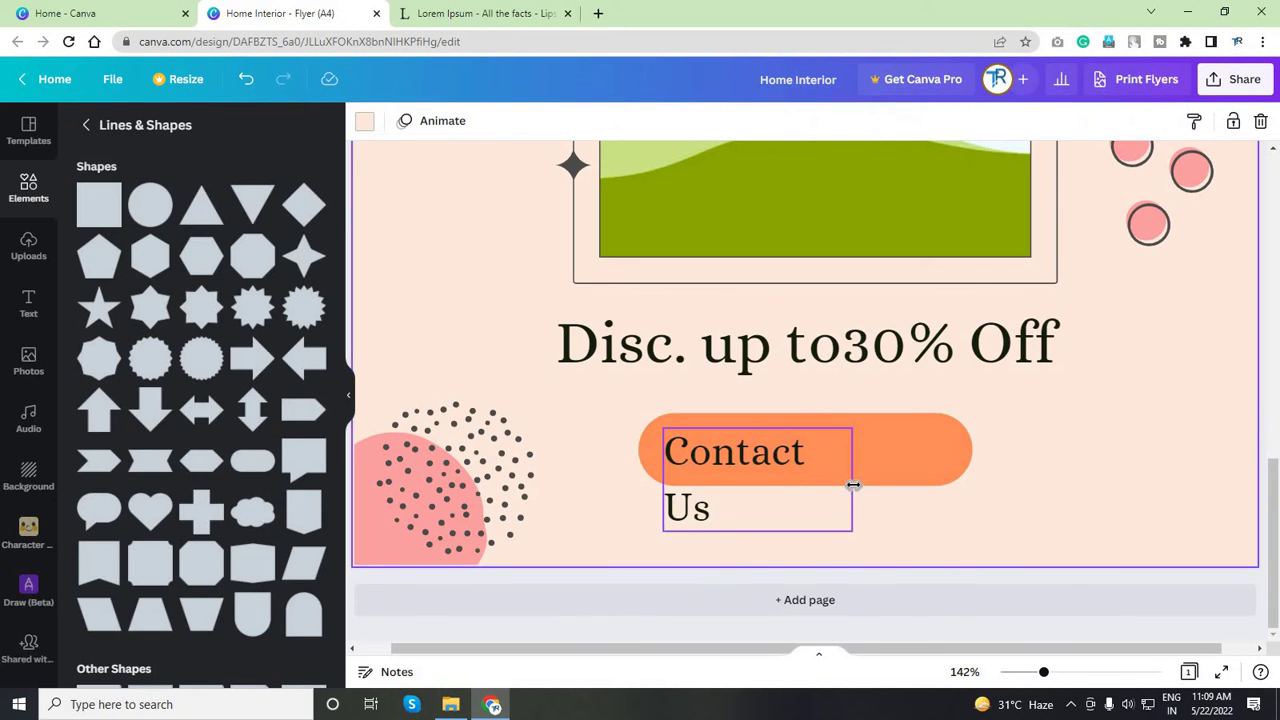
click(852, 485)
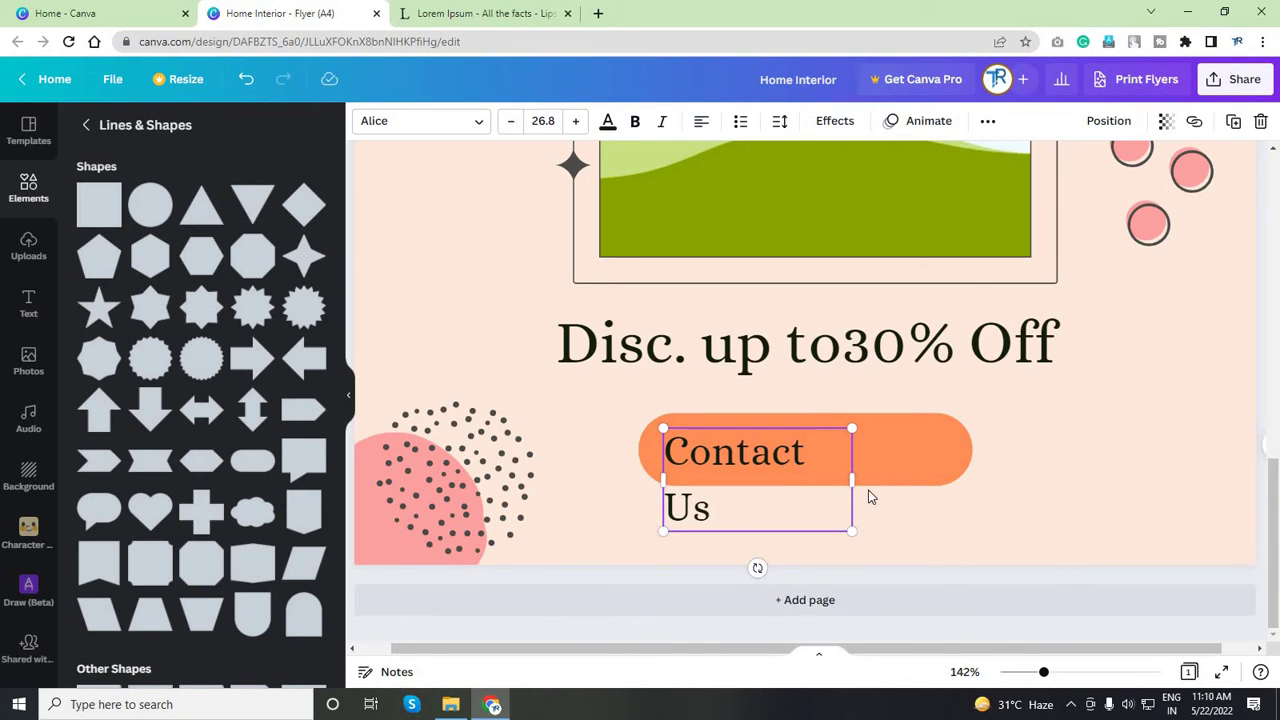
drag(857, 483, 971, 531)
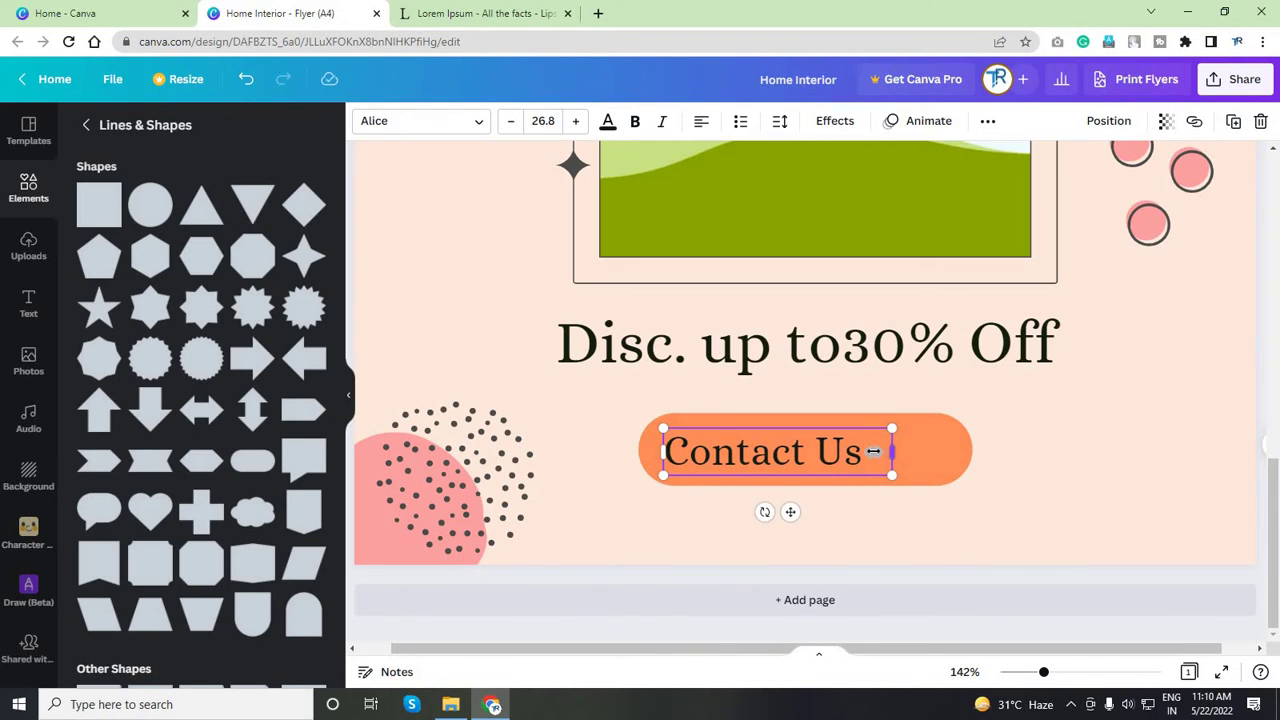
drag(873, 452, 854, 452)
- Recolour the "Contact Us" text with the light peach document colour
click(607, 121)
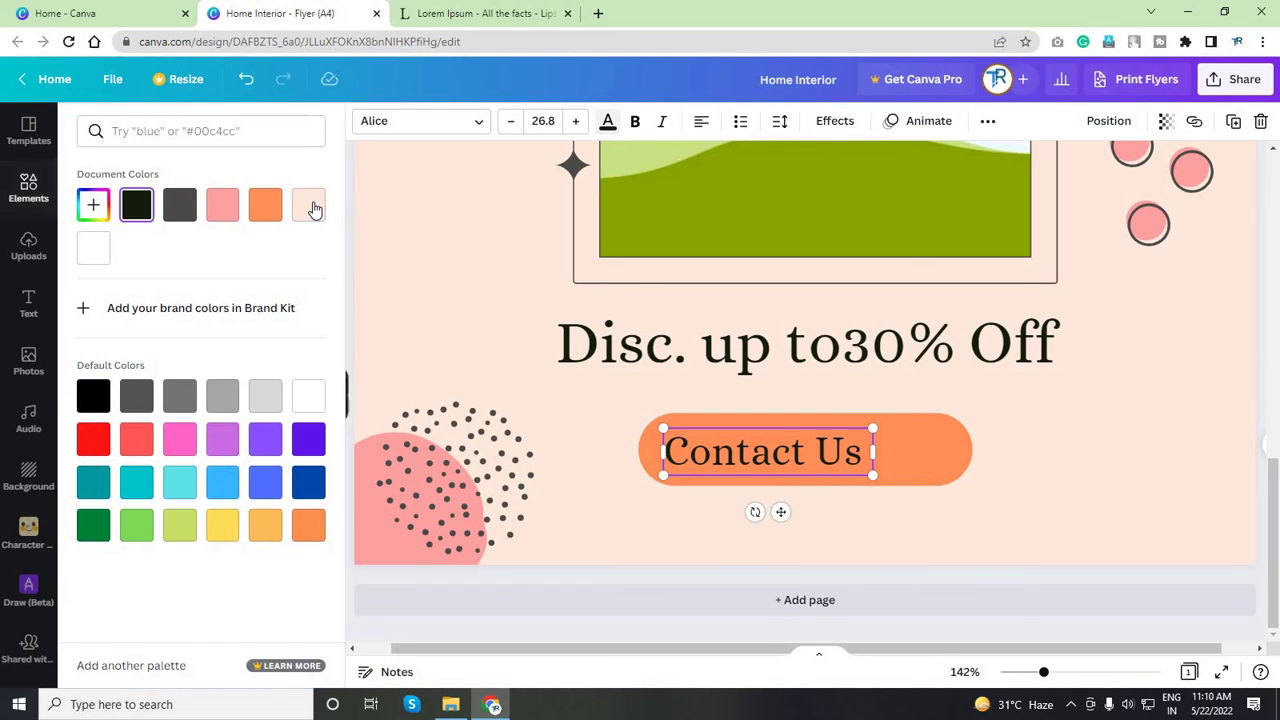
click(310, 206)
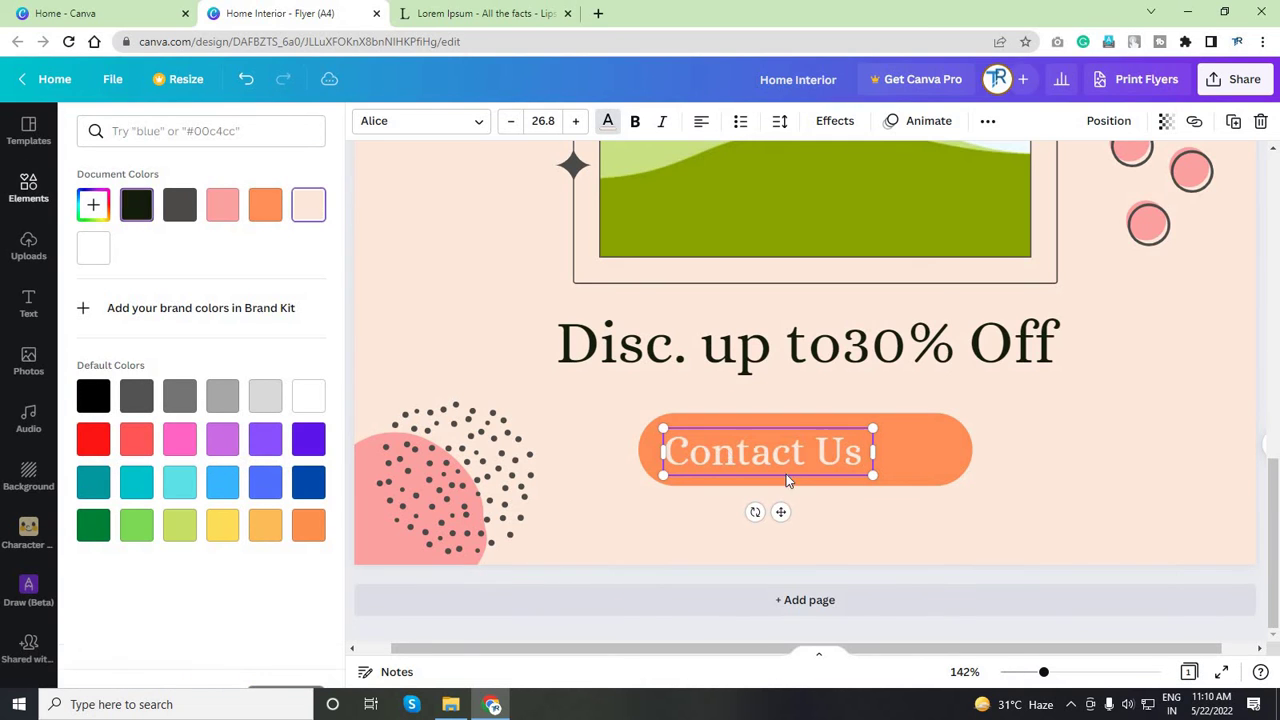
click(910, 550)
- Add a triangle shape to the flyer and move it down over the discount line
drag(1040, 674, 1028, 674)
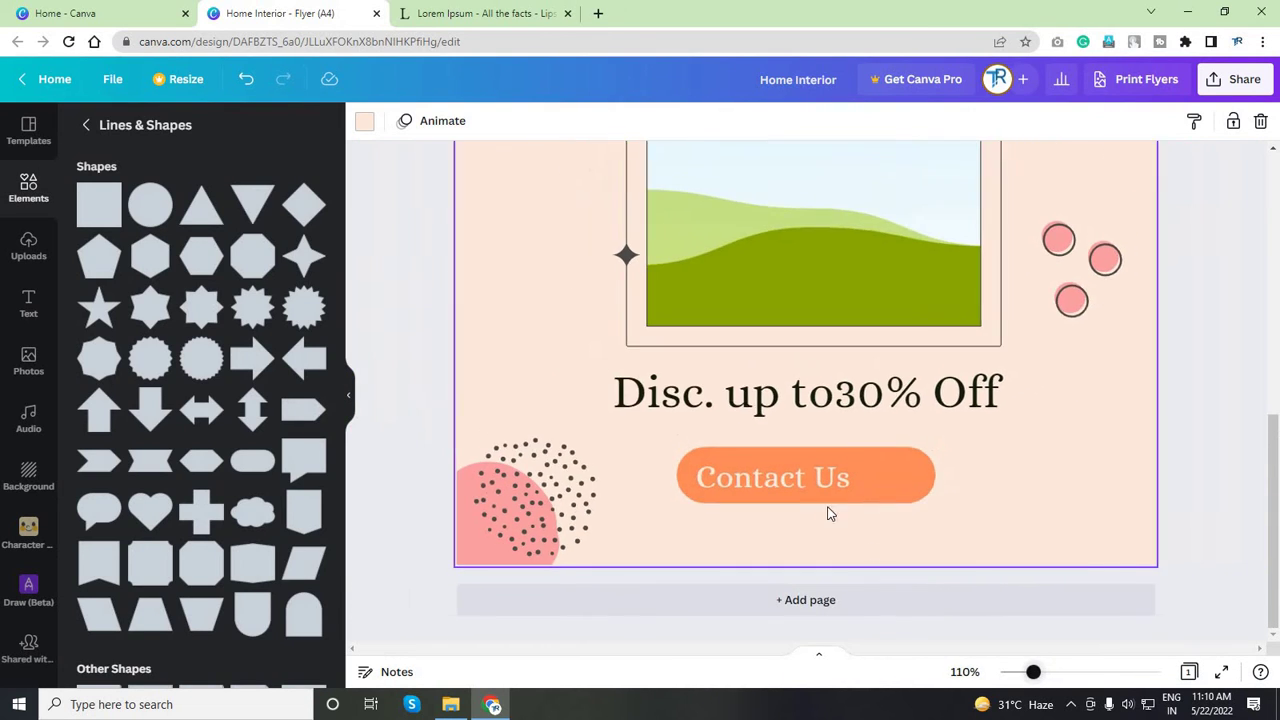
click(204, 226)
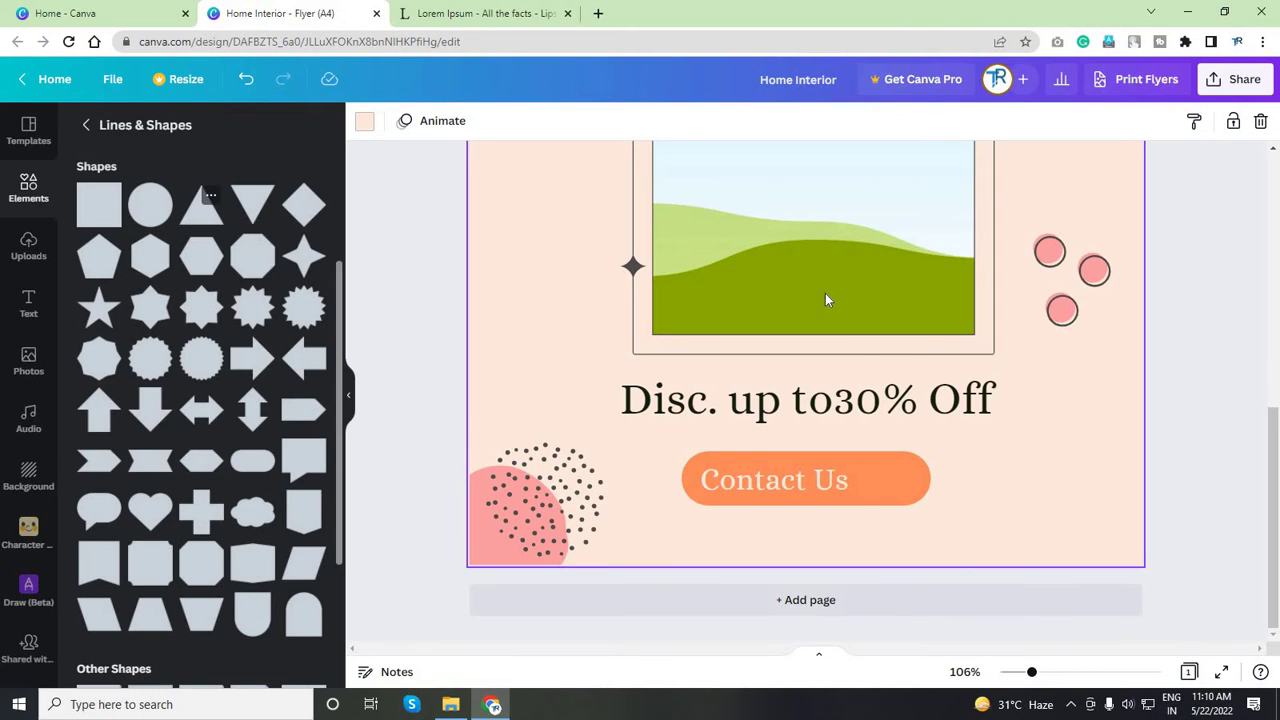
scroll(840, 252, down, 3)
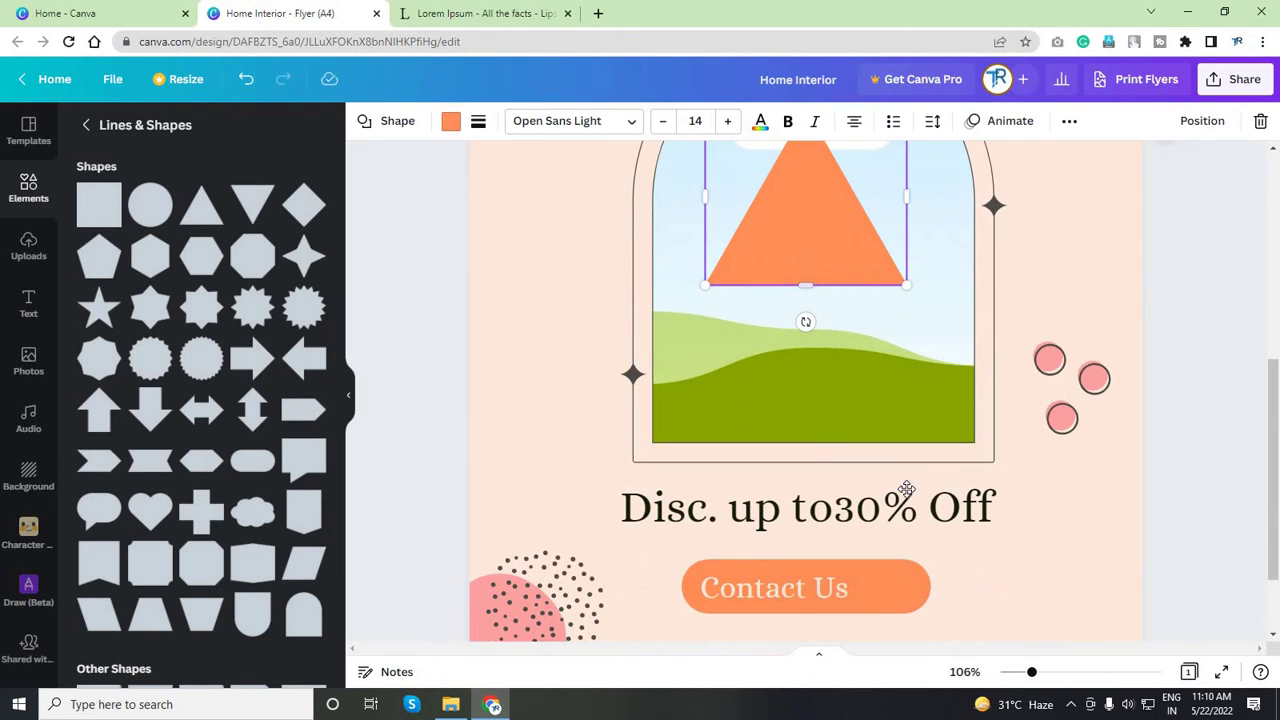
drag(806, 320, 872, 563)
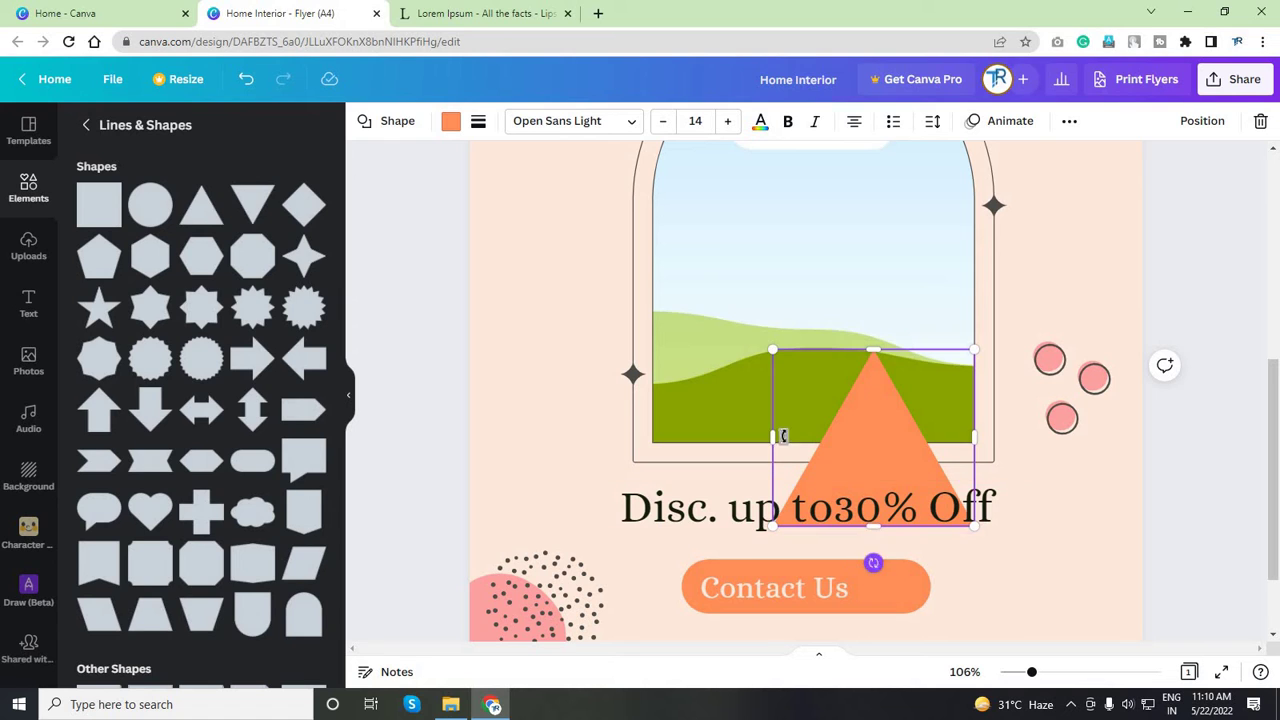
- Rotate the triangle to point right and scale it down to roughly the height of the discount line
drag(873, 563, 788, 440)
drag(806, 336, 806, 336)
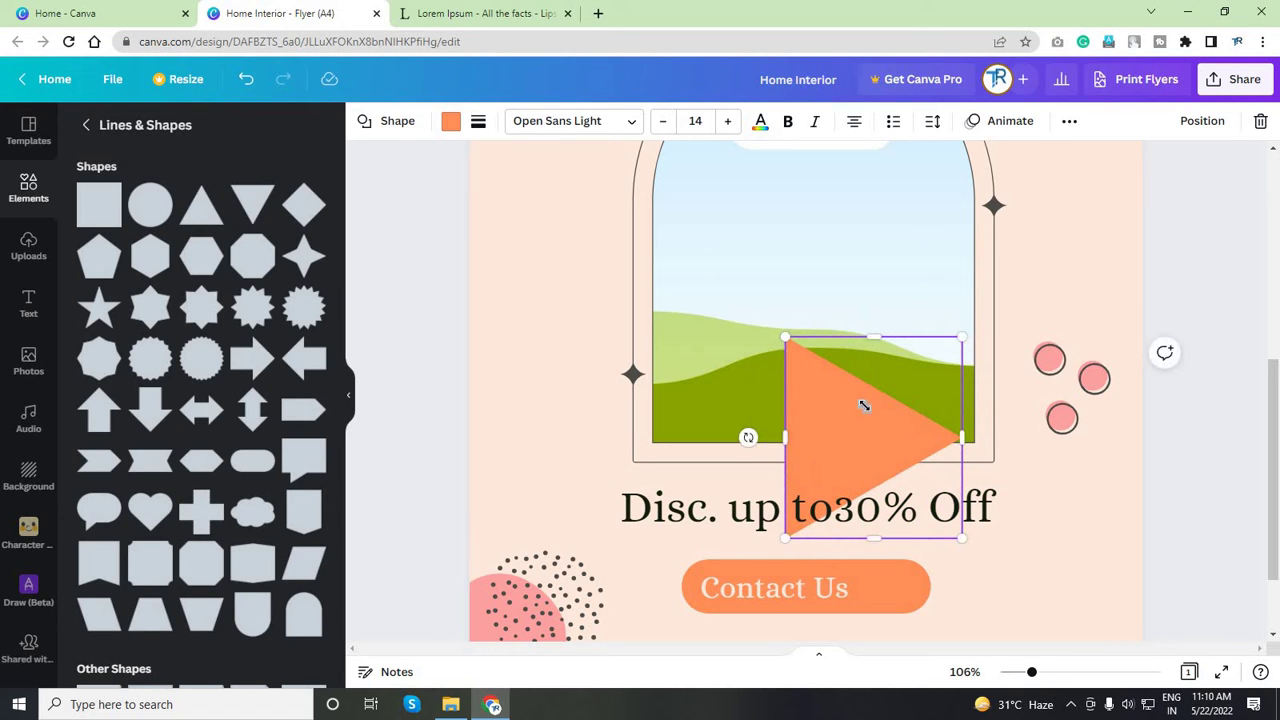
mouse_move(932, 489)
mouse_down()
mouse_move(910, 472)
mouse_move(922, 478)
mouse_up()
click(908, 478)
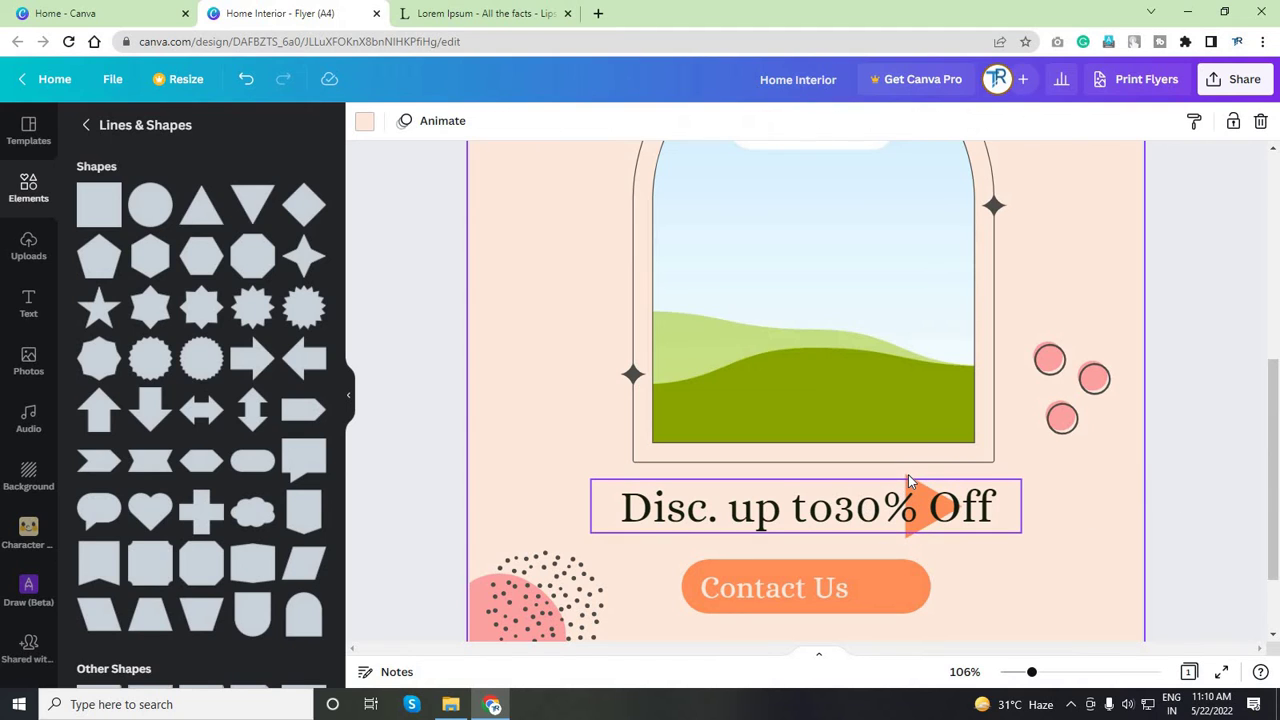
- Move the "Disc. up to30% Off" text up over the picture frame's lower edge and place the triangle to the right of the orange pill
click(907, 482)
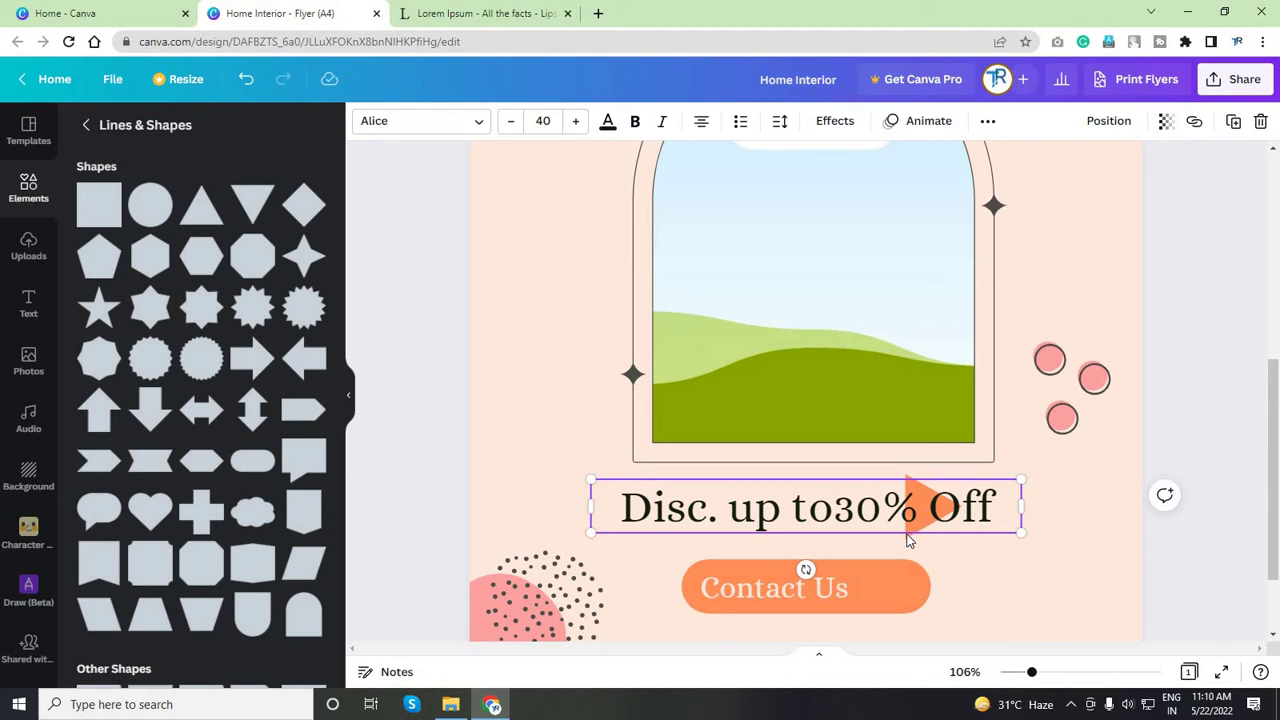
click(925, 530)
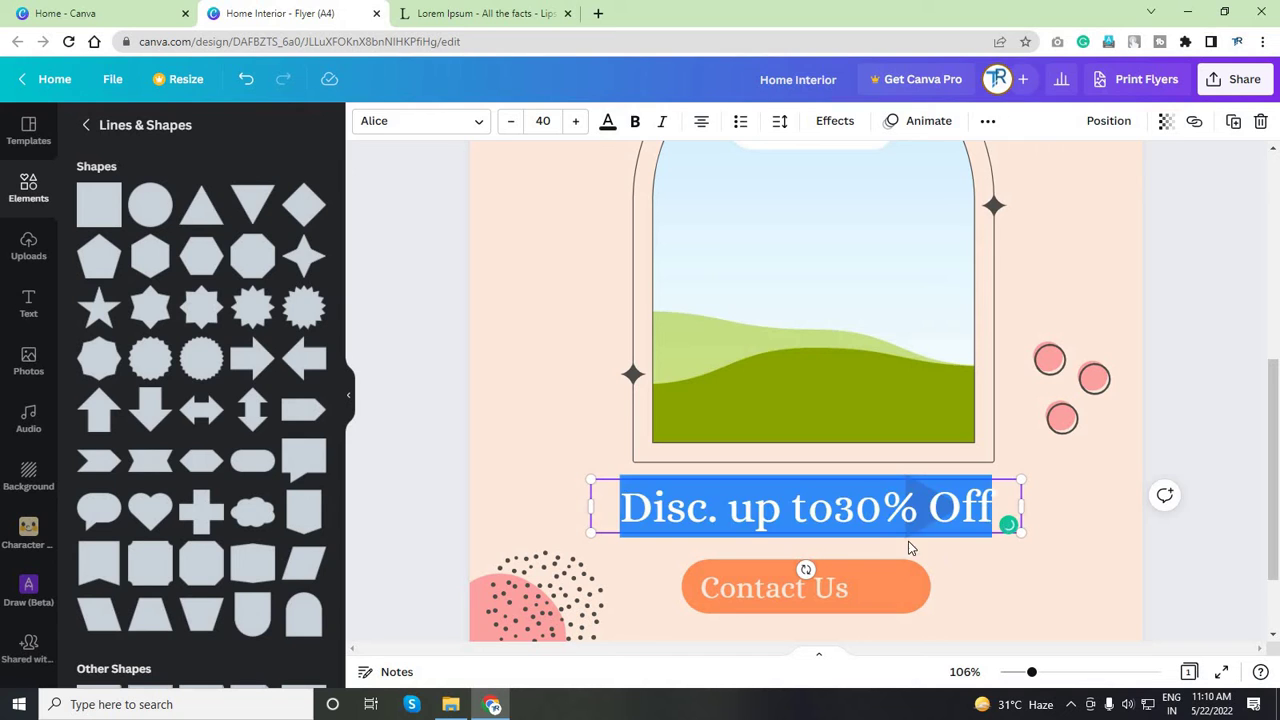
click(898, 508)
drag(898, 510, 844, 452)
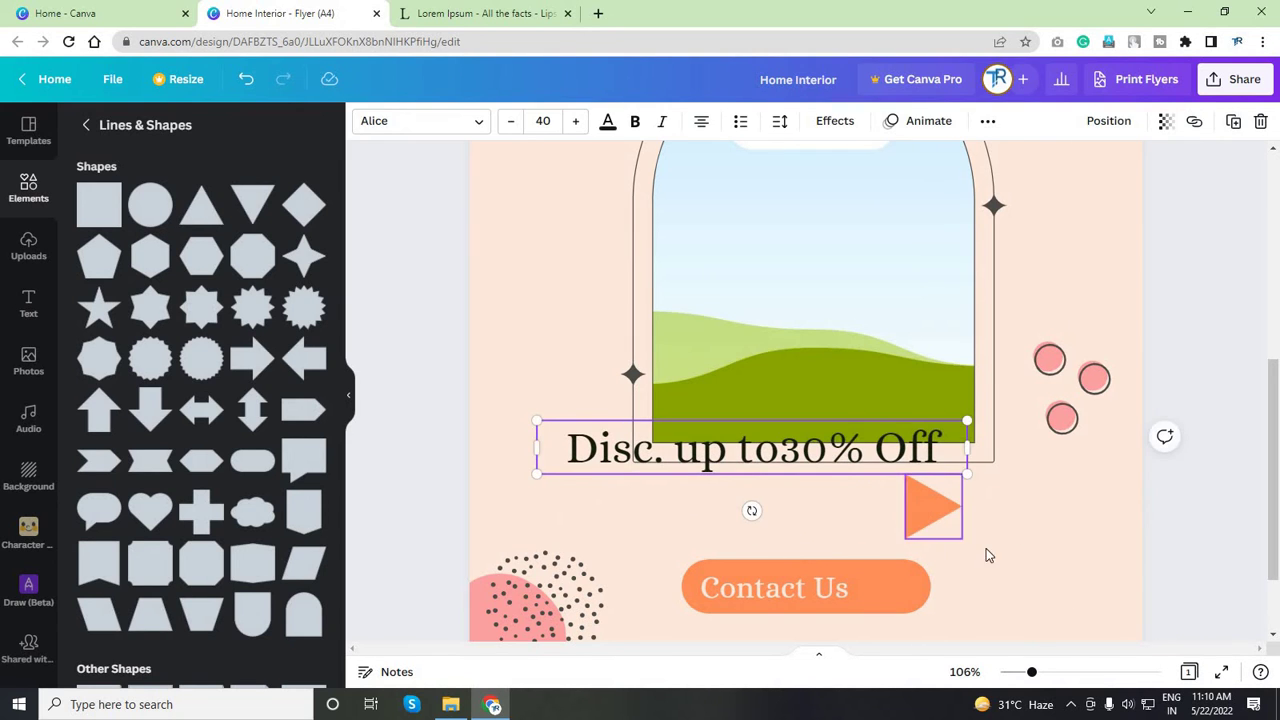
drag(966, 540, 1036, 603)
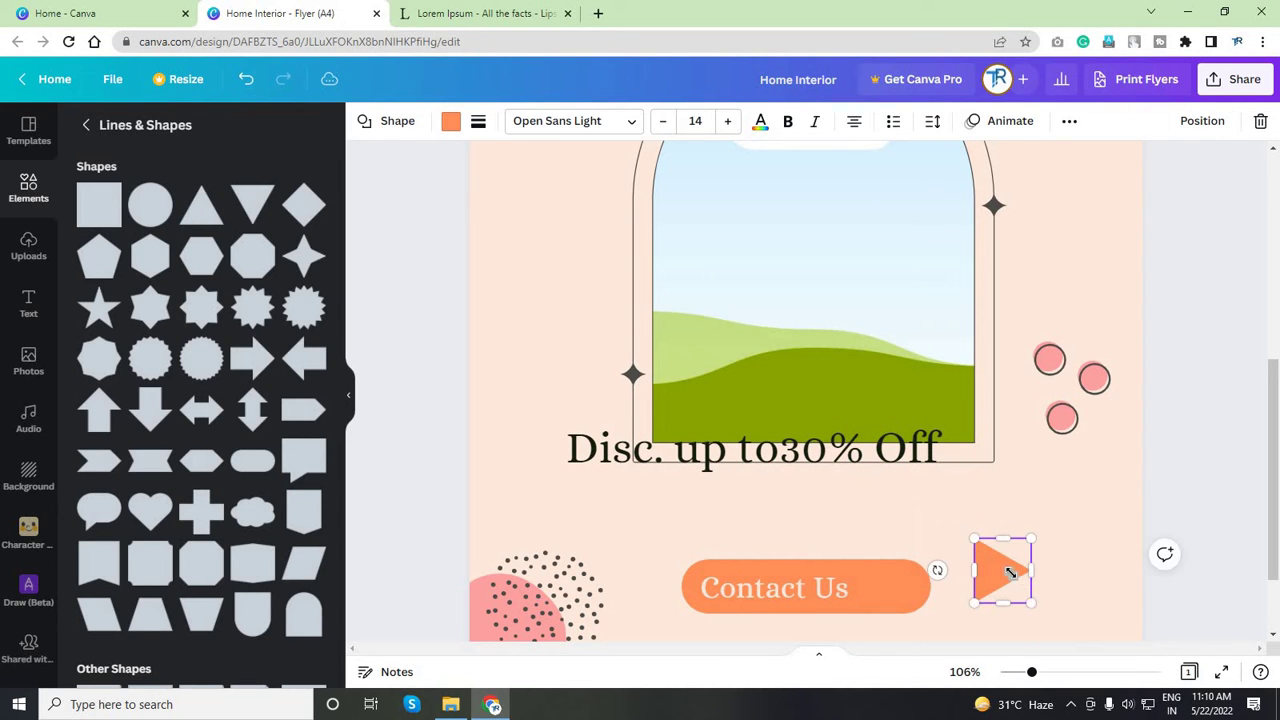
- Fill the triangle with the light peach document colour and move it onto the right end of the orange pill
click(450, 121)
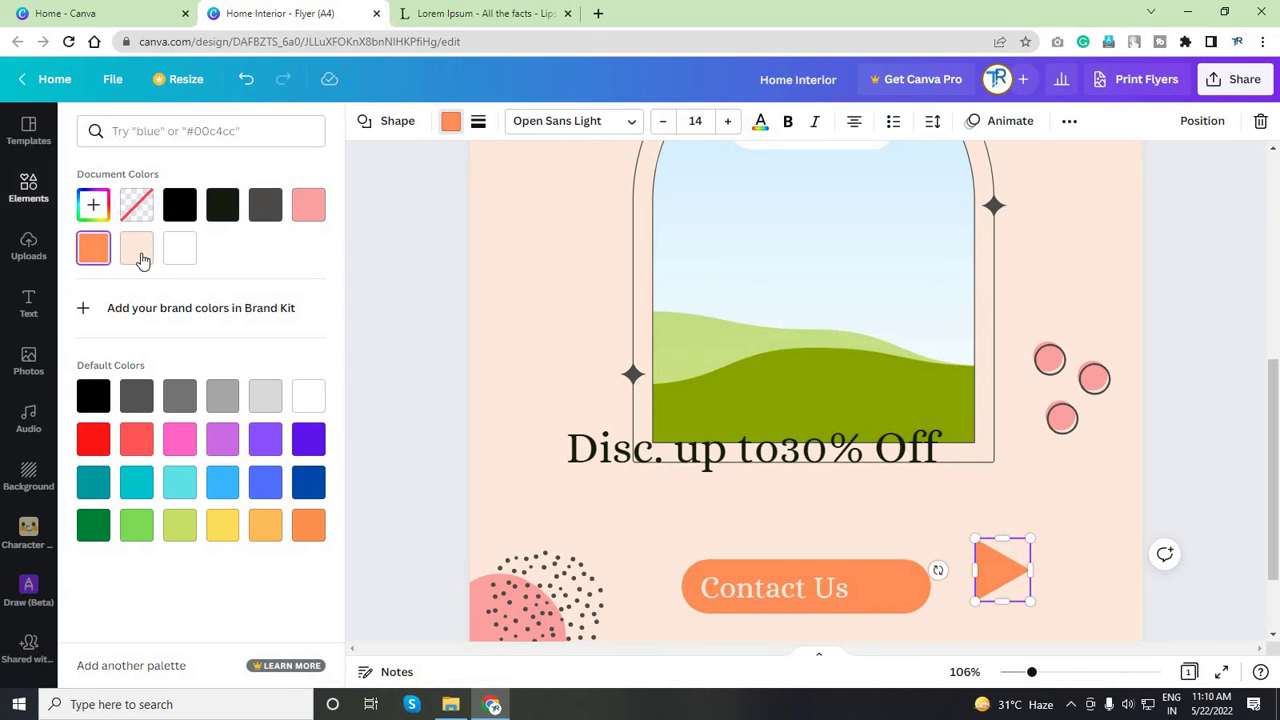
click(136, 247)
ctrl+scroll(1031, 489, up, 6)
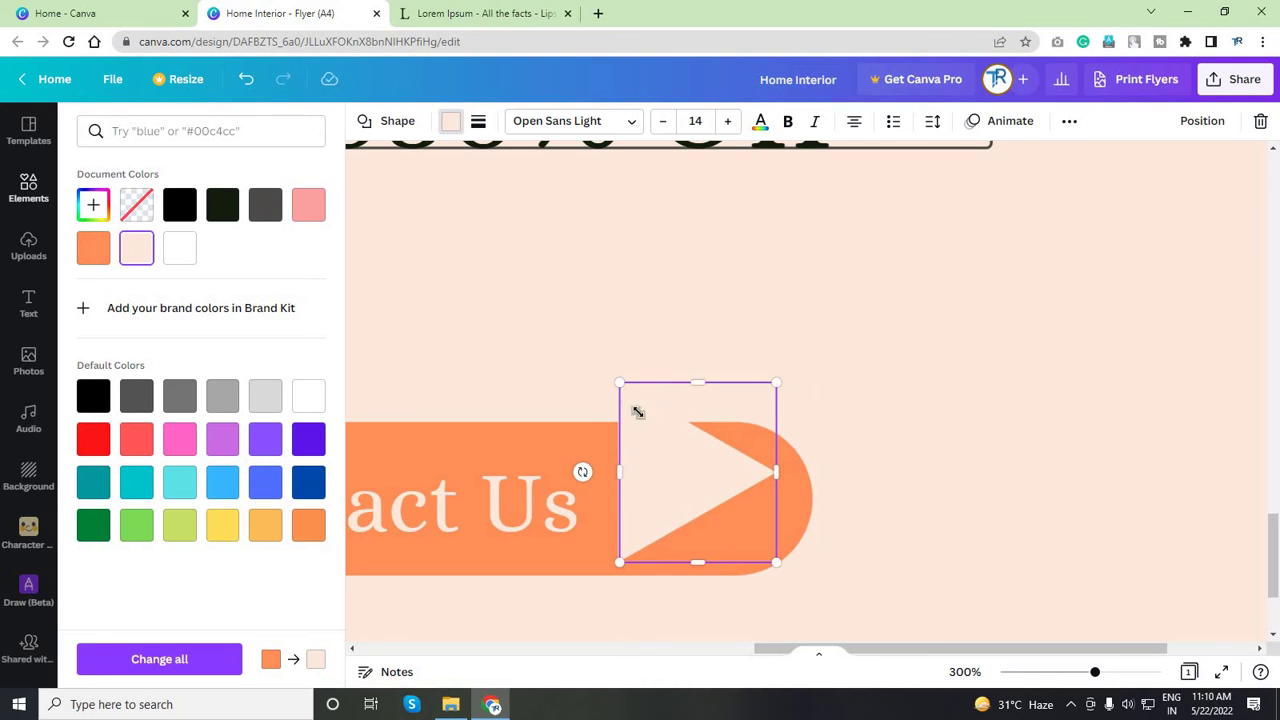
ctrl+scroll(606, 464, up, 3)
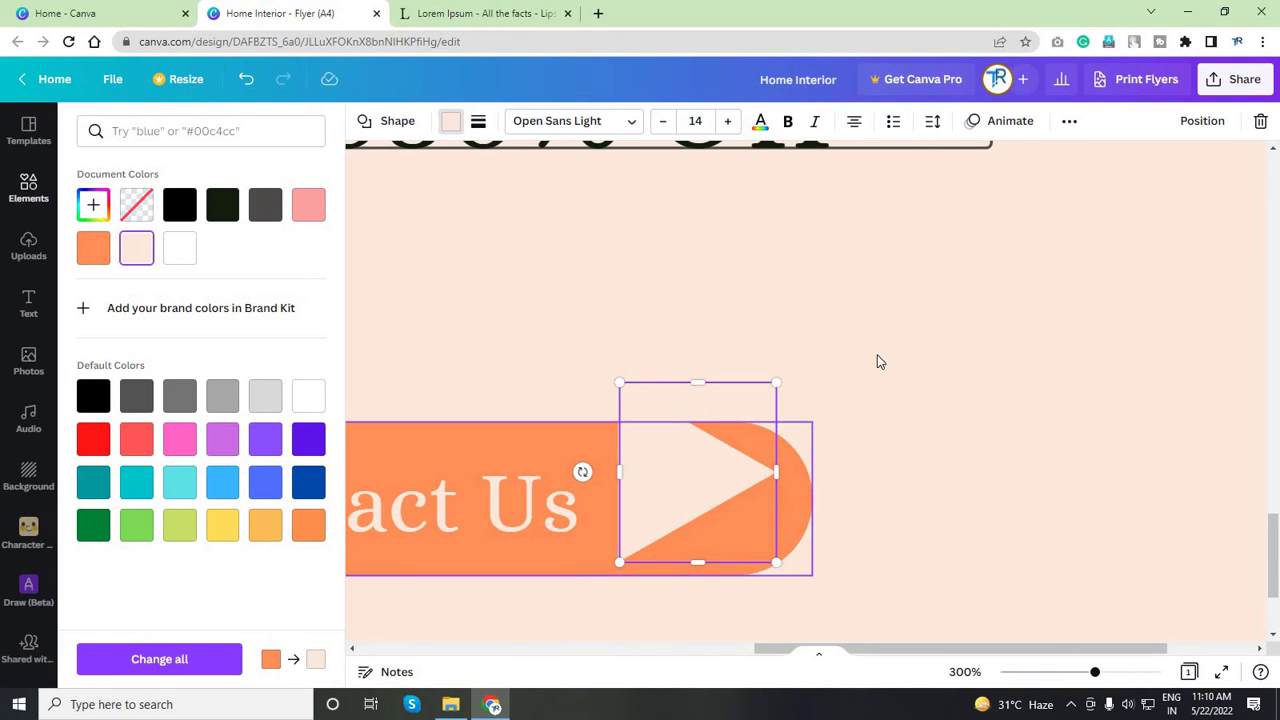
- Try to shrink the triangle further and shift it to the right end of the orange pill
drag(697, 511, 698, 484)
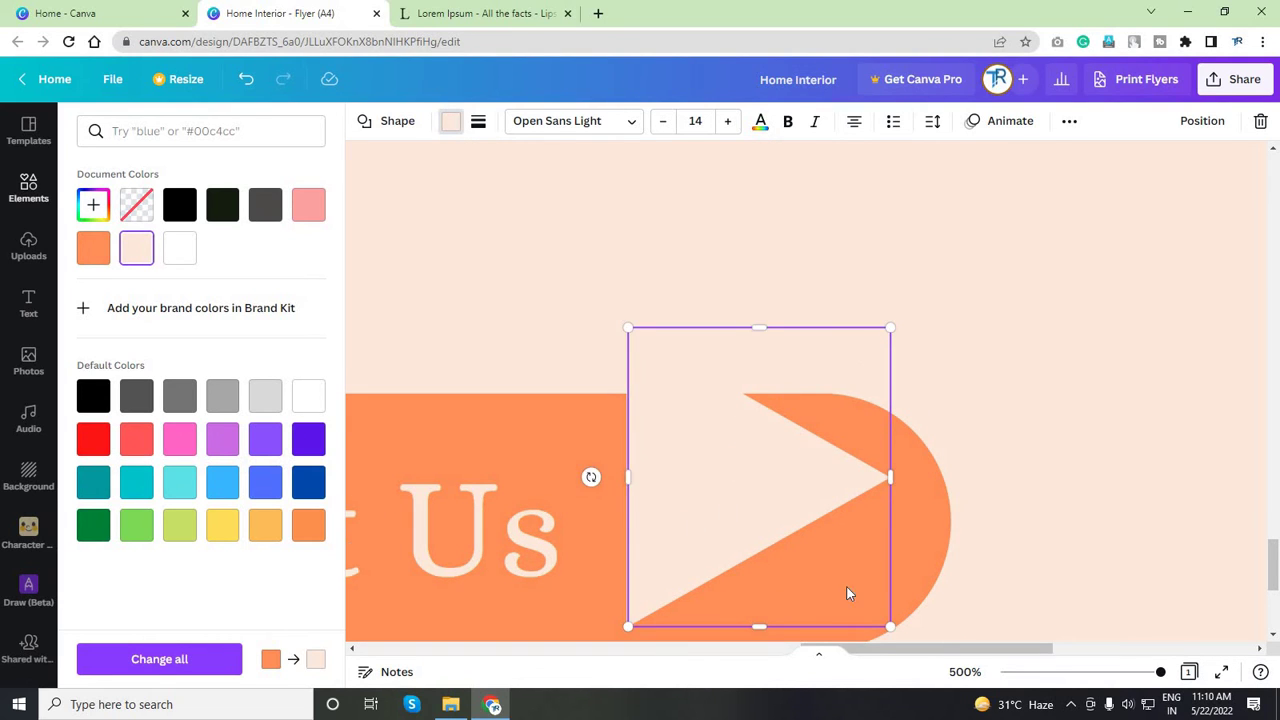
drag(898, 593, 898, 593)
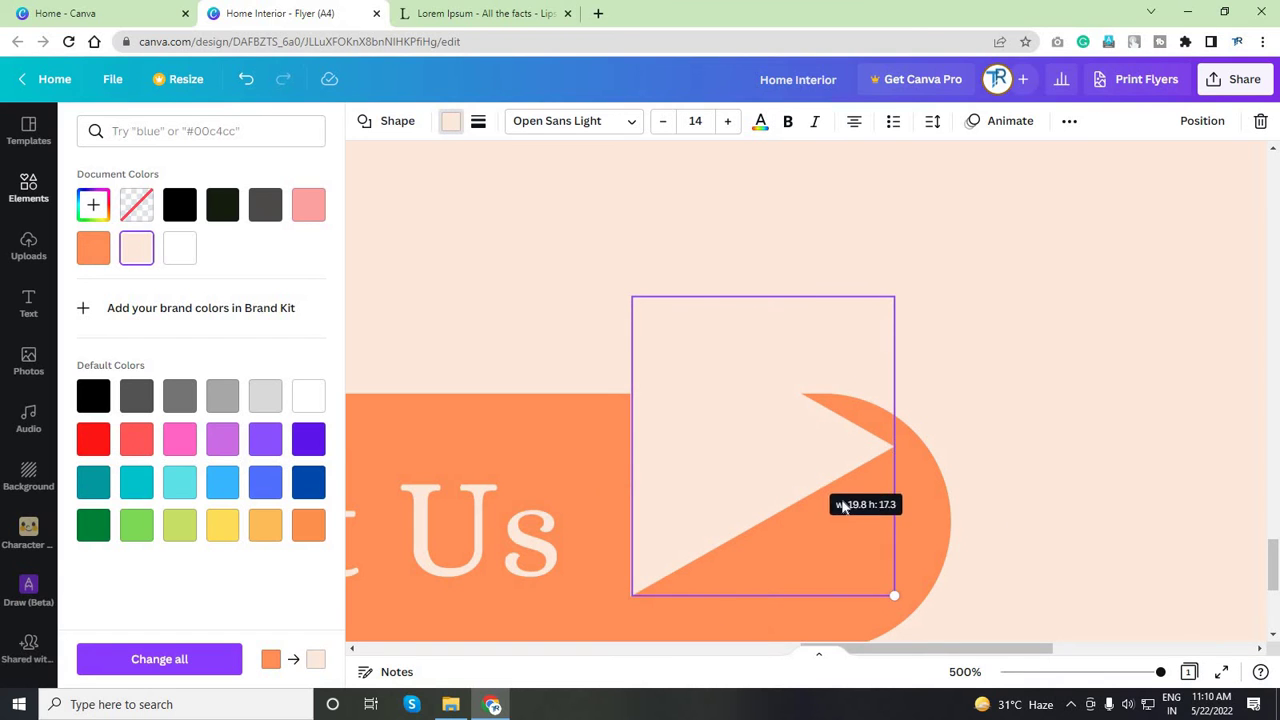
ctrl+scroll(839, 520, down, 10)
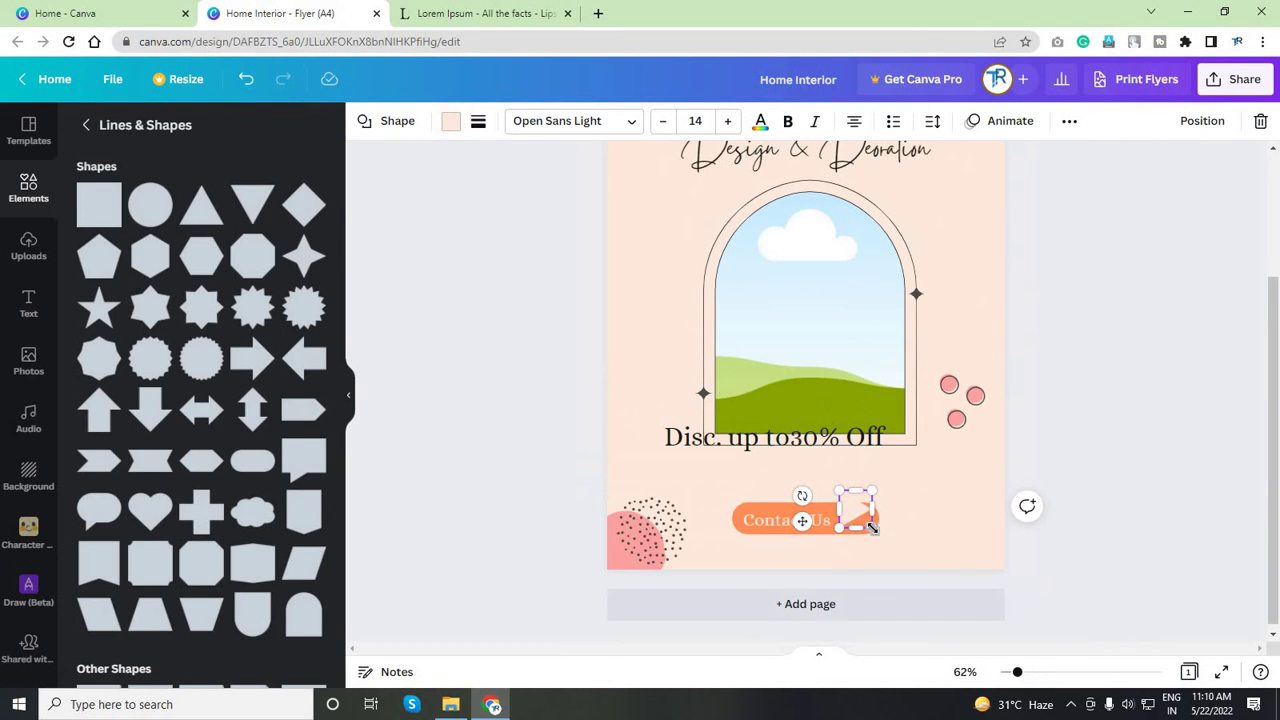
mouse_move(851, 507)
mouse_down()
mouse_move(935, 509)
mouse_move(859, 524)
mouse_move(877, 548)
mouse_move(855, 518)
mouse_move(858, 528)
mouse_up()
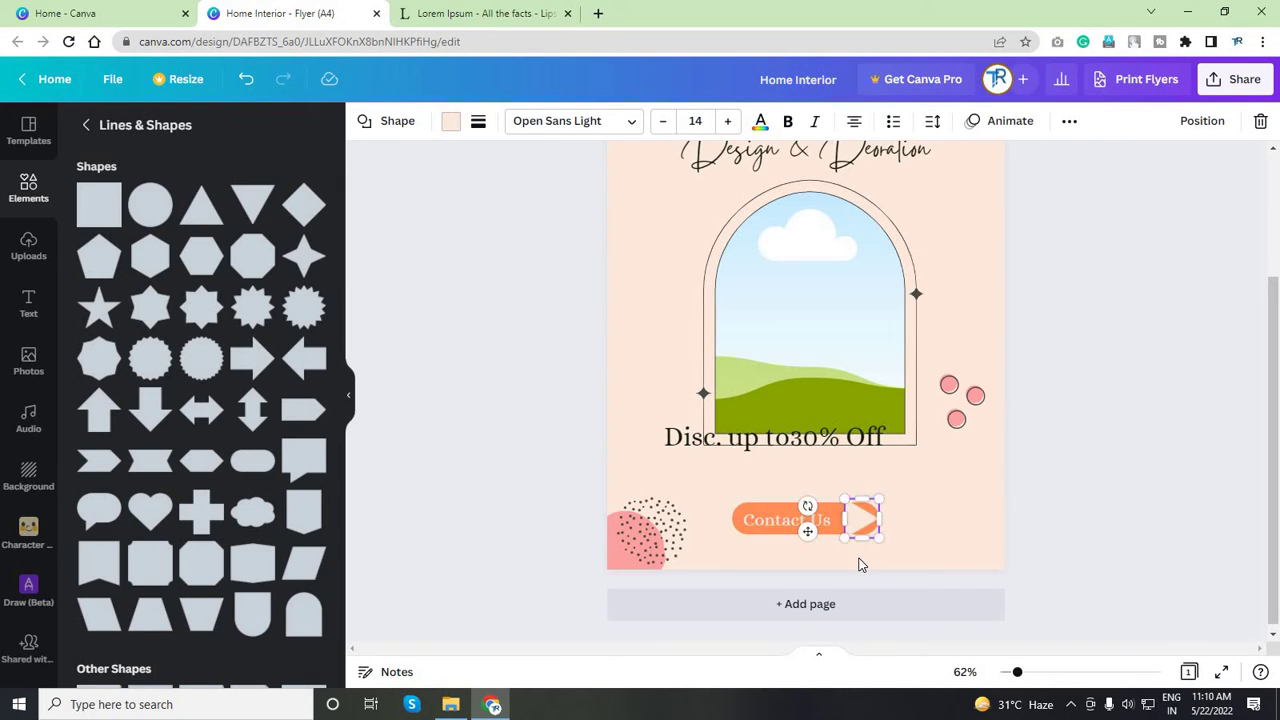
- Move the peach triangle off the orange pill into the empty space to its right
click(896, 557)
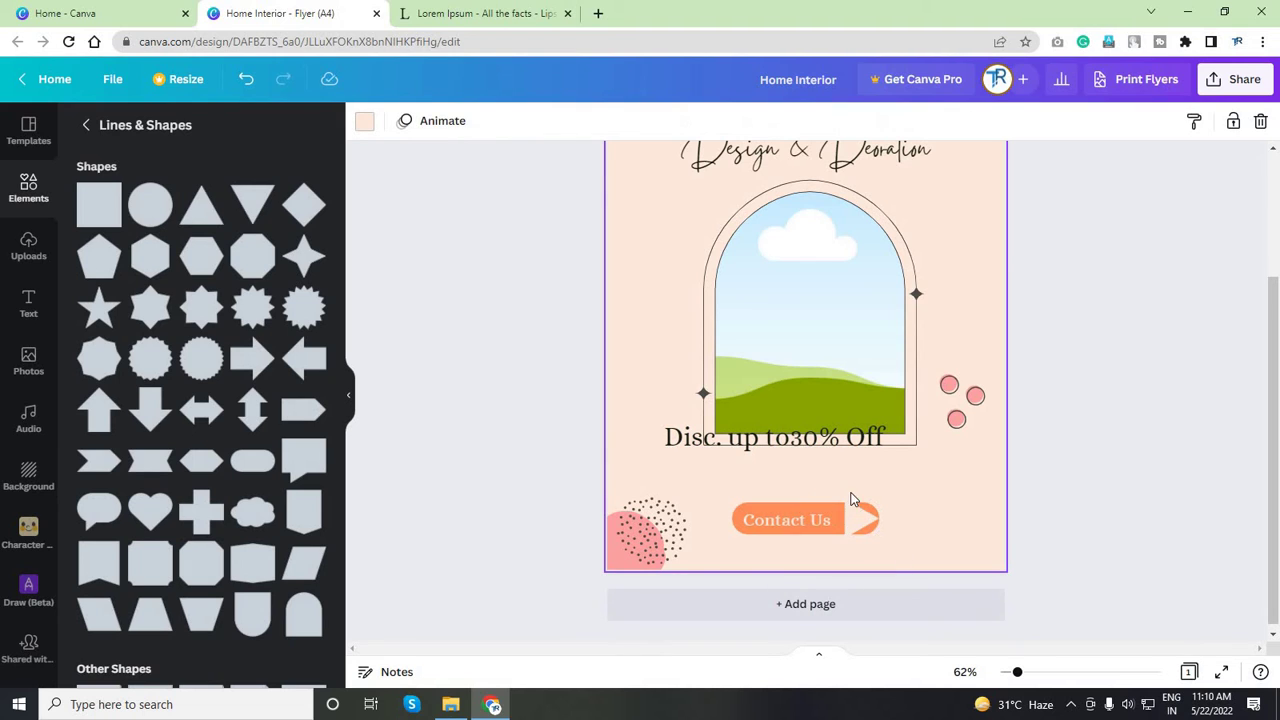
drag(901, 556, 844, 486)
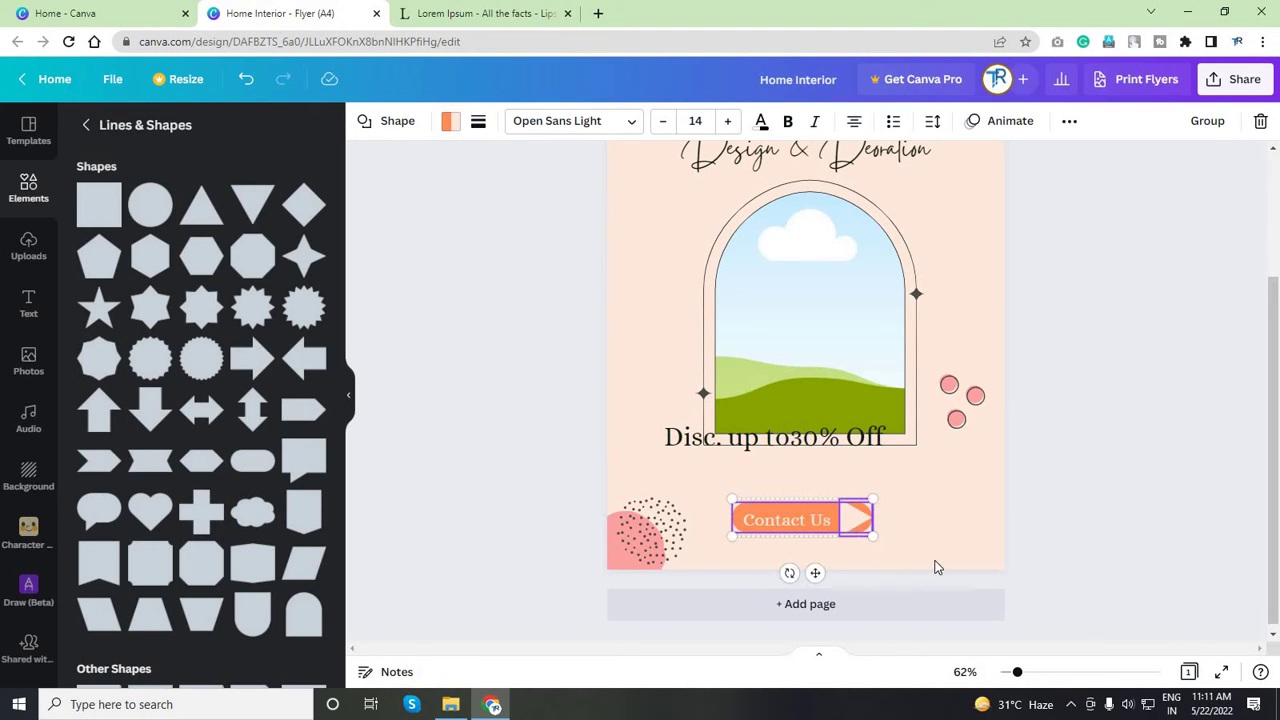
click(926, 520)
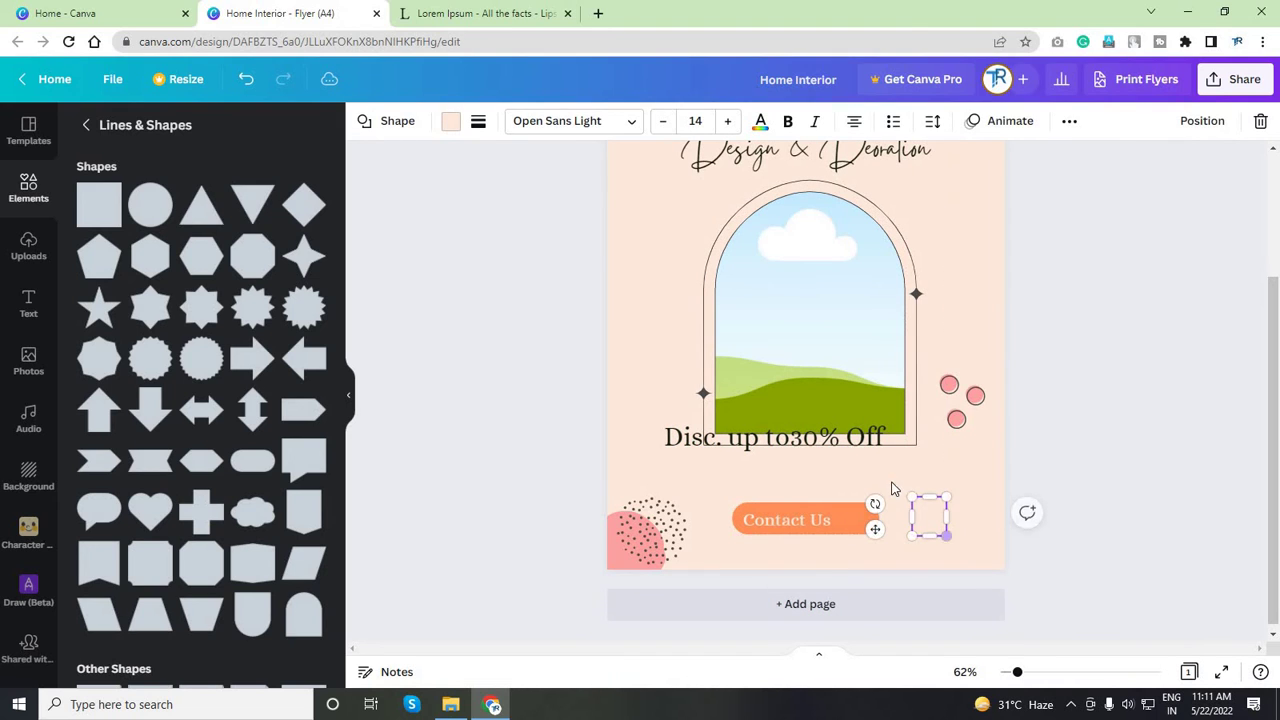